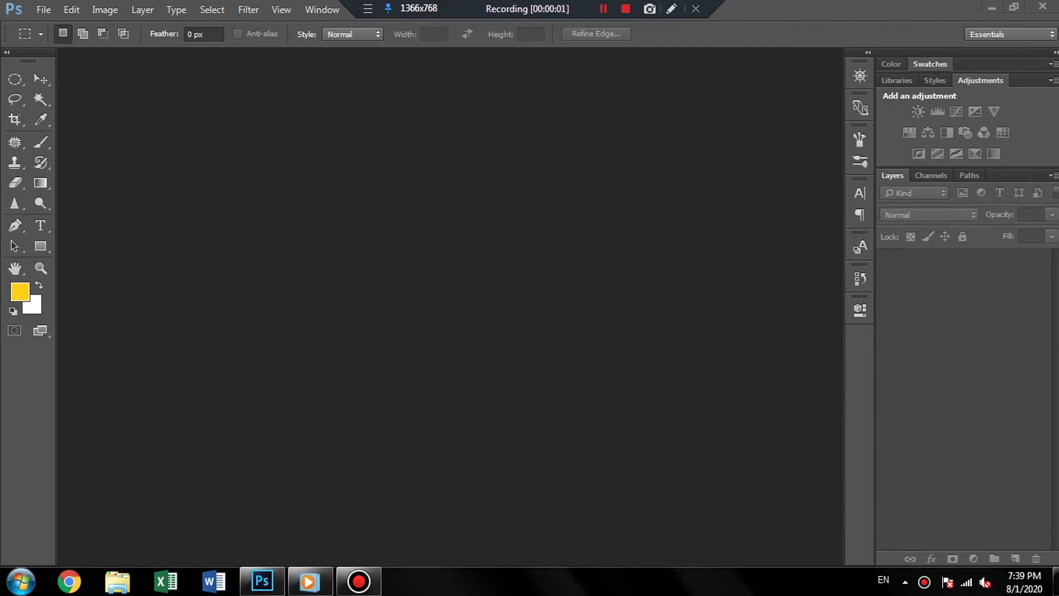
Step: Create a new white A4 document at 300 ppi using the International Paper preset
left_click(44, 10)
left_click(47, 29)
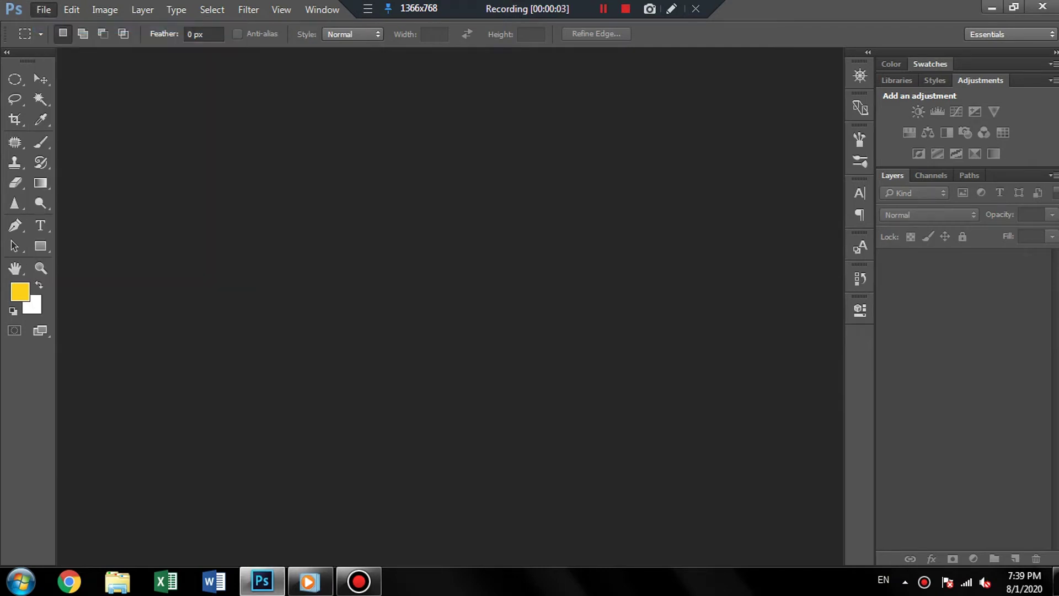
left_click(459, 141)
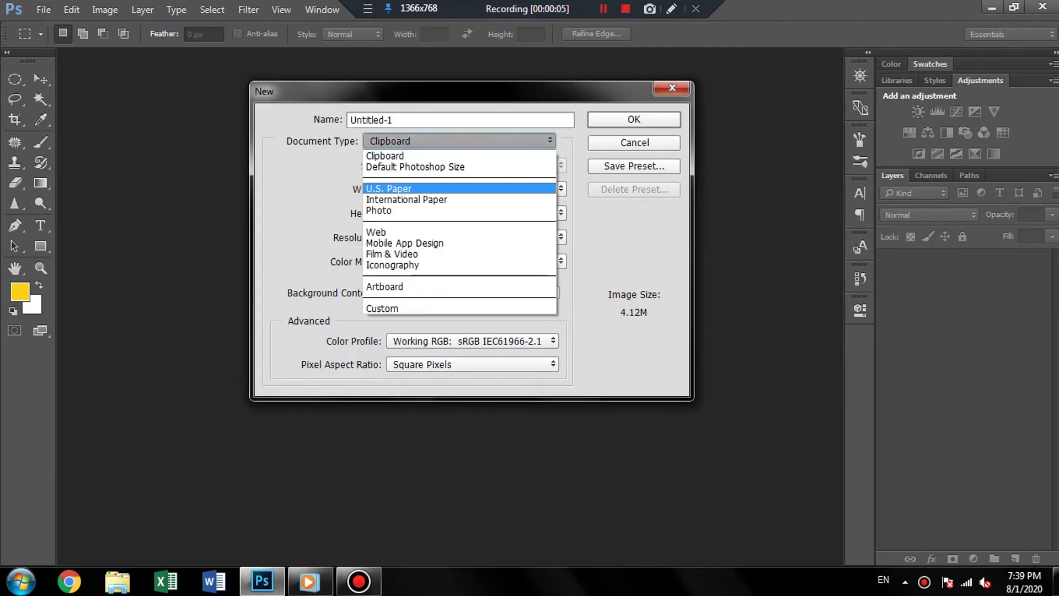
left_click(403, 264)
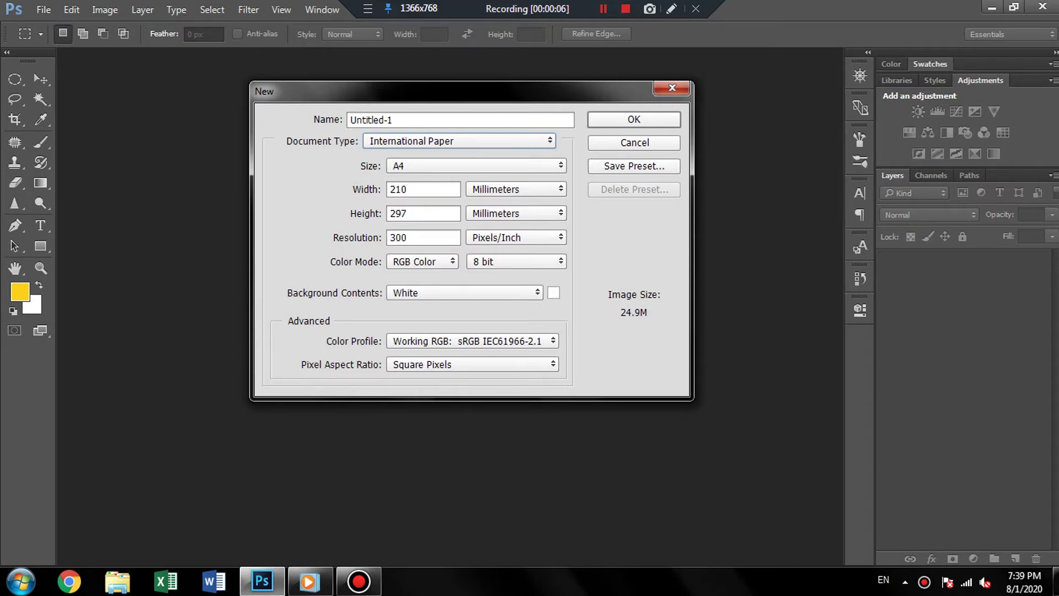
key("Return")
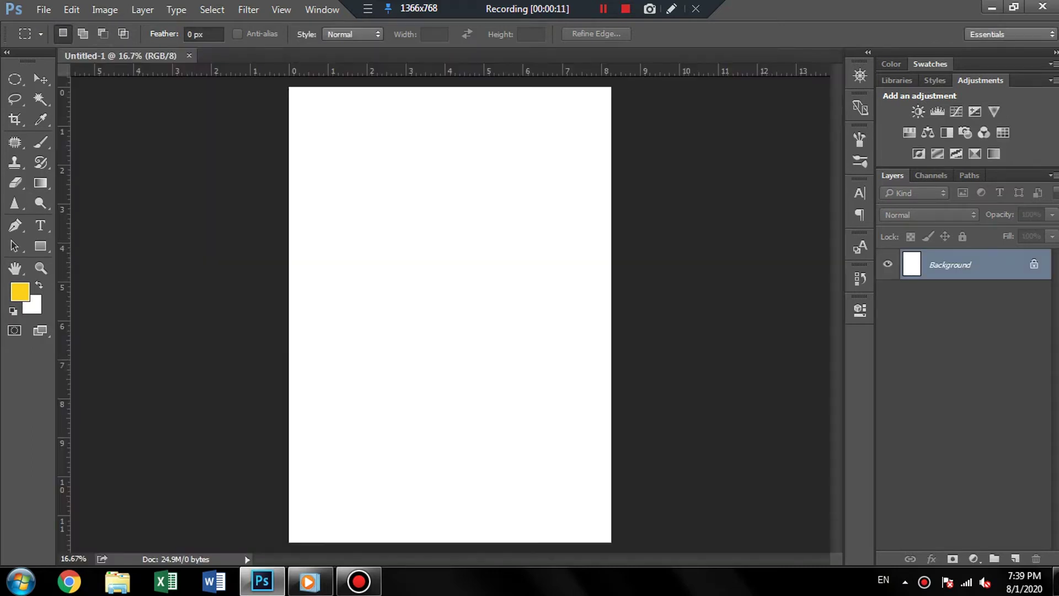
Step: Open the football-grounds-in-dubai grass image, copy all of it, and close it without saving
left_click(44, 10)
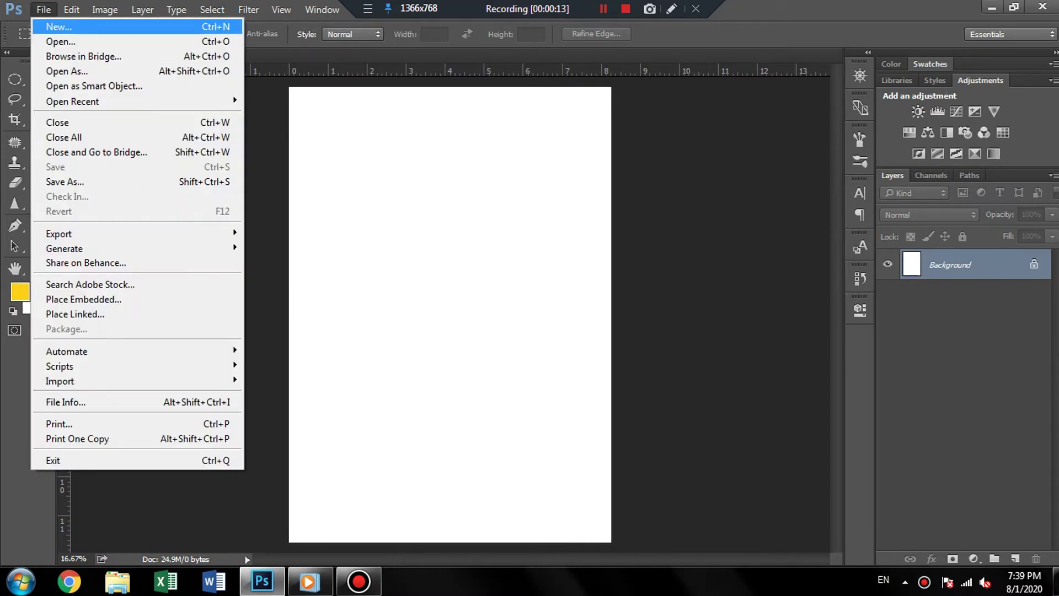
left_click(61, 41)
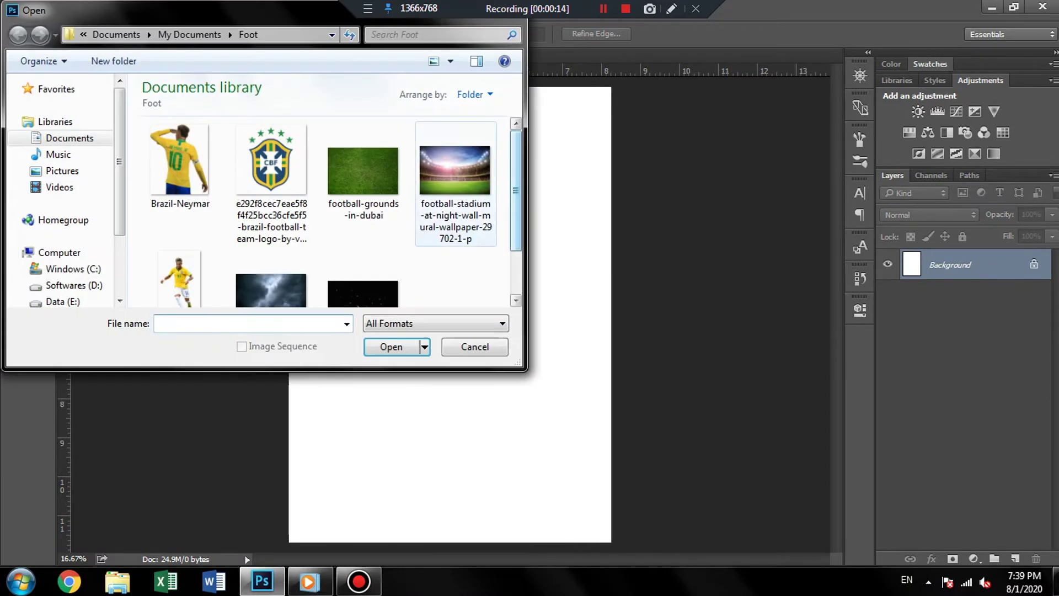
left_click(363, 171)
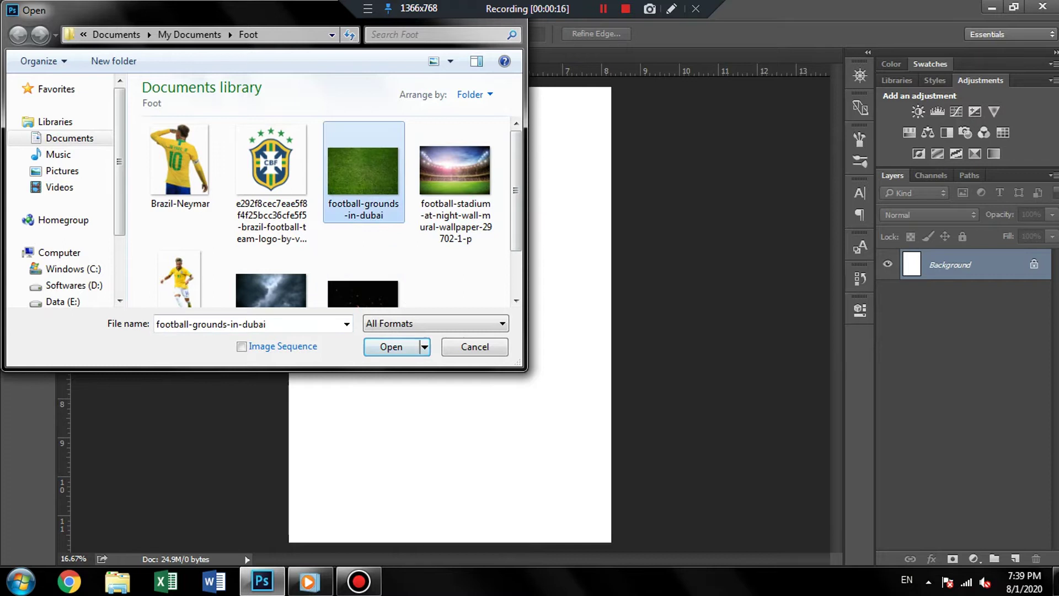
left_click(392, 346)
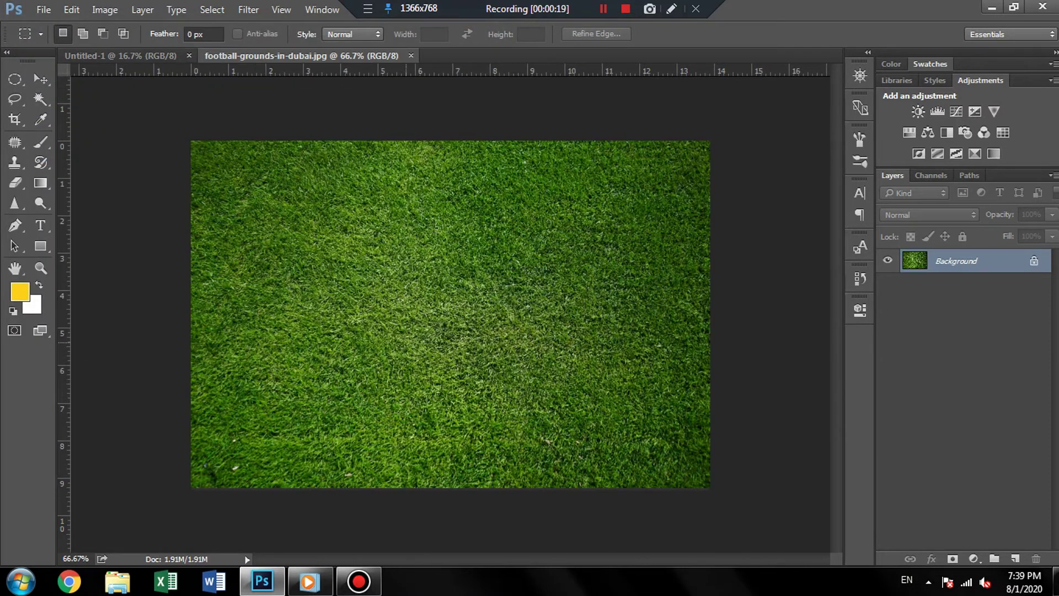
key("ctrl+a")
key("ctrl+BackSpace")
key("ctrl+d")
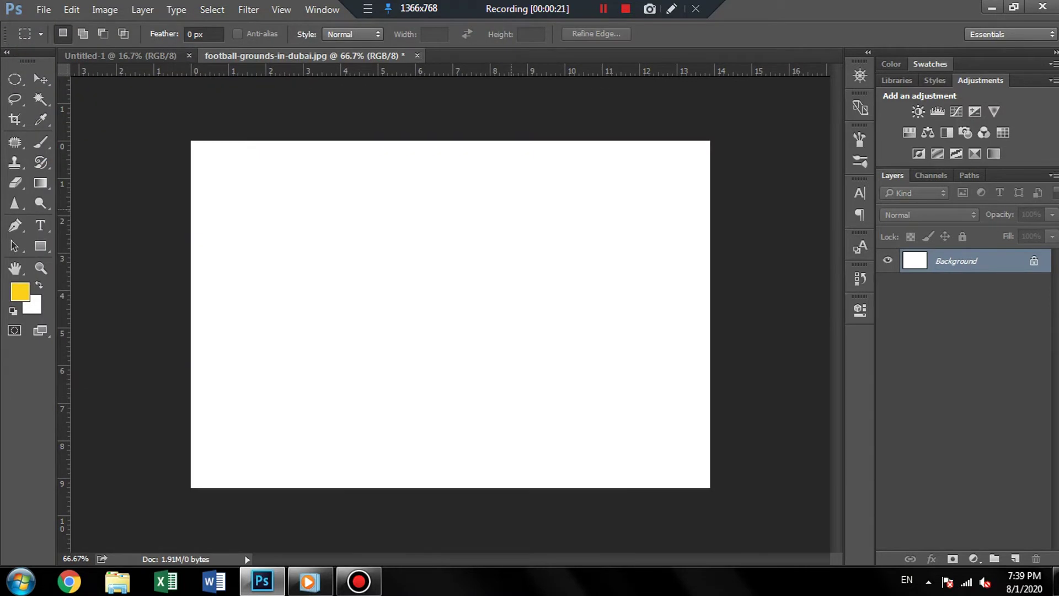
key("ctrl+w")
key("Tab")
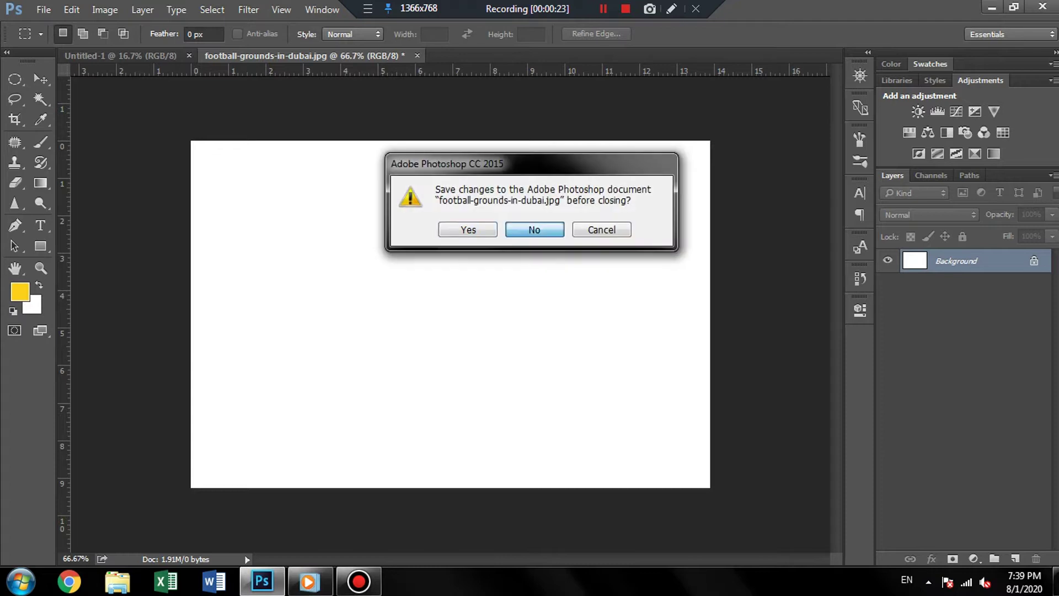
key("Return")
Step: Paste the grass into the poster, scaled about 312% and moved to the lower half
key("v")
key("ctrl+v")
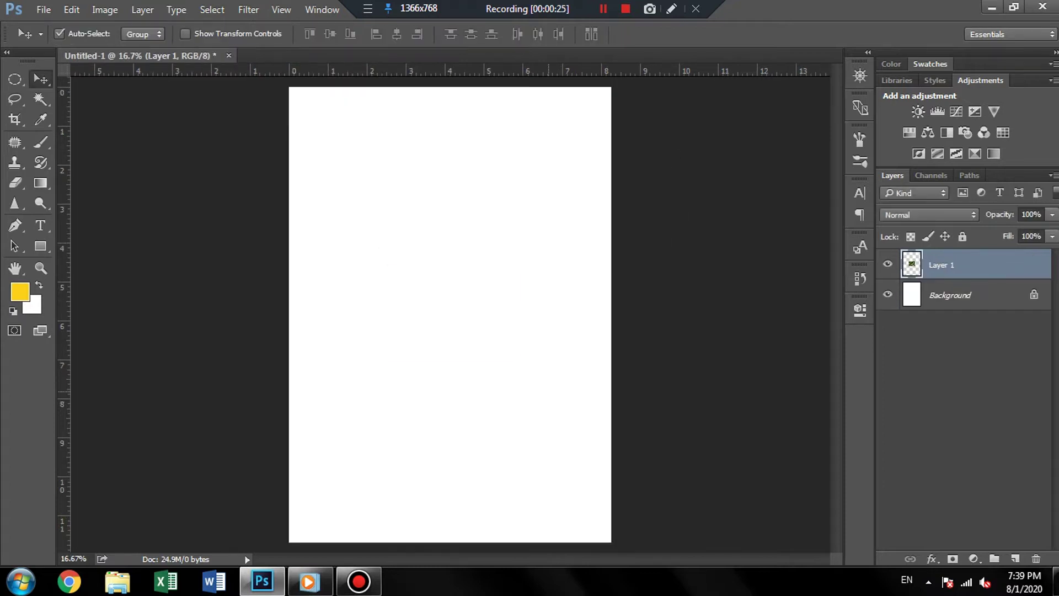
key("ctrl+t")
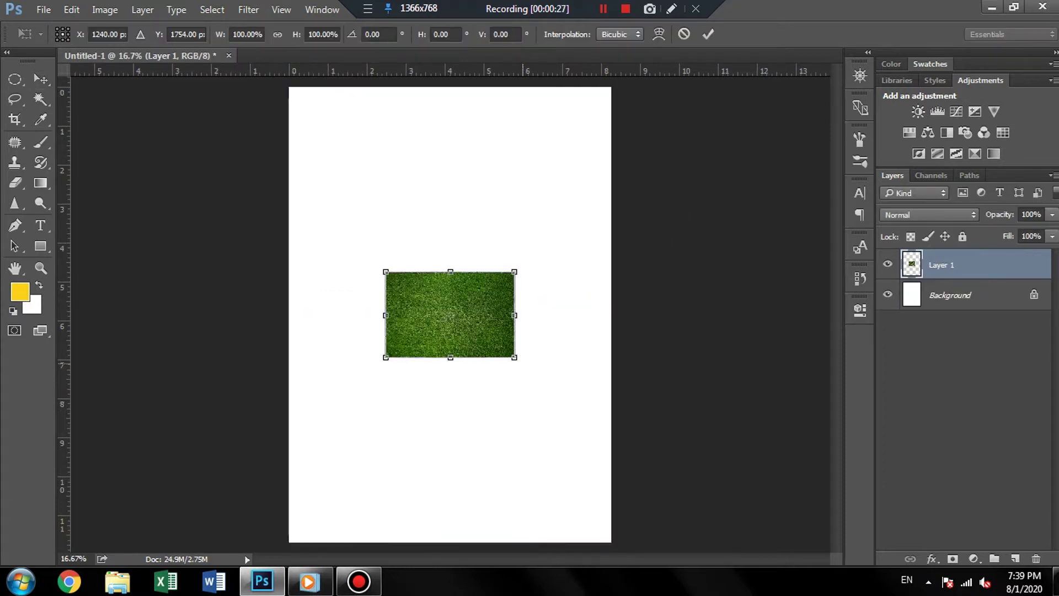
left_click_drag(514, 356, 653, 450)
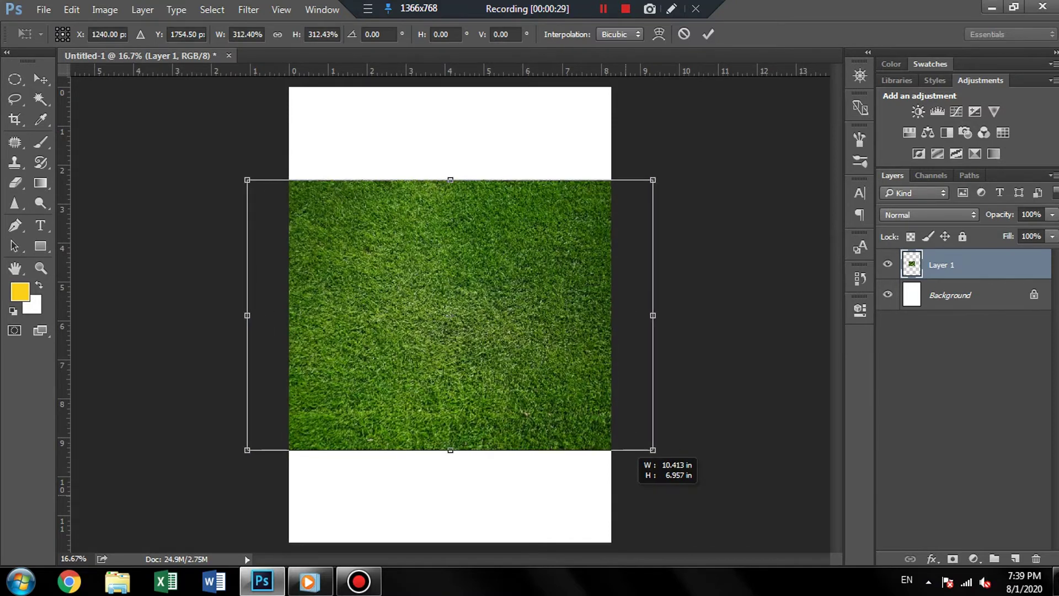
left_click_drag(584, 290, 599, 378)
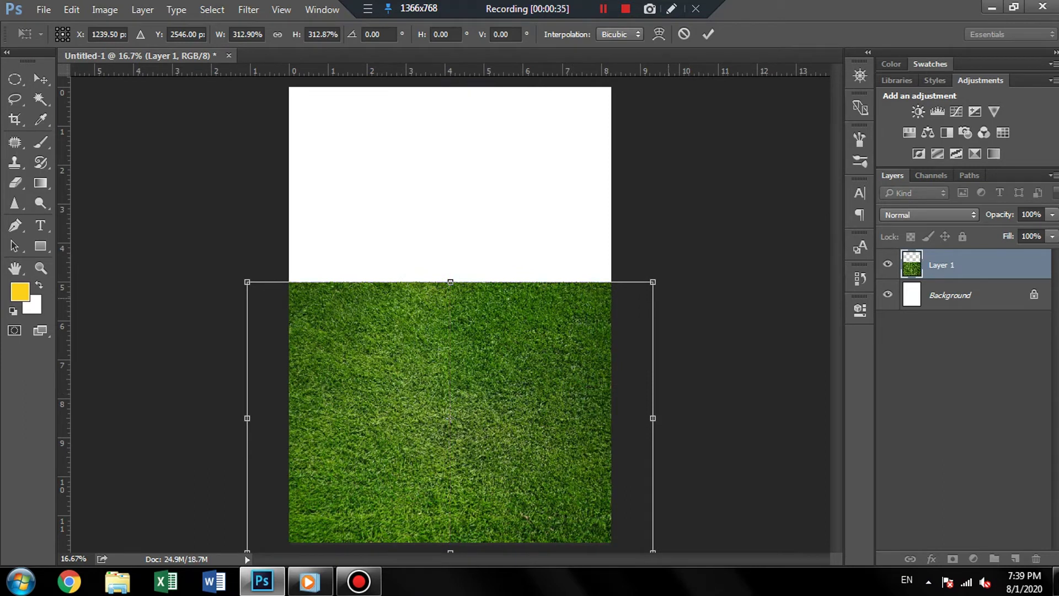
left_click_drag(652, 282, 642, 288)
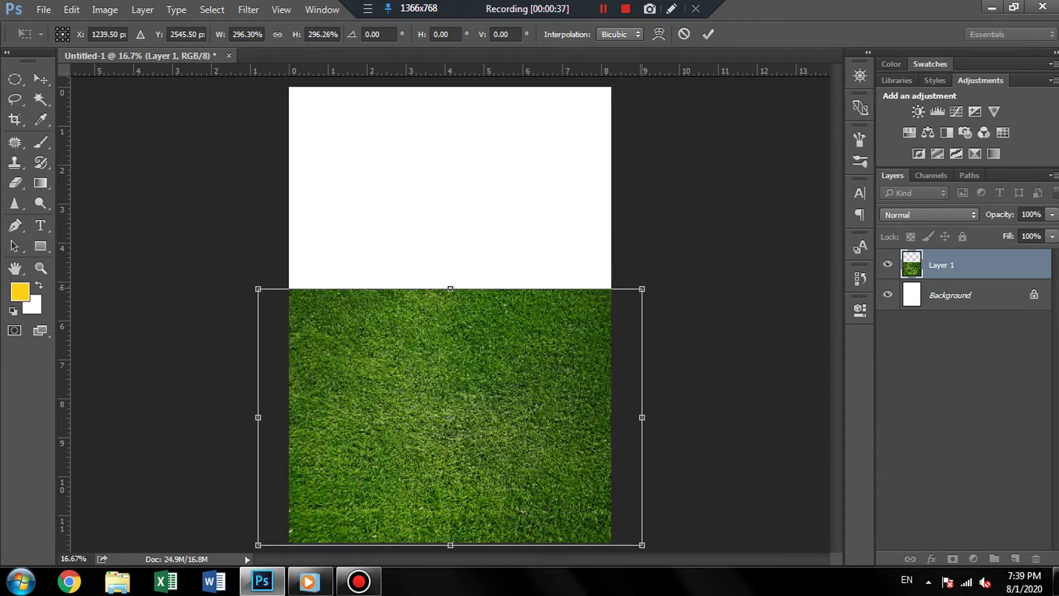
key("Return")
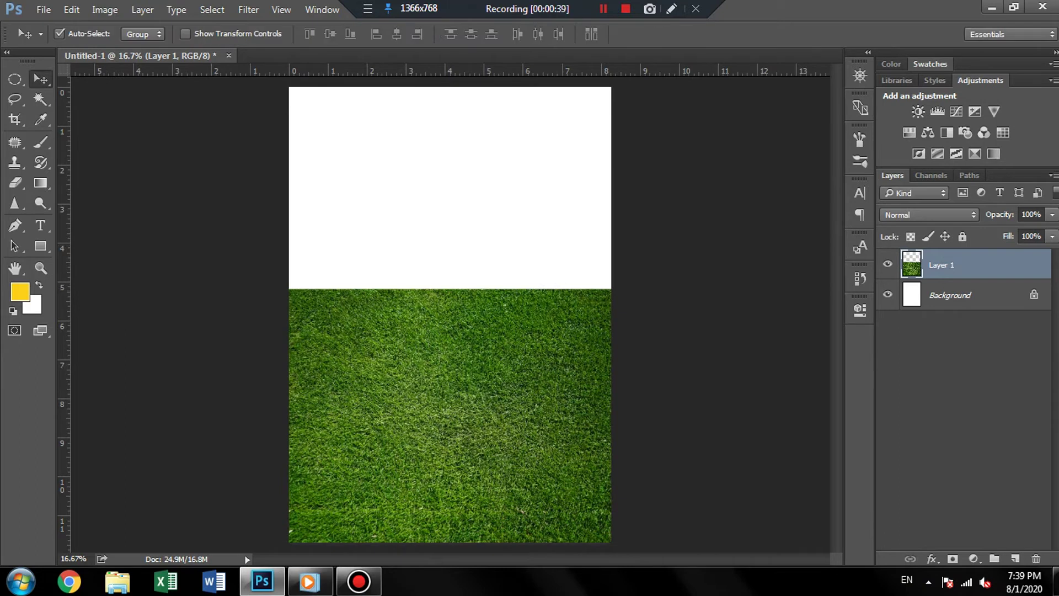
left_click(929, 214)
Step: Set the grass layer to Luminosity, then copy the football stadium photo and close it unsaved
left_click(904, 518)
left_click(44, 9)
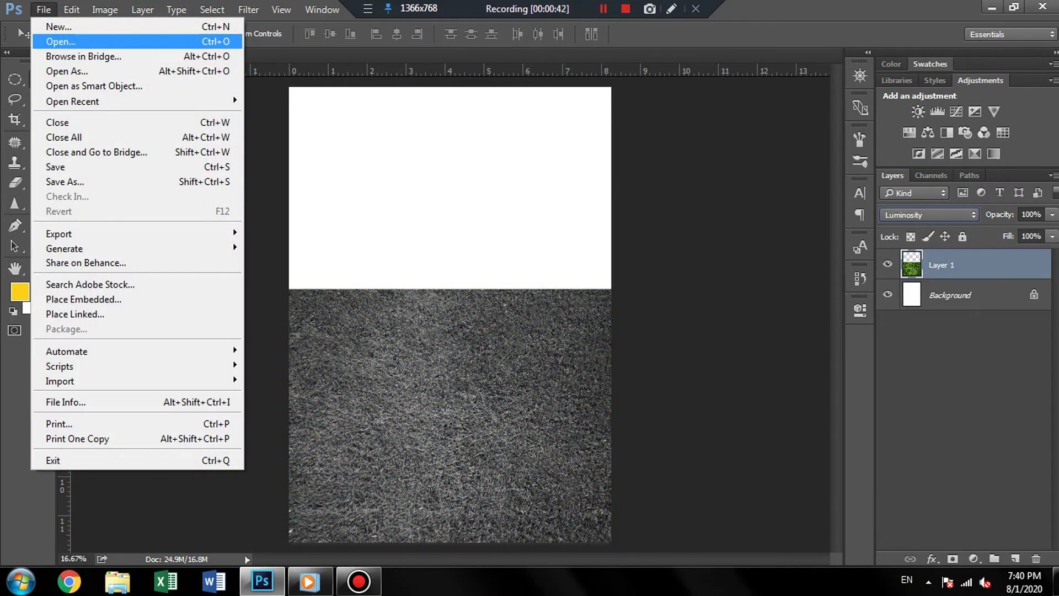
left_click(55, 42)
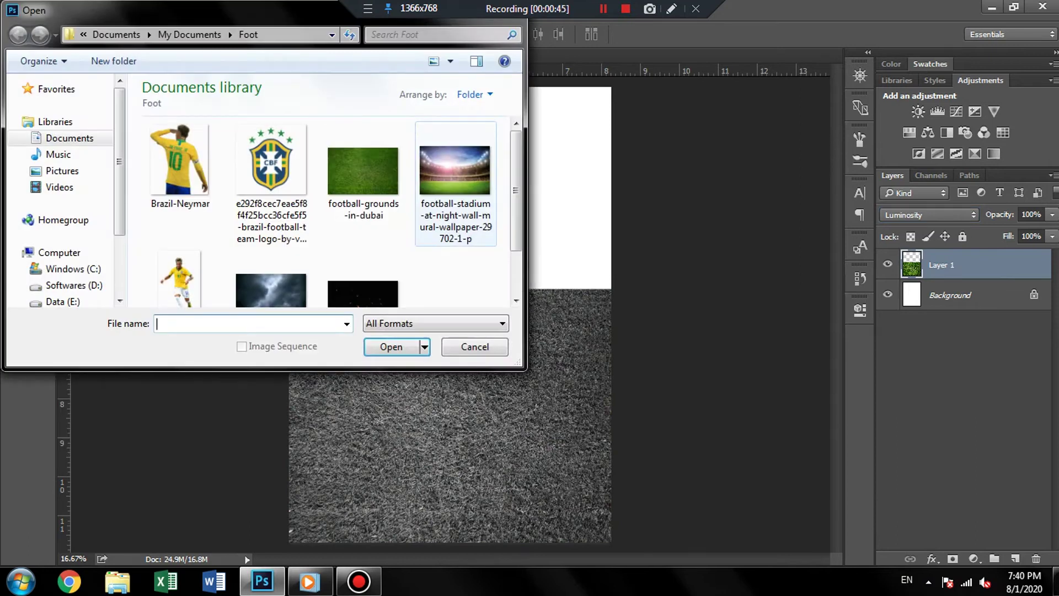
double_click(454, 171)
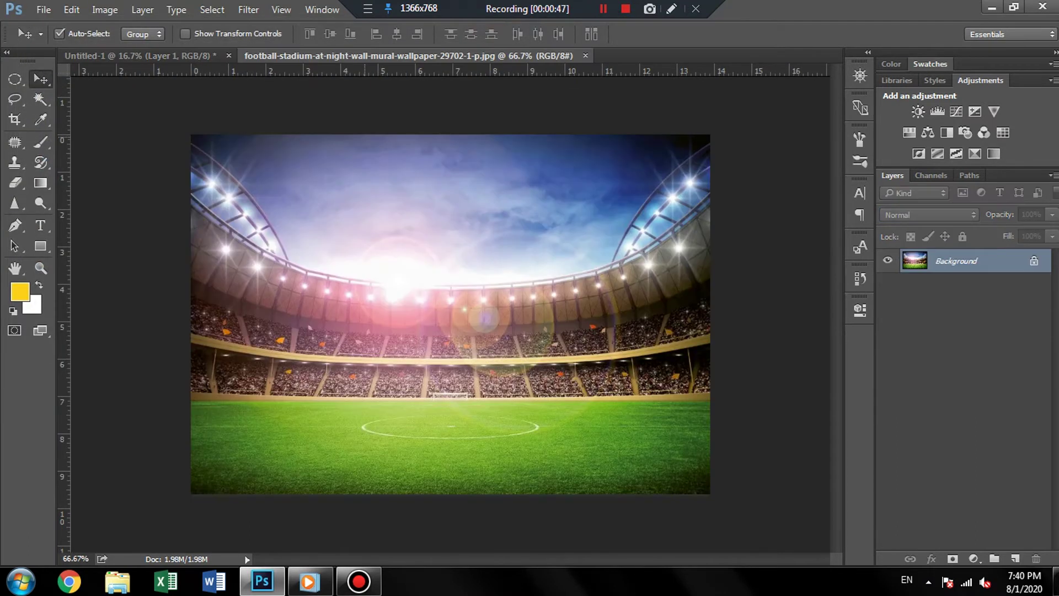
key("ctrl+a")
key("ctrl+x")
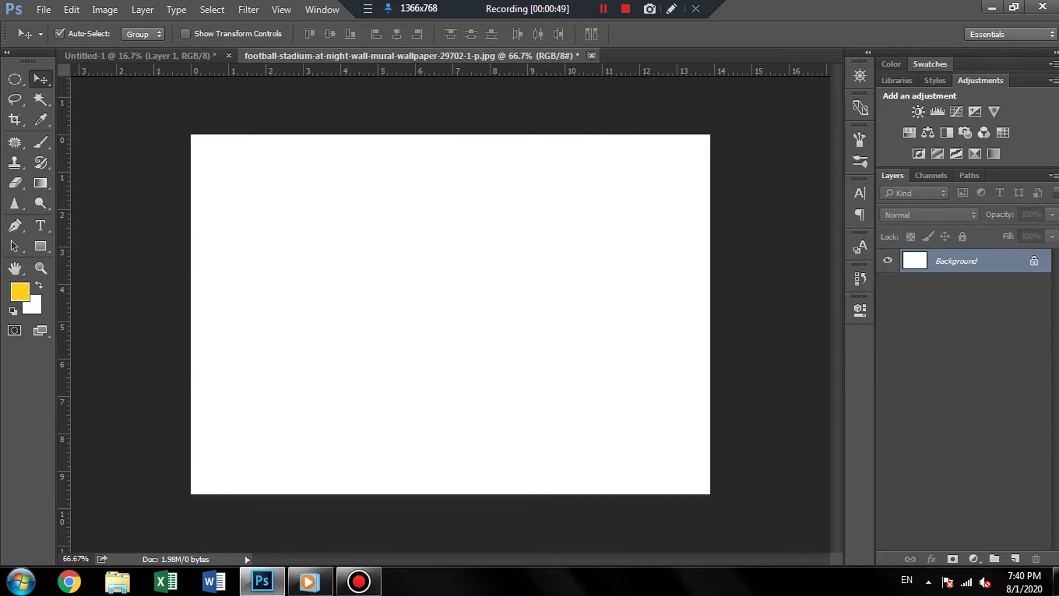
key("ctrl+w")
key("n")
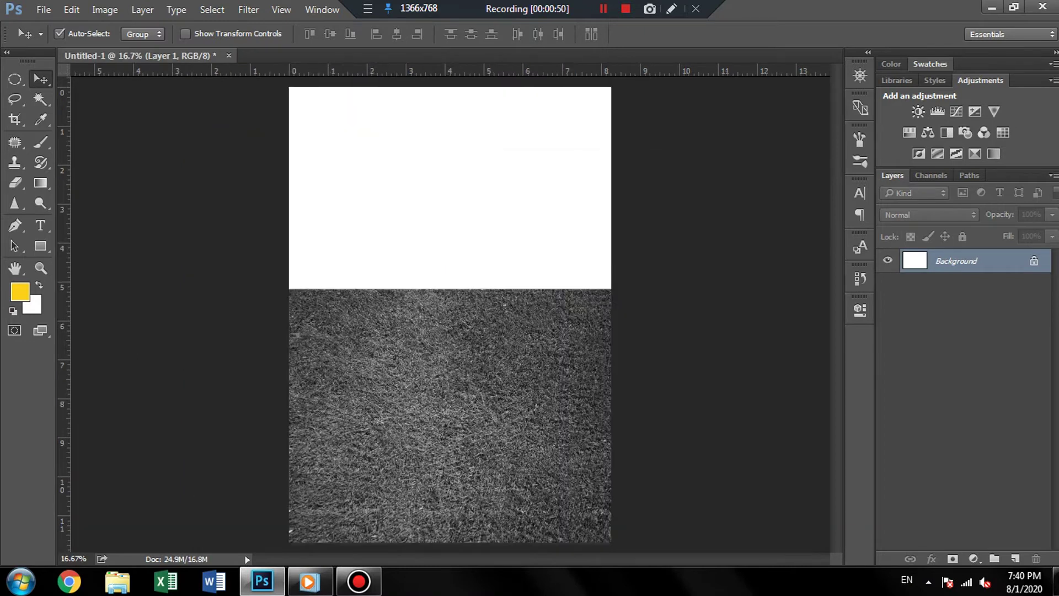
Step: Paste the stadium photo, scaled about 253% and moved to the top of the page
key("ctrl+v")
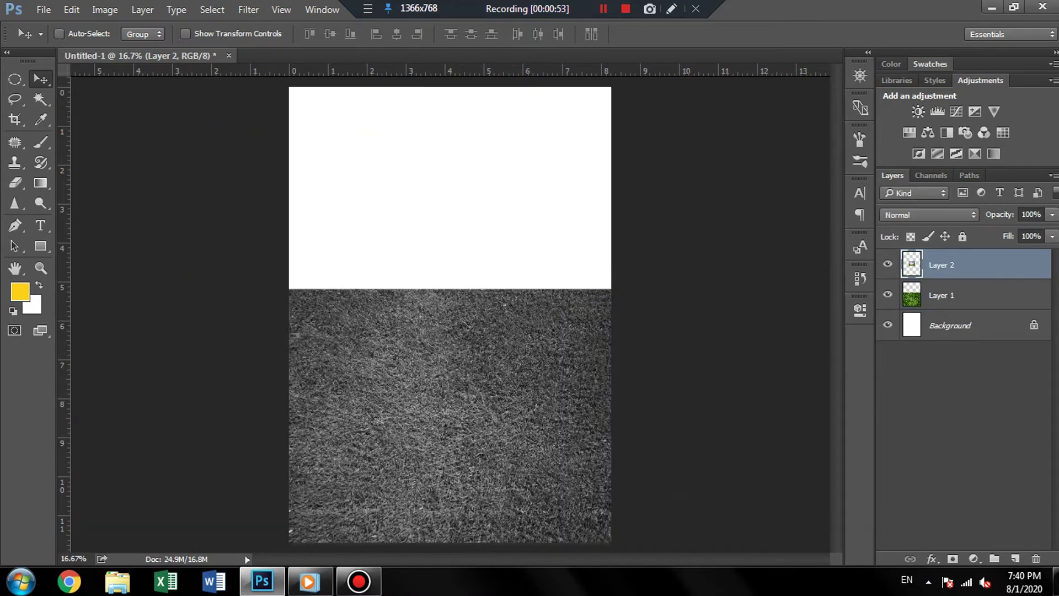
key("ctrl+t")
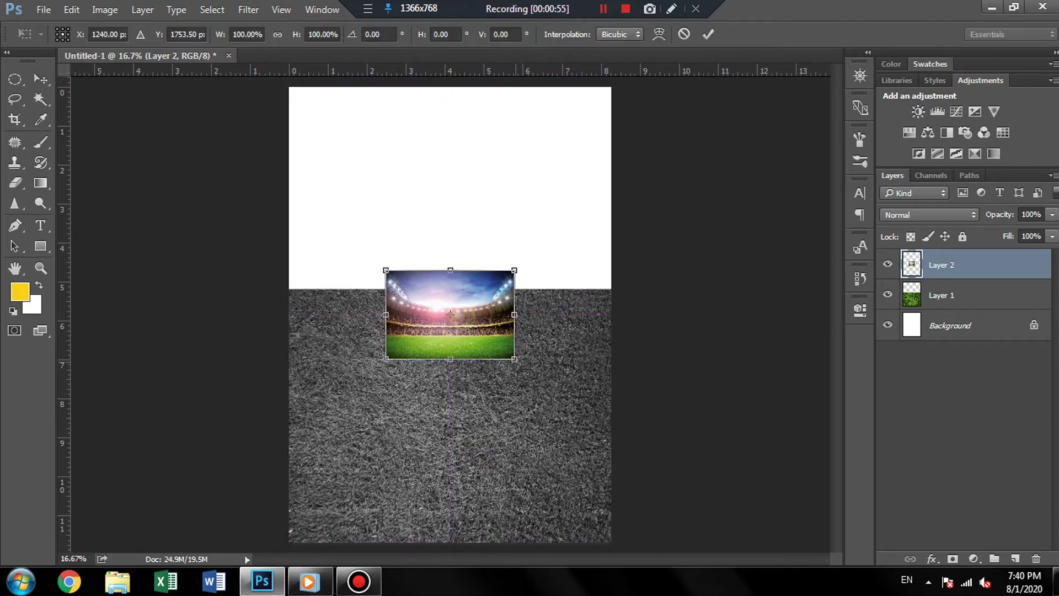
left_click_drag(514, 358, 613, 428)
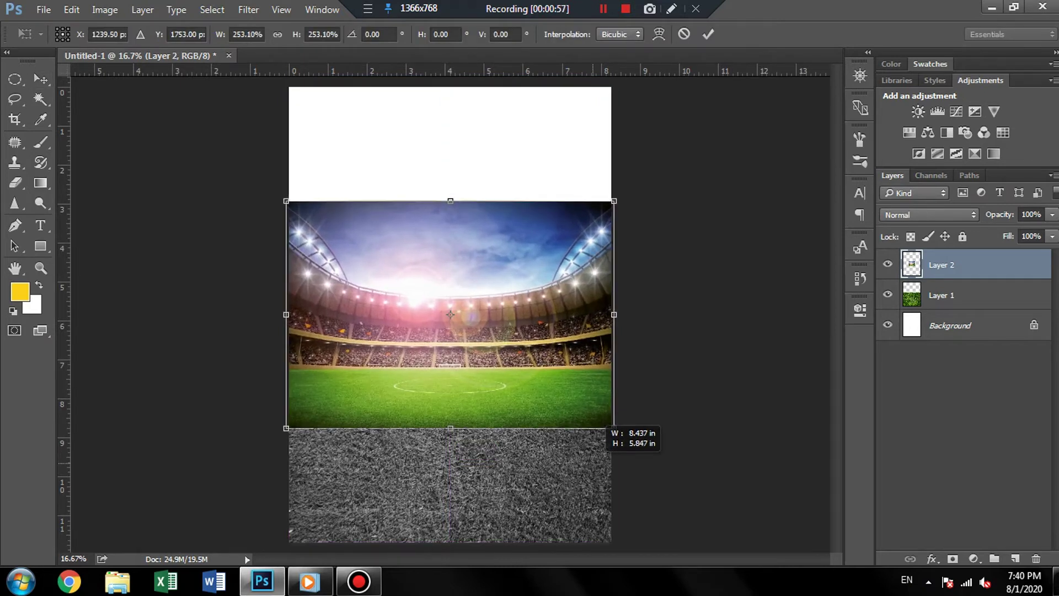
left_click_drag(569, 357, 569, 236)
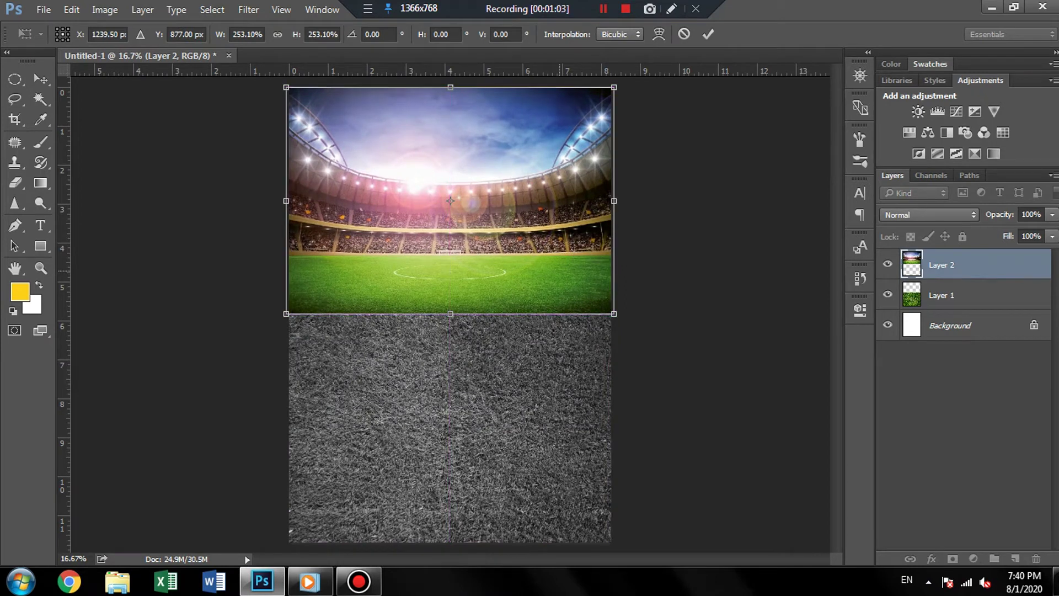
key("Return")
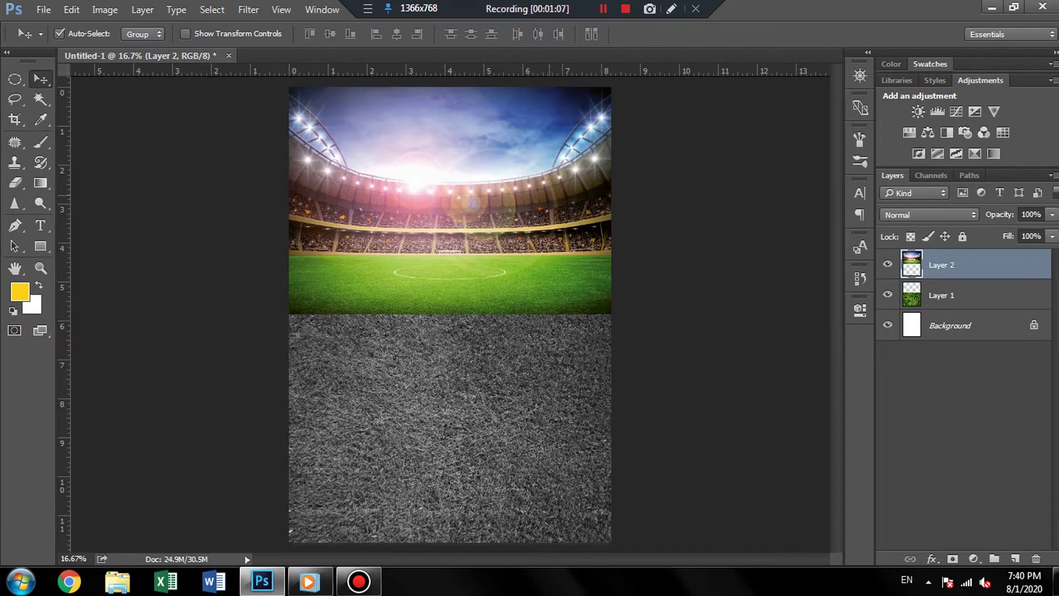
left_click(929, 215)
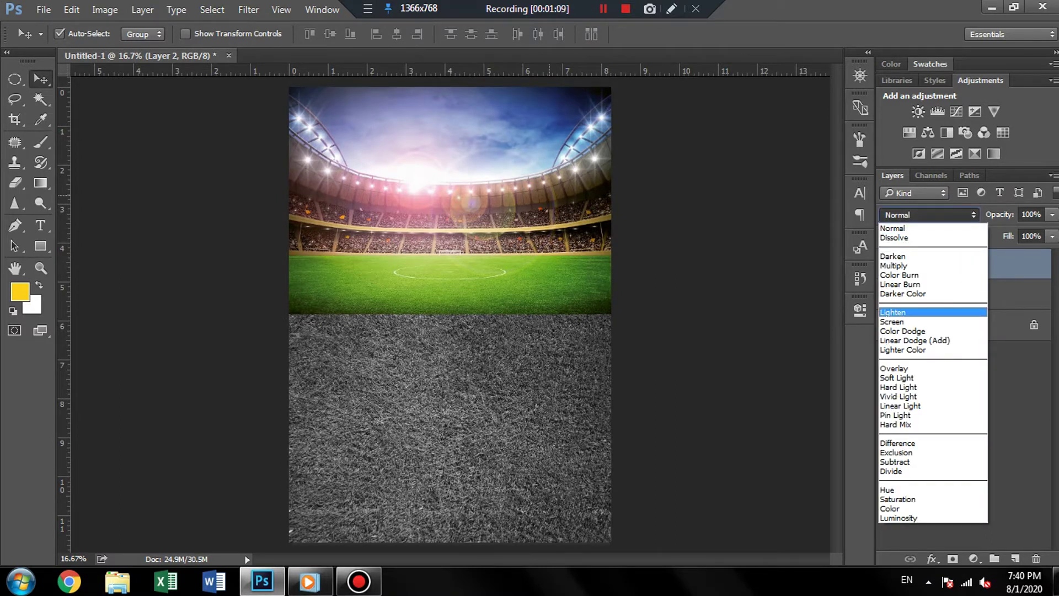
Step: Set the stadium layer to Luminosity, add a layer mask, and ready a black brush
key("Return")
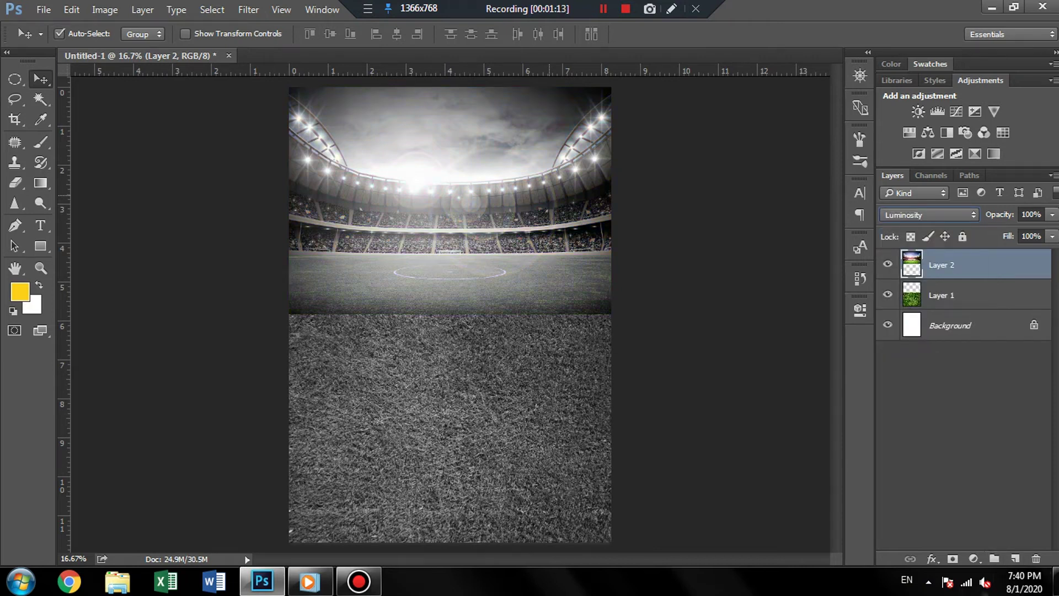
left_click(952, 559)
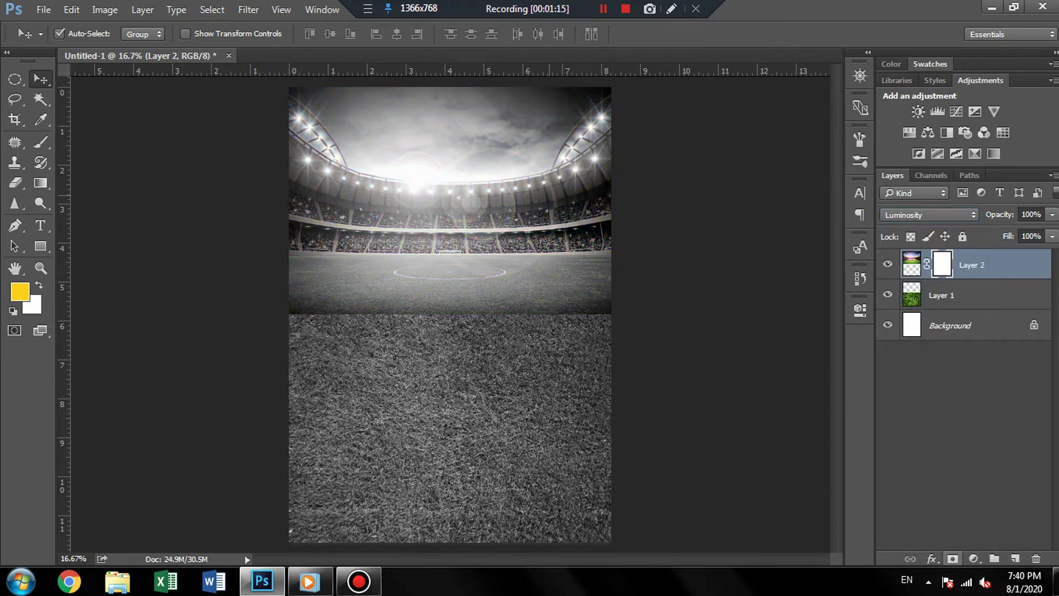
left_click(40, 142)
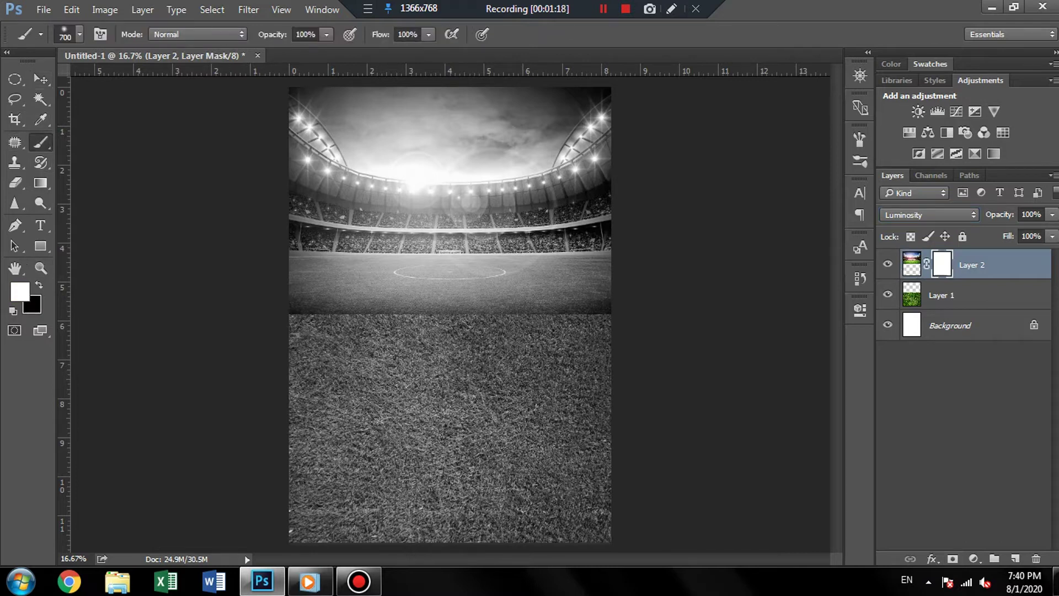
key("x")
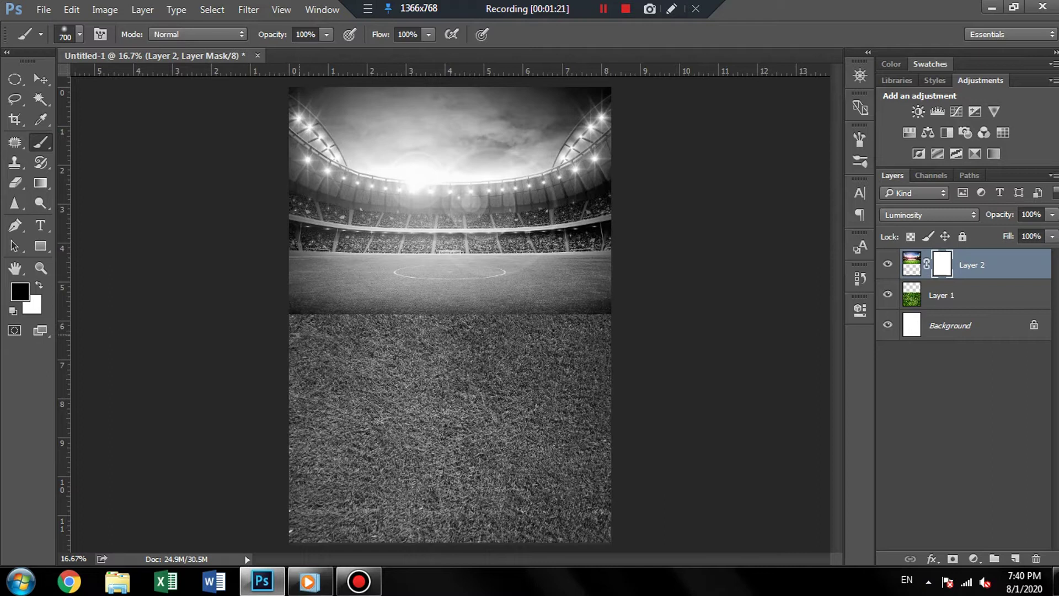
Step: Paint soft black strokes on the mask along the stadium-grass seam, redoing them once
left_click_drag(292, 302, 607, 303)
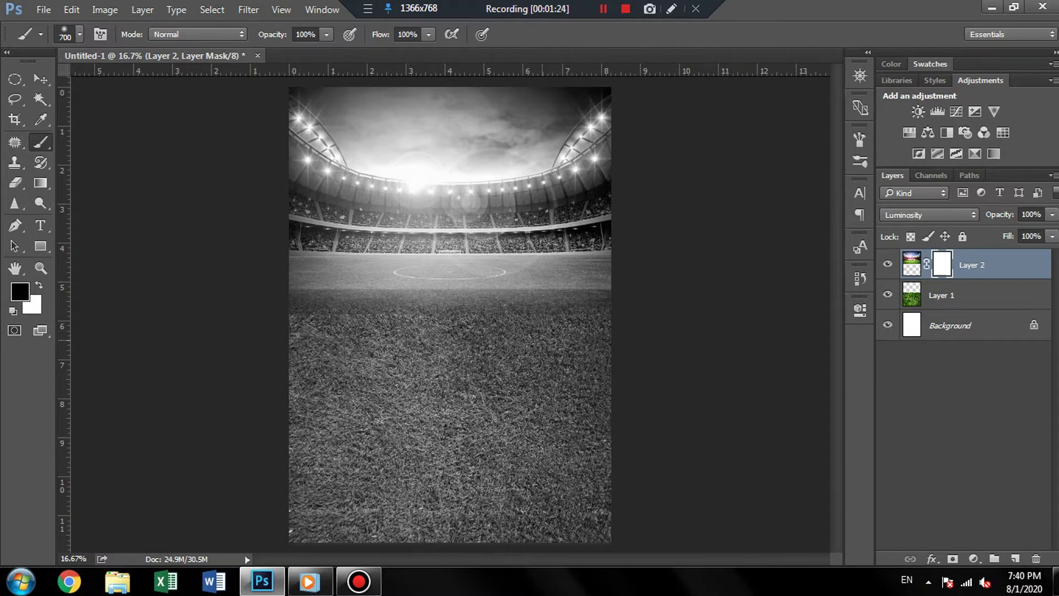
left_click_drag(579, 270, 321, 270)
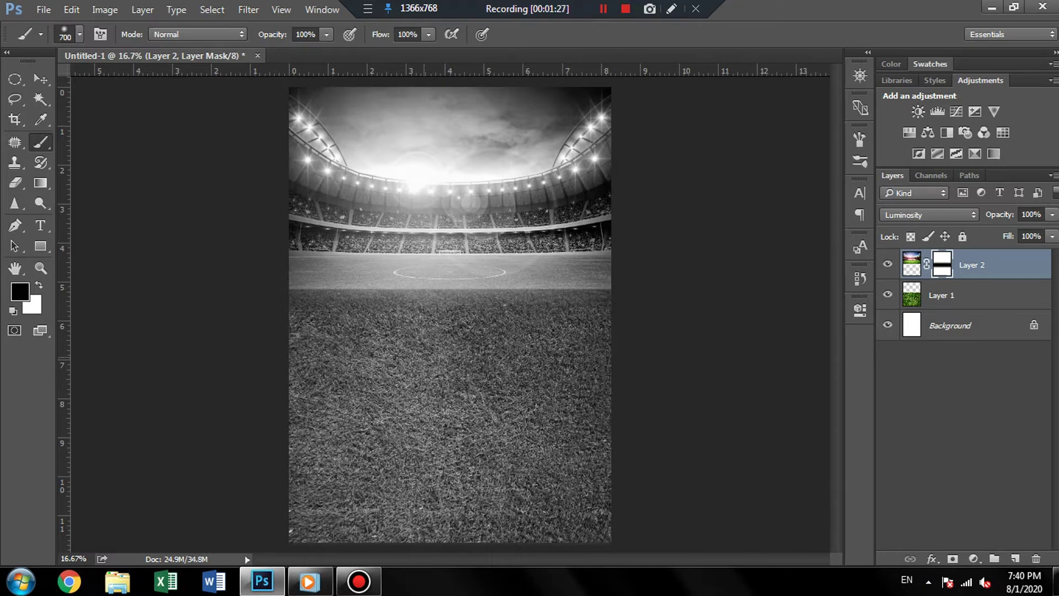
key("ctrl+BackSpace")
left_click_drag(292, 309, 607, 304)
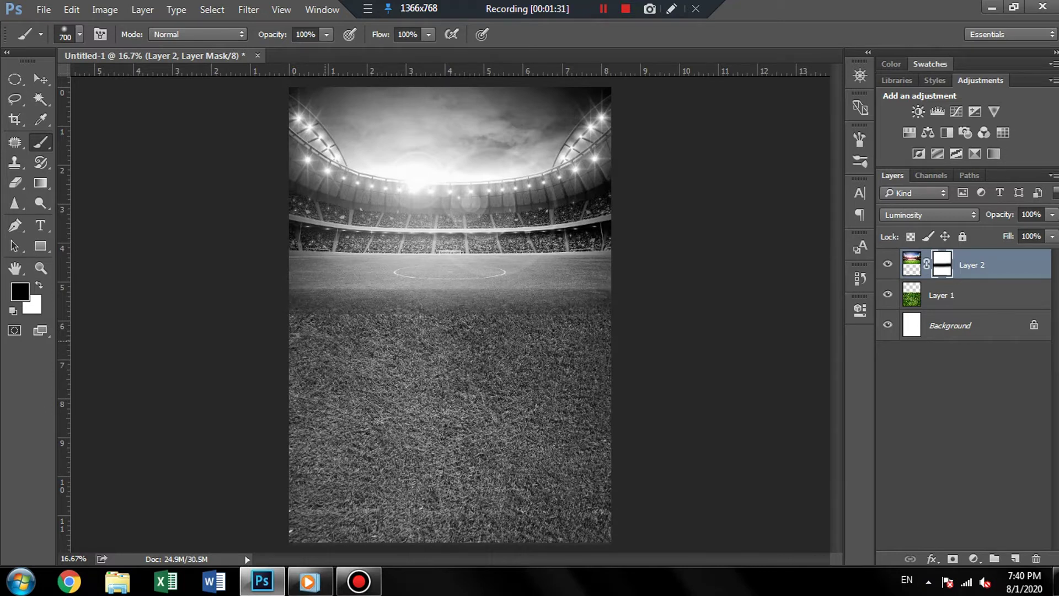
left_click_drag(535, 309, 642, 309)
Step: Add a mask to the grass layer and paint a soft black band across its top edge
left_click(971, 295)
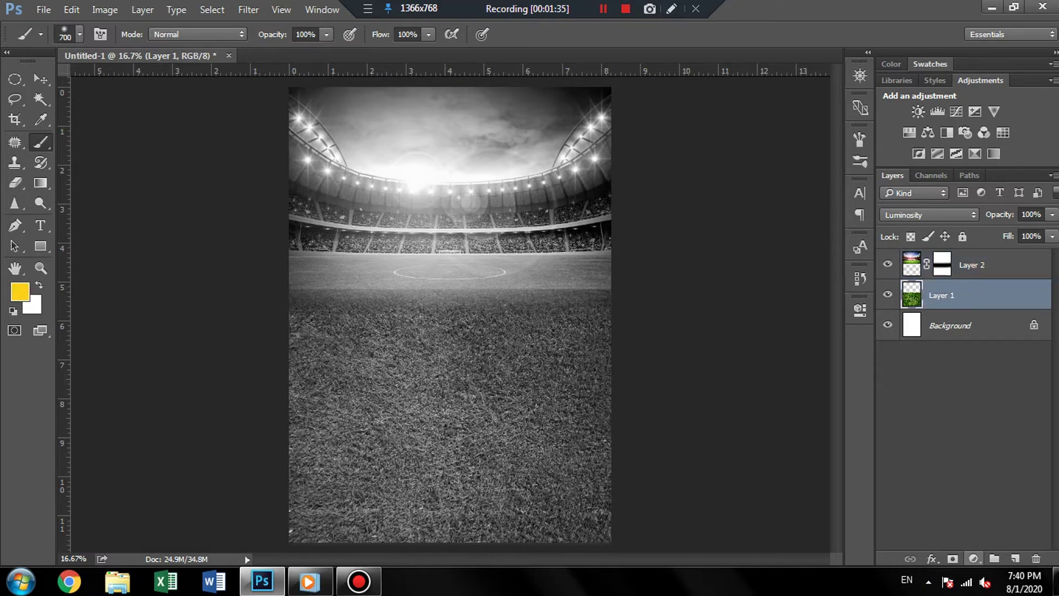
left_click(953, 558)
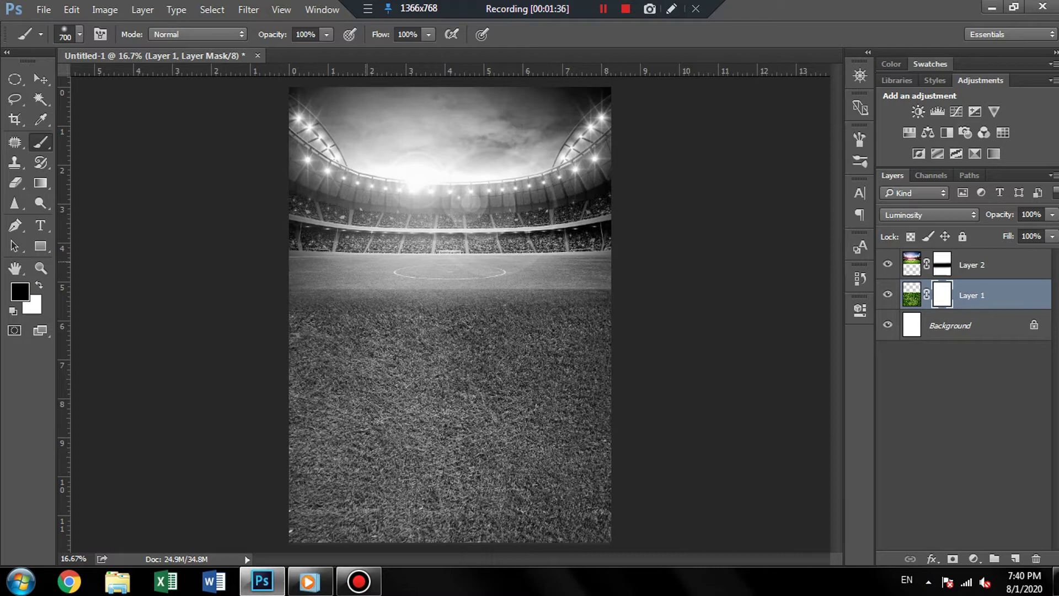
left_click_drag(298, 303, 607, 303)
left_click_drag(292, 260, 714, 267)
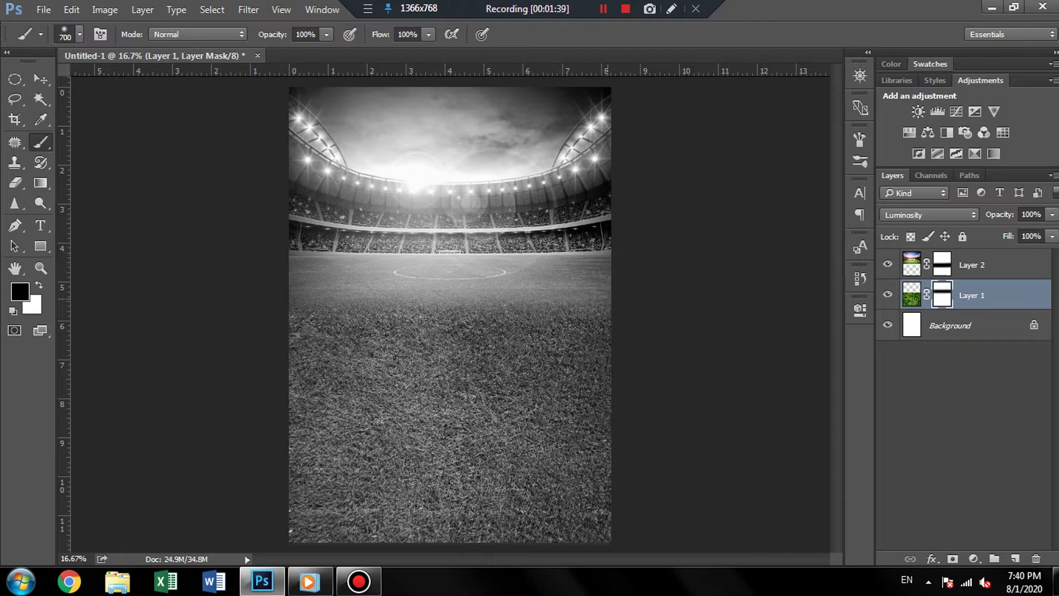
left_click_drag(606, 320, 292, 320)
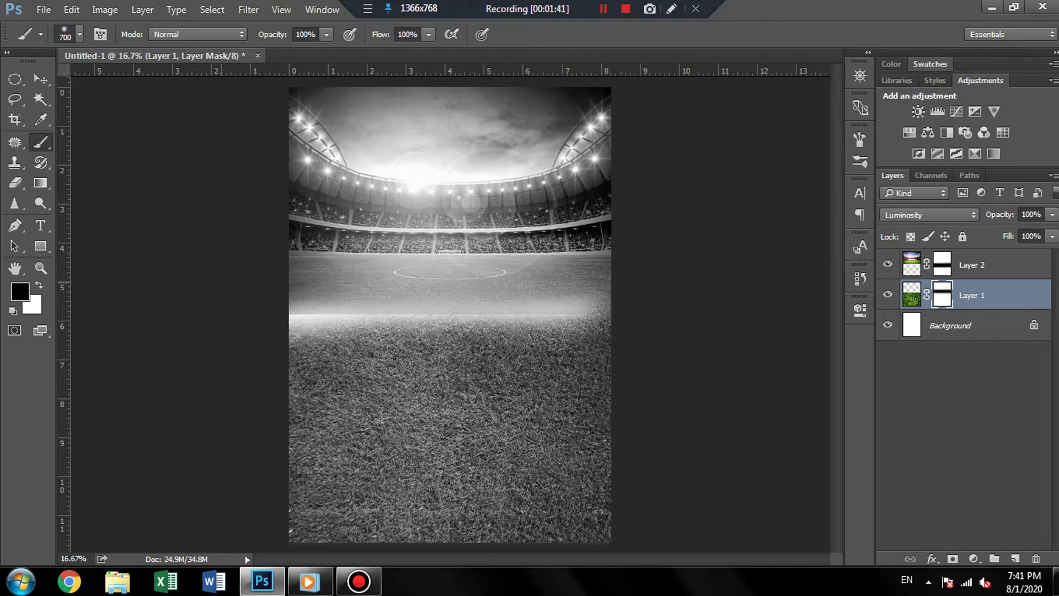
key("ctrl+z")
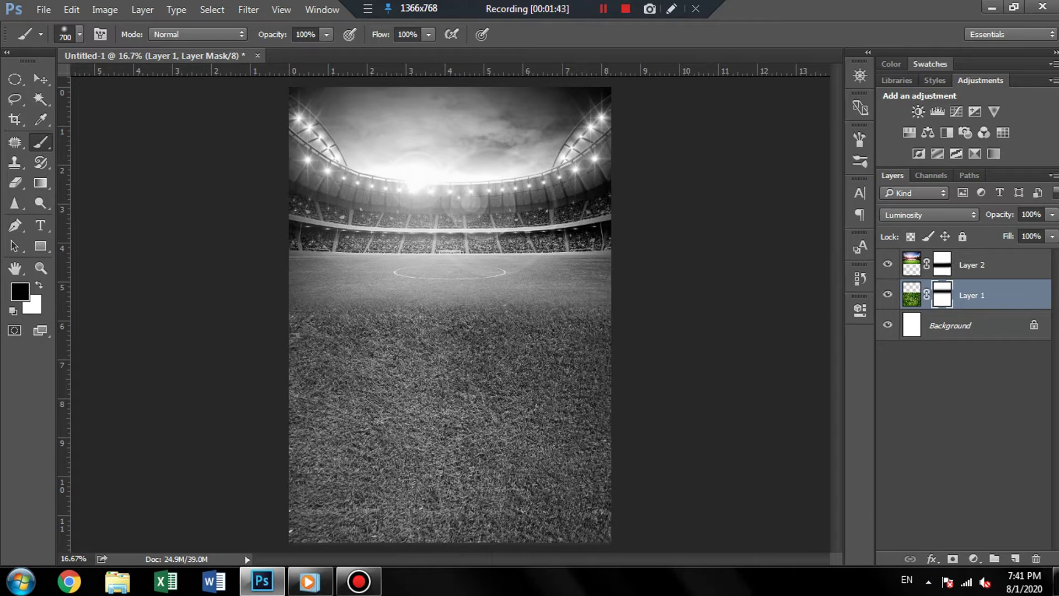
left_click_drag(607, 313, 293, 313)
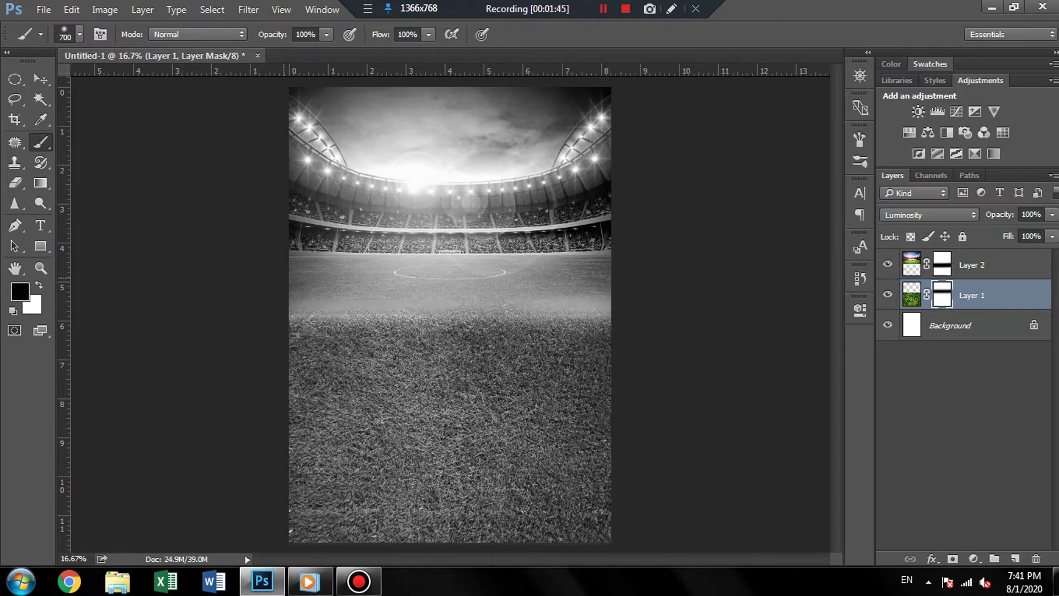
key("ctrl+z")
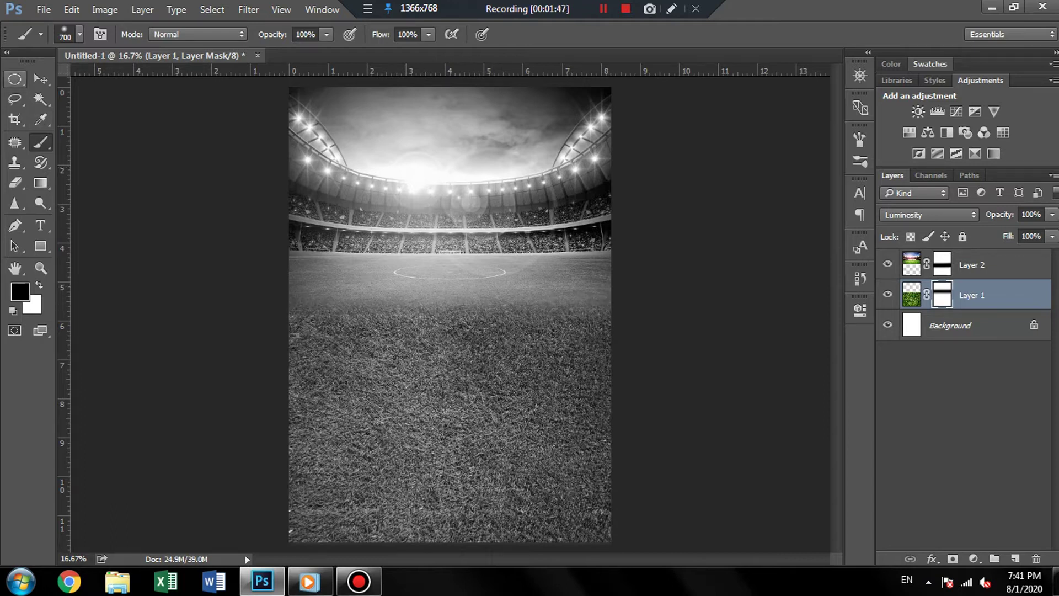
left_click(40, 79)
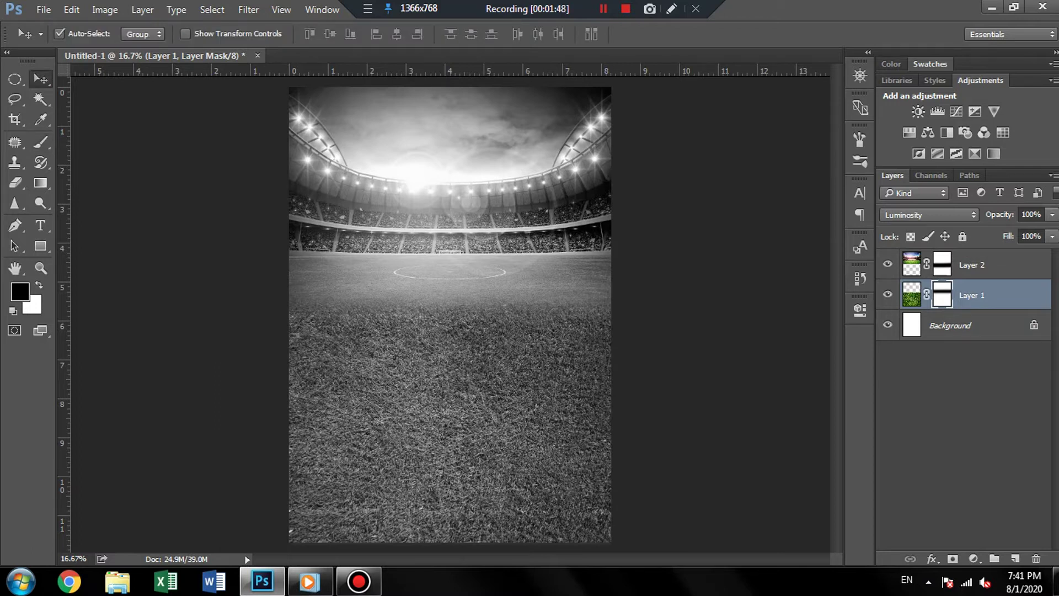
left_click(43, 10)
Step: Open the player PNG, bring it into the poster, and close the original without saving
left_click(61, 40)
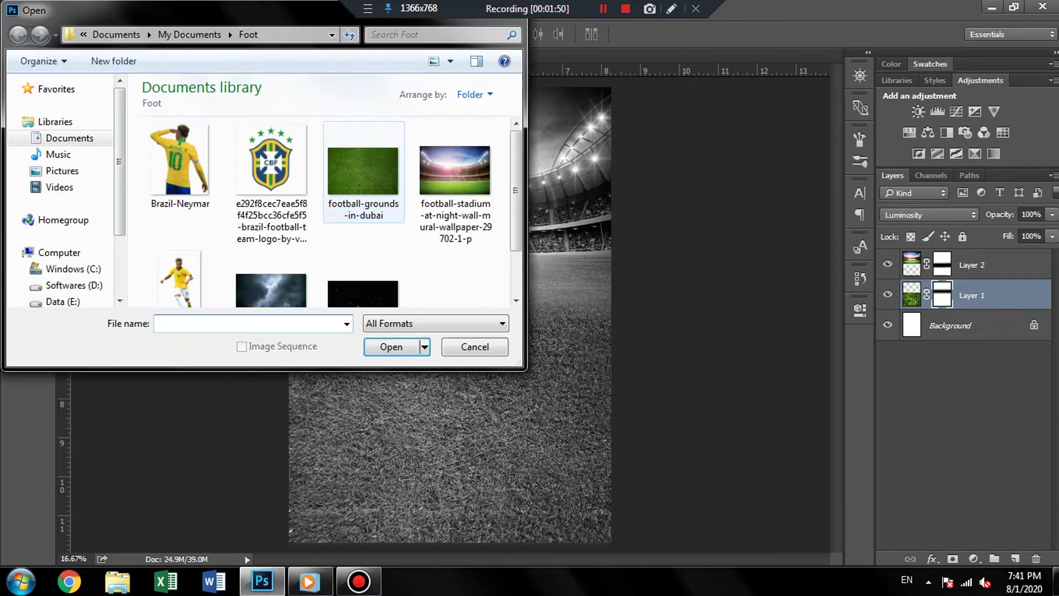
left_click(180, 279)
key("Return")
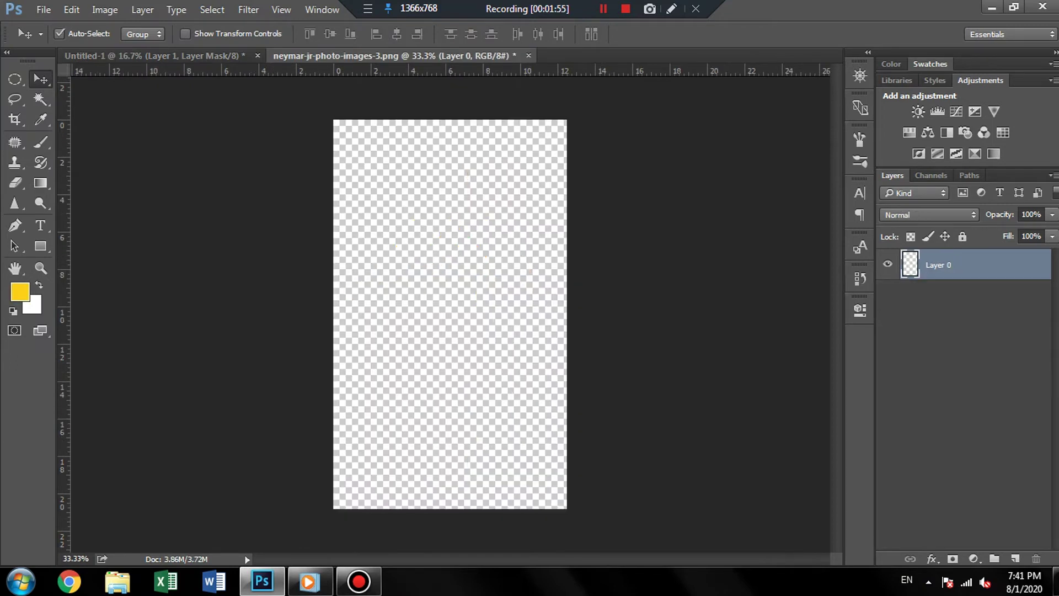
left_click(528, 55)
key("n")
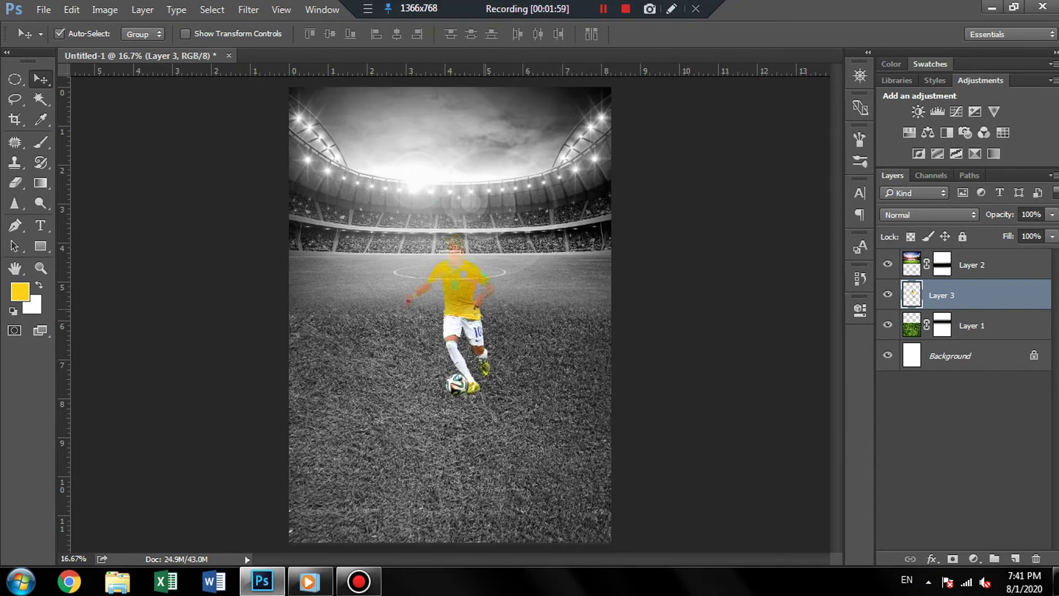
Step: Move the player layer to the top, enlarge it, and place it right of centre
key("ctrl+bracketright")
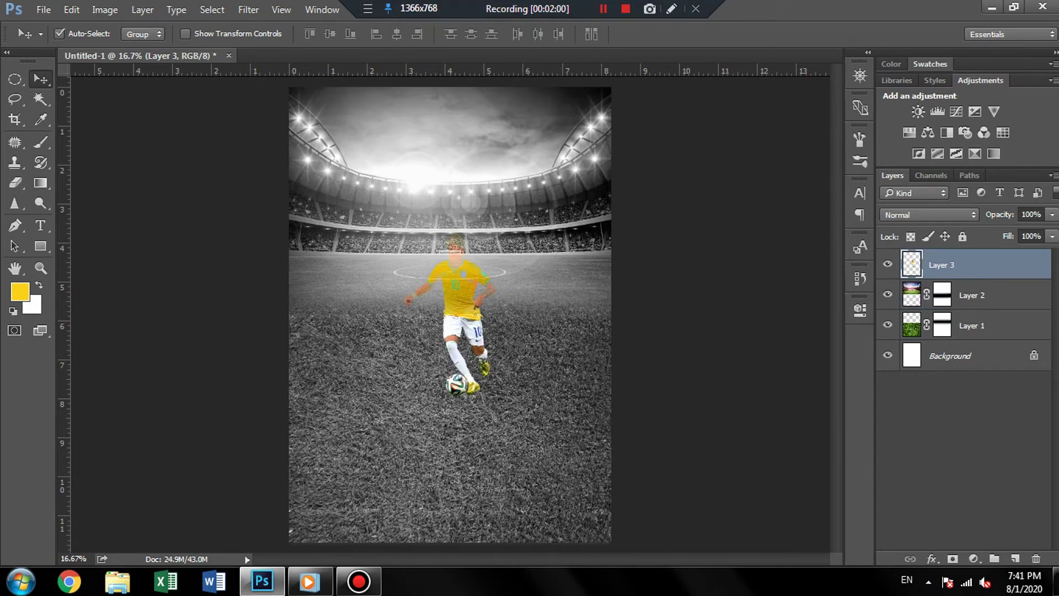
left_click_drag(474, 256, 567, 287)
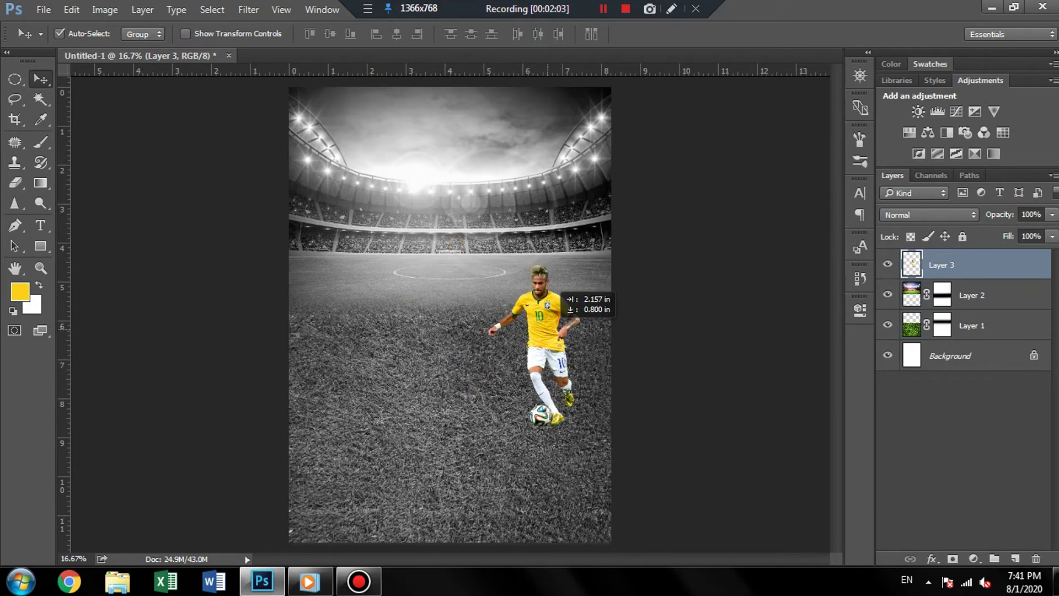
key("ctrl+t")
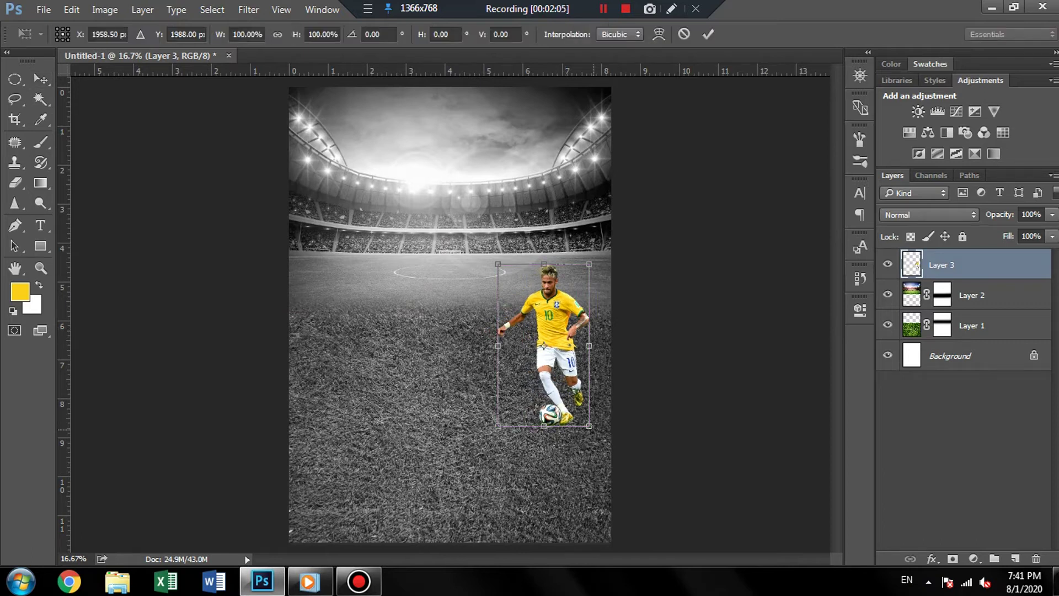
left_click_drag(589, 425, 598, 435)
key("Return")
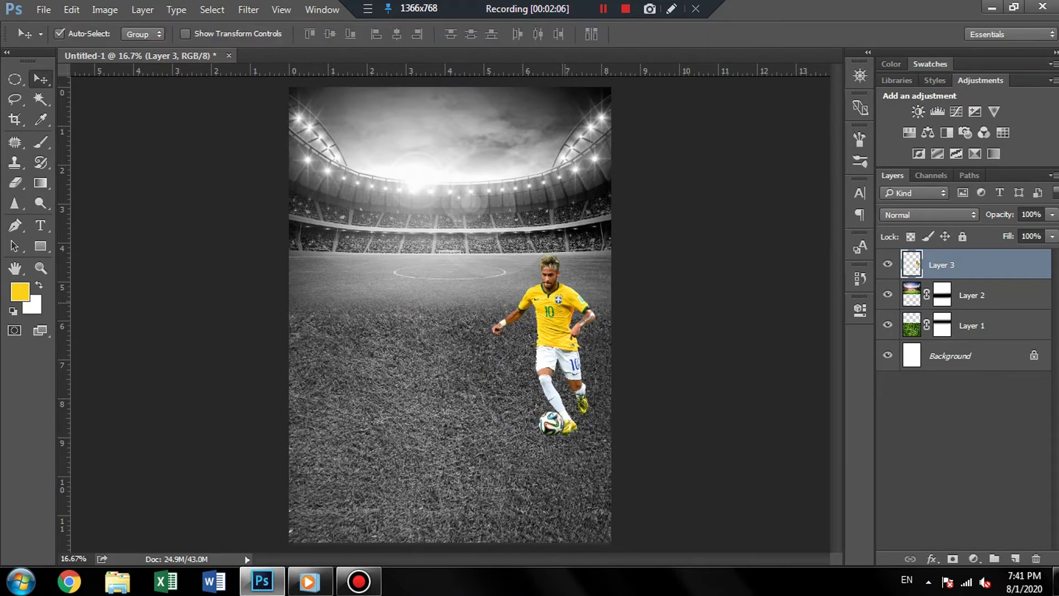
left_click_drag(571, 263, 579, 263)
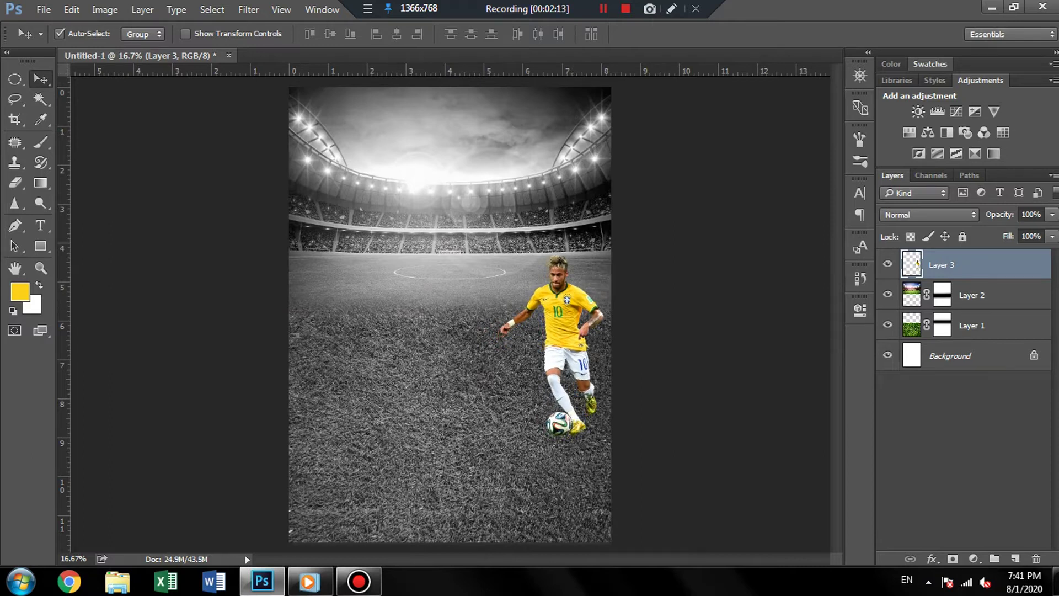
Step: On a new layer below the player, paint a soft black dab and squash it flat under the ball
left_click(1015, 558, "ctrl")
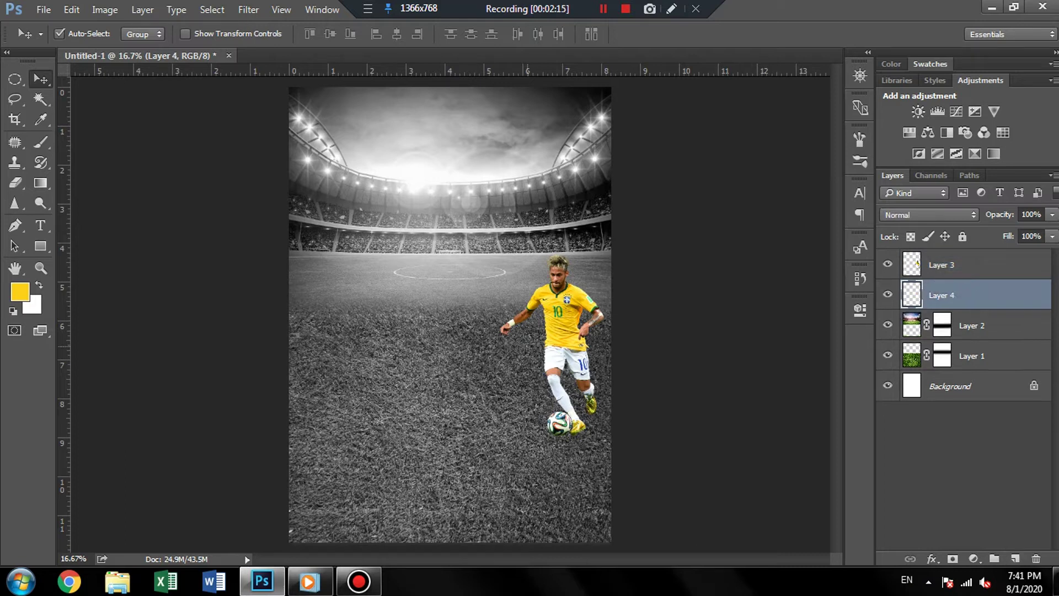
key("b")
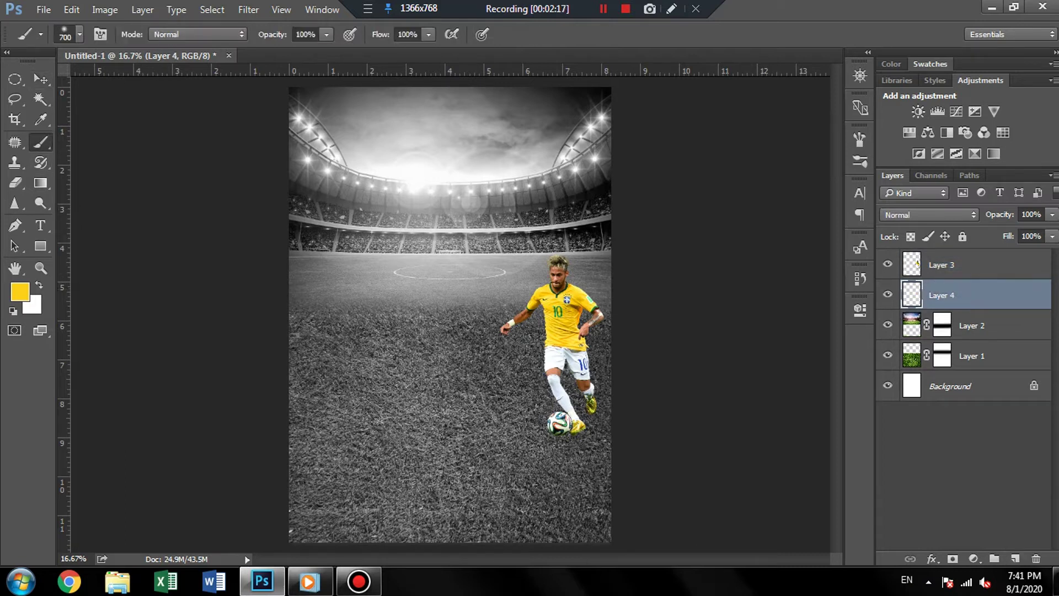
key("d")
left_click(428, 357)
key("v")
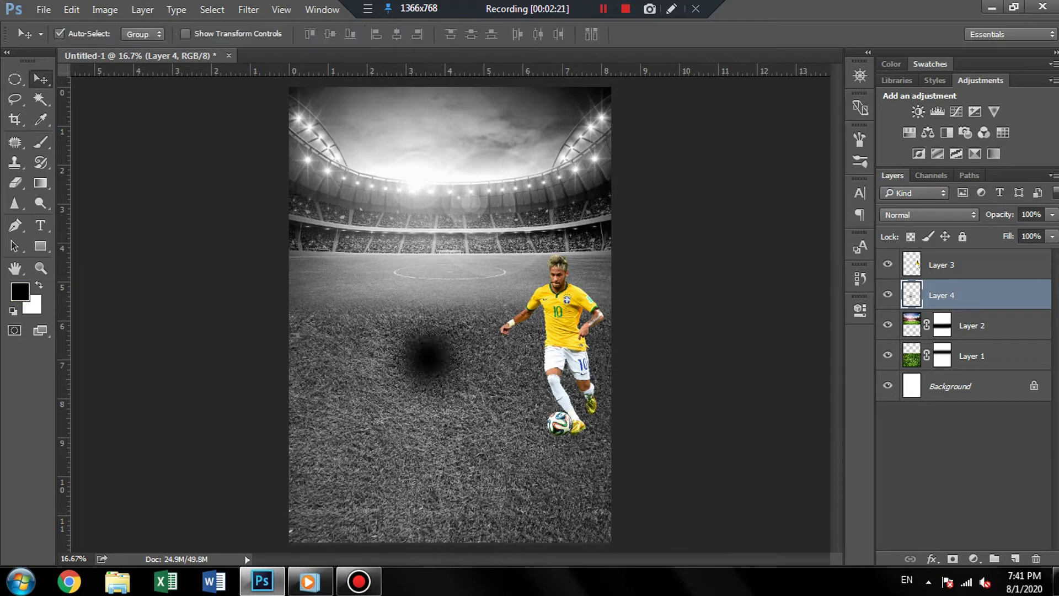
key("ctrl+t")
mouse_move(429, 284)
left_mouse_down()
mouse_move(429, 346)
mouse_move(560, 437)
left_mouse_up()
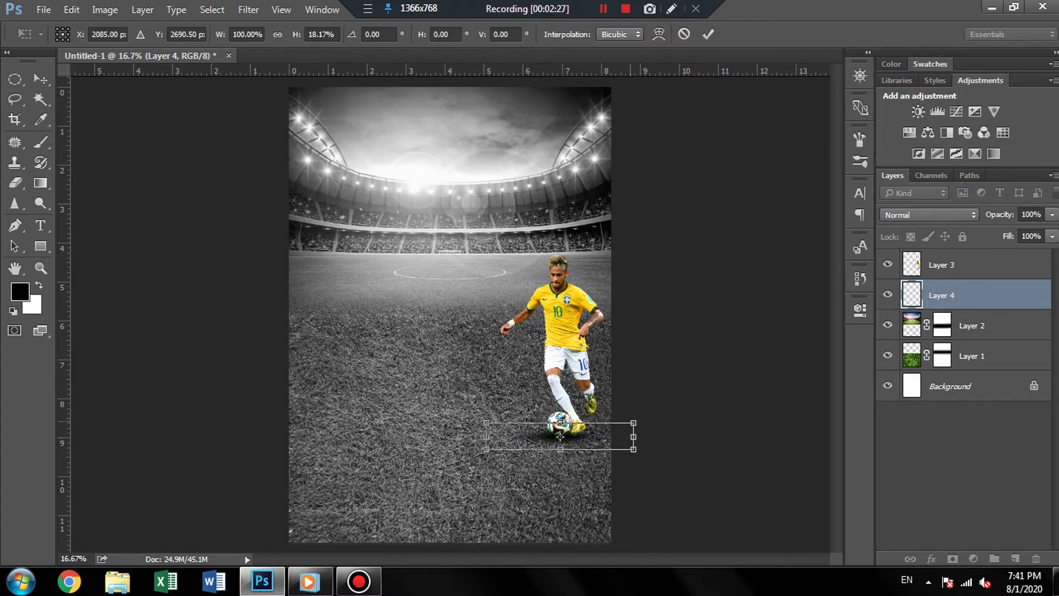
left_click_drag(633, 422, 622, 424)
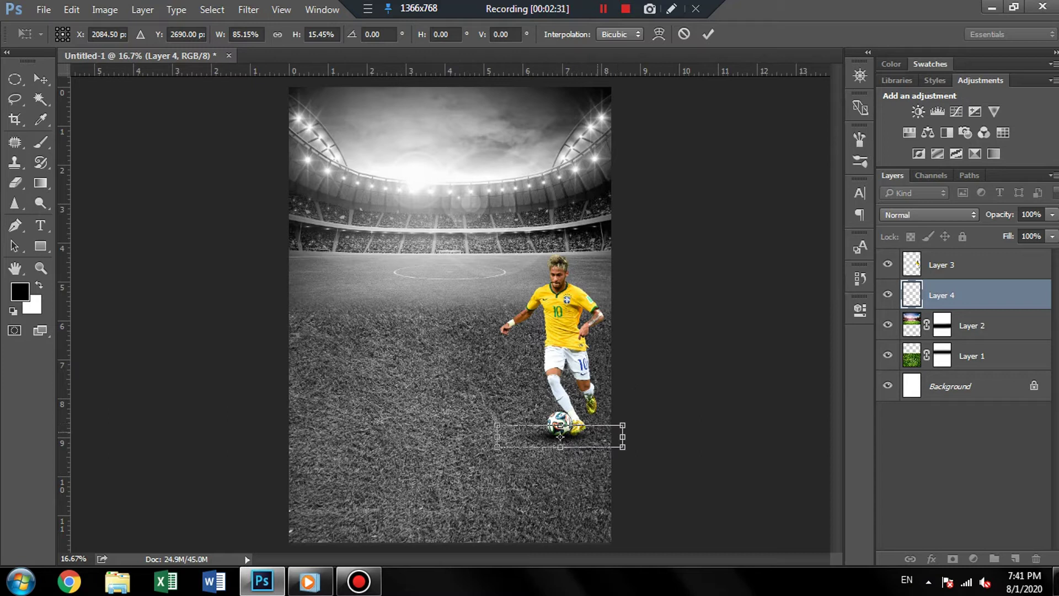
key("Return")
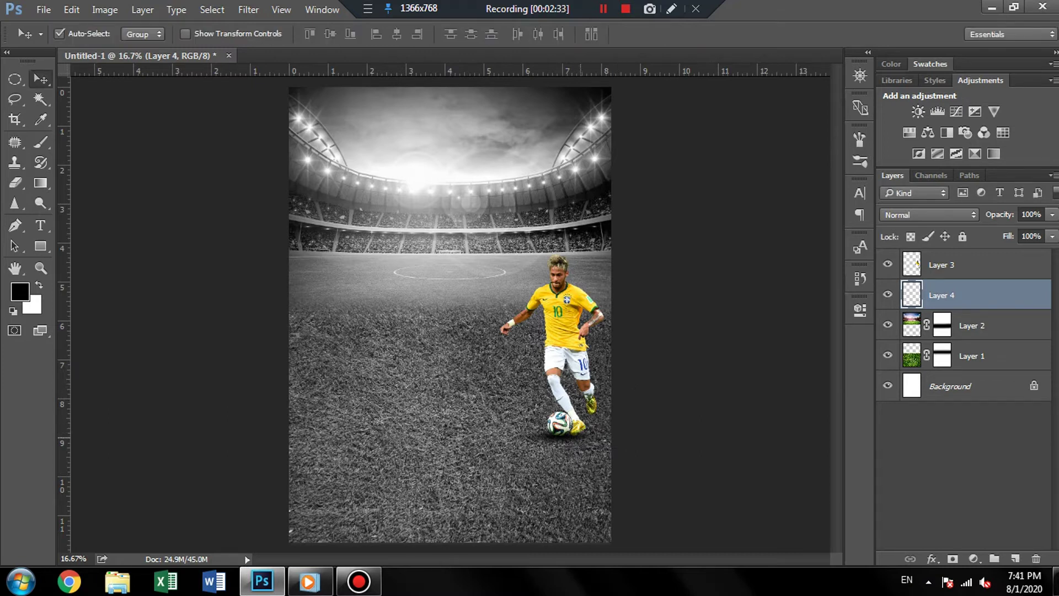
Step: Duplicate the ball shadow and skew the copy into a slanted cast shadow
left_click_drag(585, 425, 606, 397)
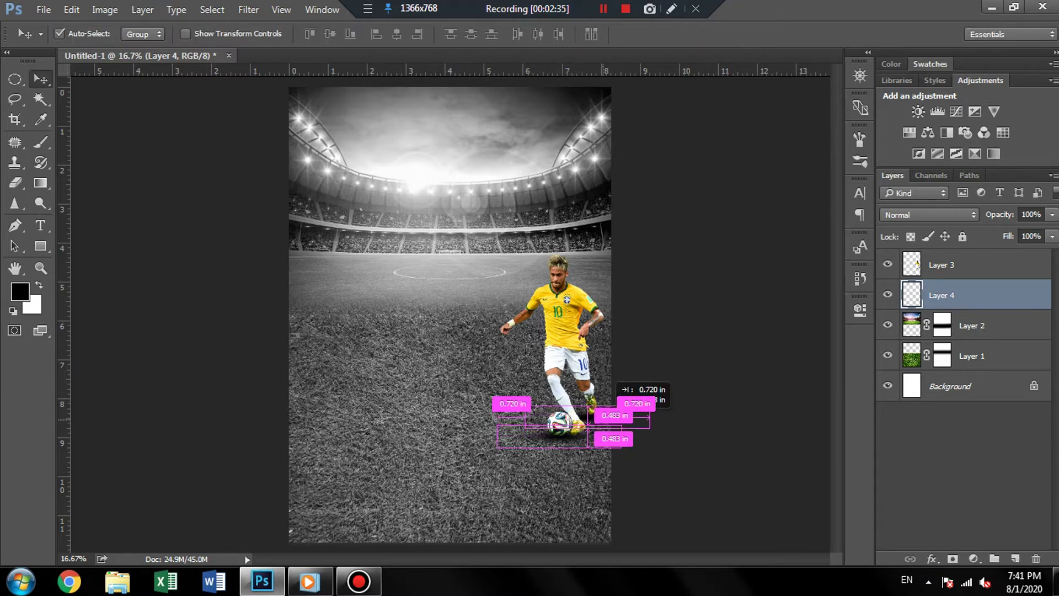
key("ctrl+t")
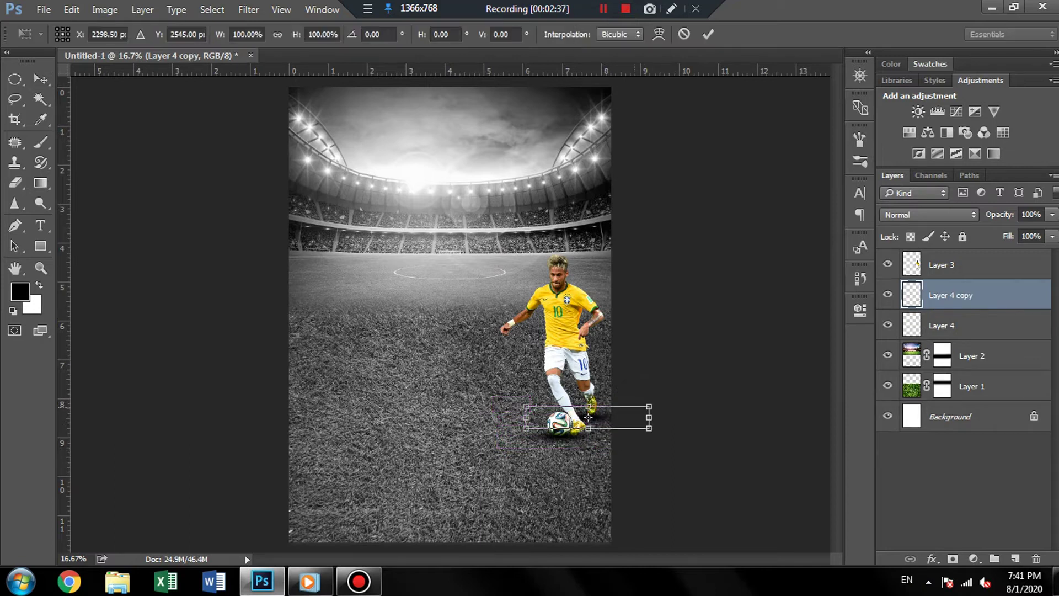
mouse_move(649, 407)
left_mouse_down()
mouse_move(657, 384)
mouse_move(672, 417)
left_mouse_up()
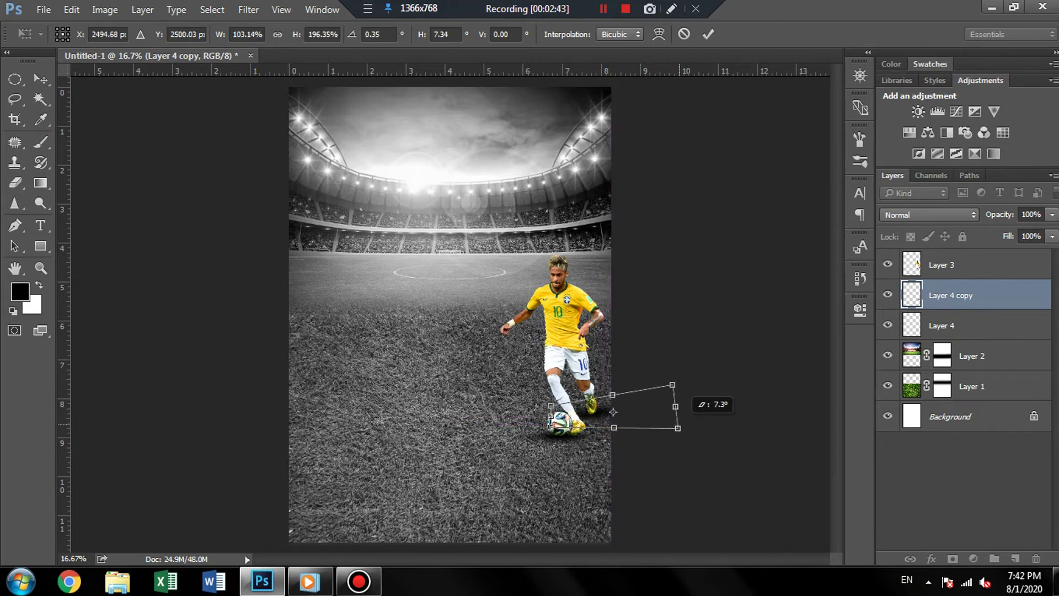
mouse_move(671, 416)
left_mouse_down()
mouse_move(672, 401)
mouse_move(681, 416)
left_mouse_up()
mouse_move(608, 406)
left_mouse_down()
mouse_move(622, 406)
mouse_move(608, 387)
mouse_move(651, 368)
left_mouse_up()
key("Return")
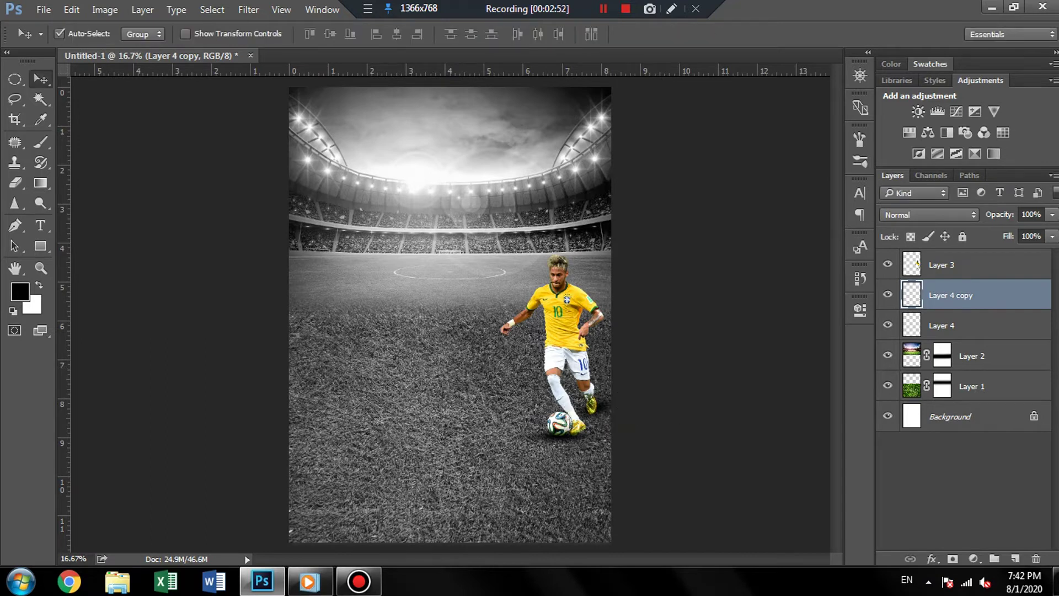
Step: Set Layer 4 copy to 90% opacity and Layer 4 to about 89%
left_click(1052, 214)
left_click_drag(1050, 231, 1049, 232)
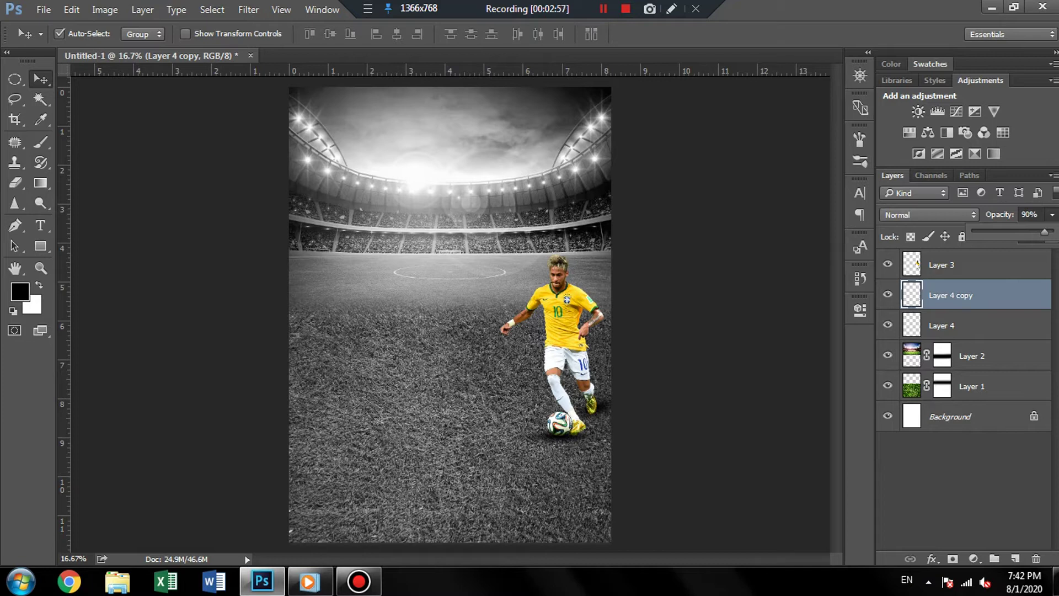
left_click(941, 325)
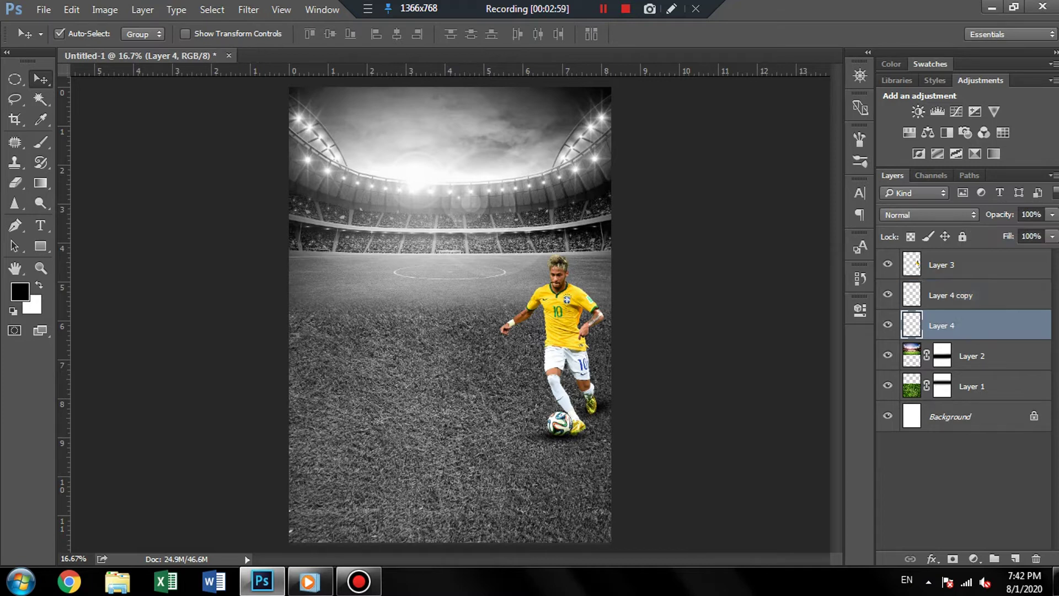
left_click(1052, 214)
left_click_drag(1050, 231, 1045, 231)
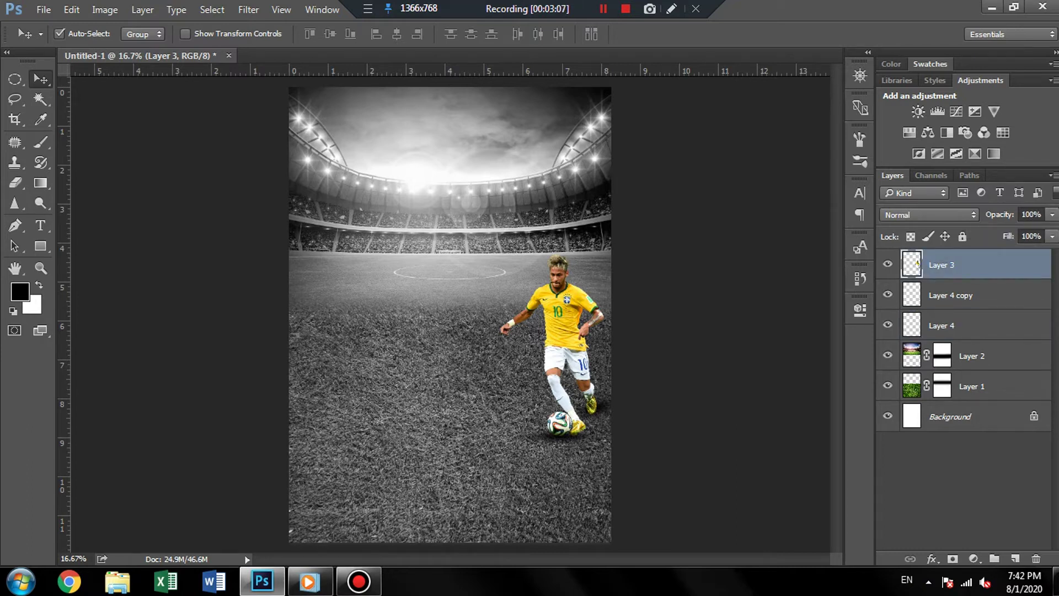
key("alt+bracketleft")
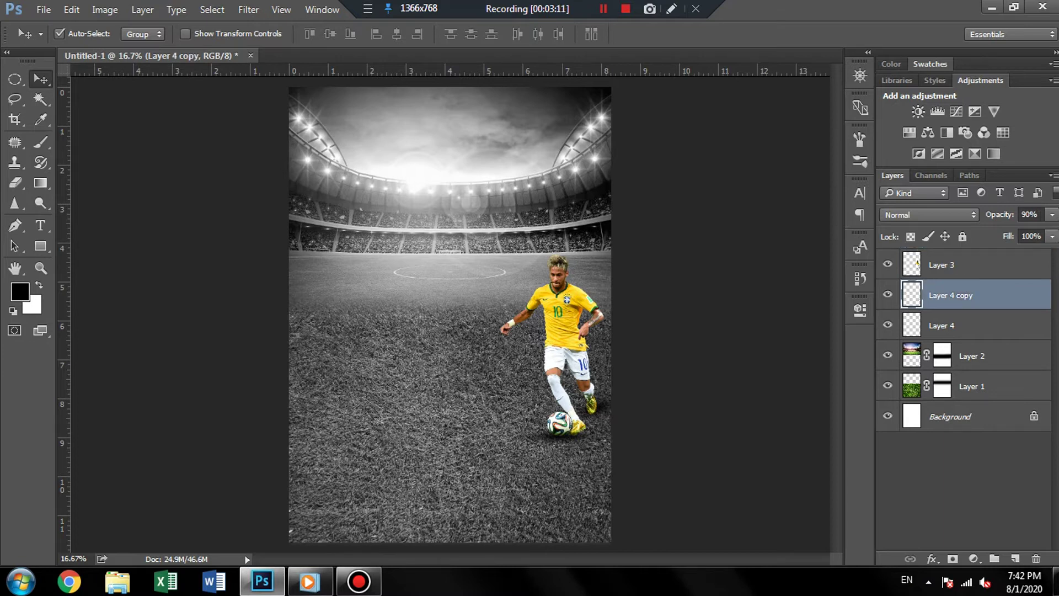
Step: Open Brazil-Neymar.png, cut its contents, and close it without saving
left_click(44, 9)
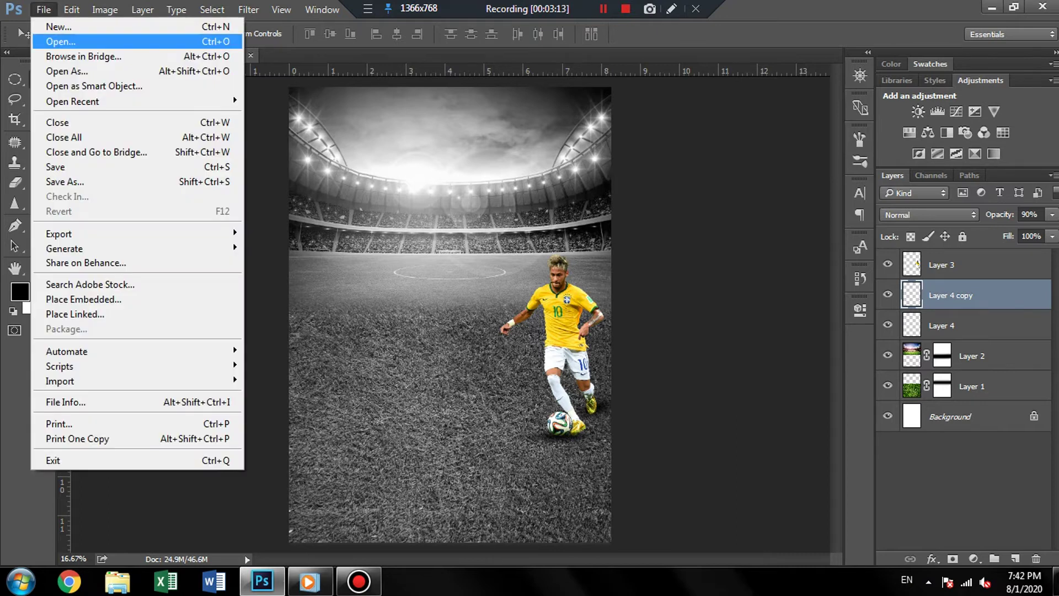
left_click(39, 38)
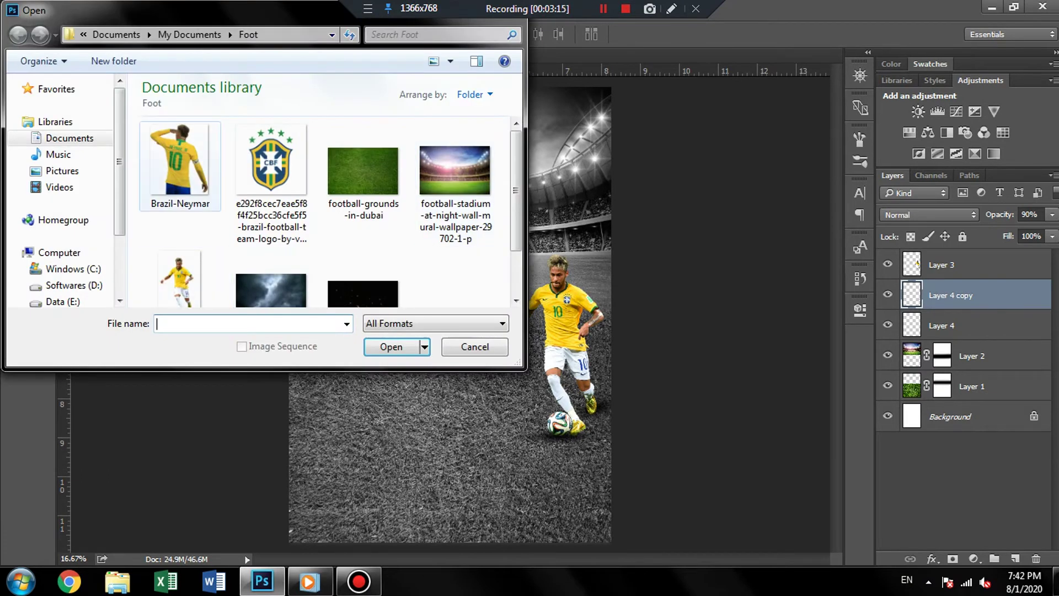
double_click(179, 160)
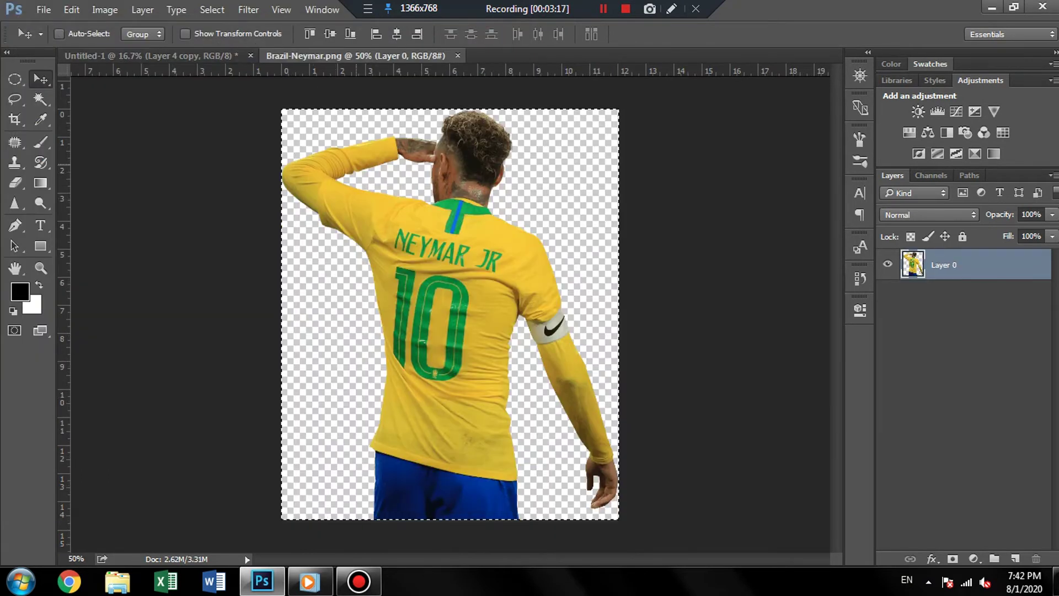
key("Delete")
key("ctrl+w")
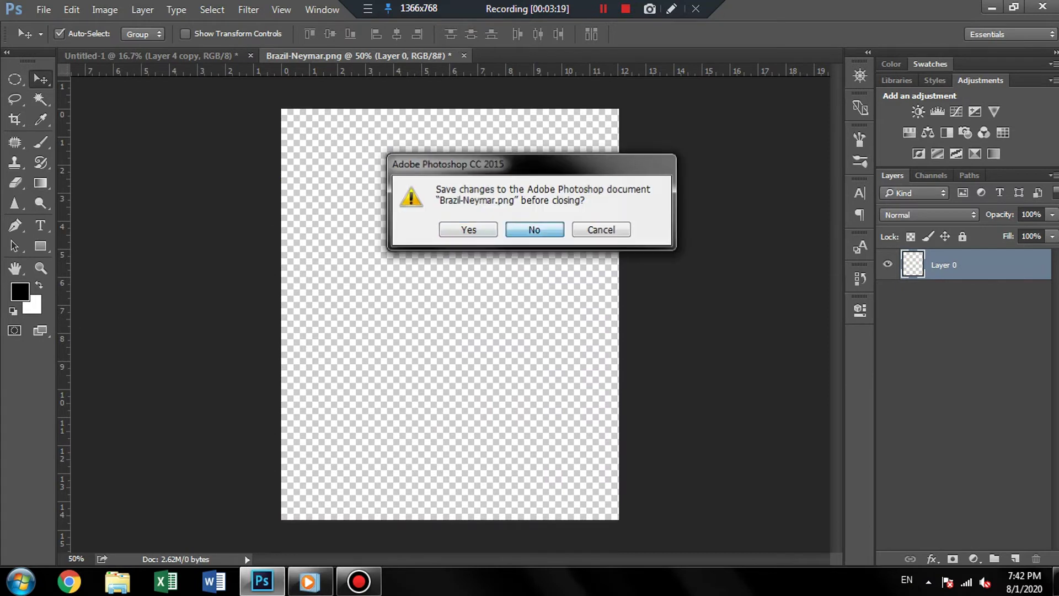
key("n")
Step: Paste the back-view photo, enlarged to about 235% and placed at the lower left
key("ctrl+v")
key("ctrl+t")
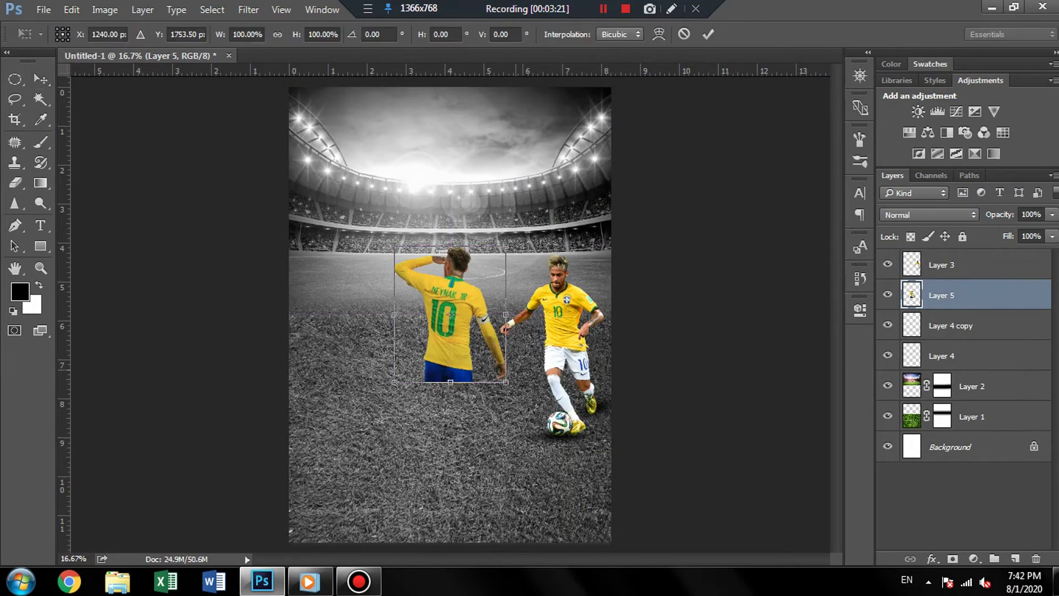
left_click_drag(506, 382, 575, 467)
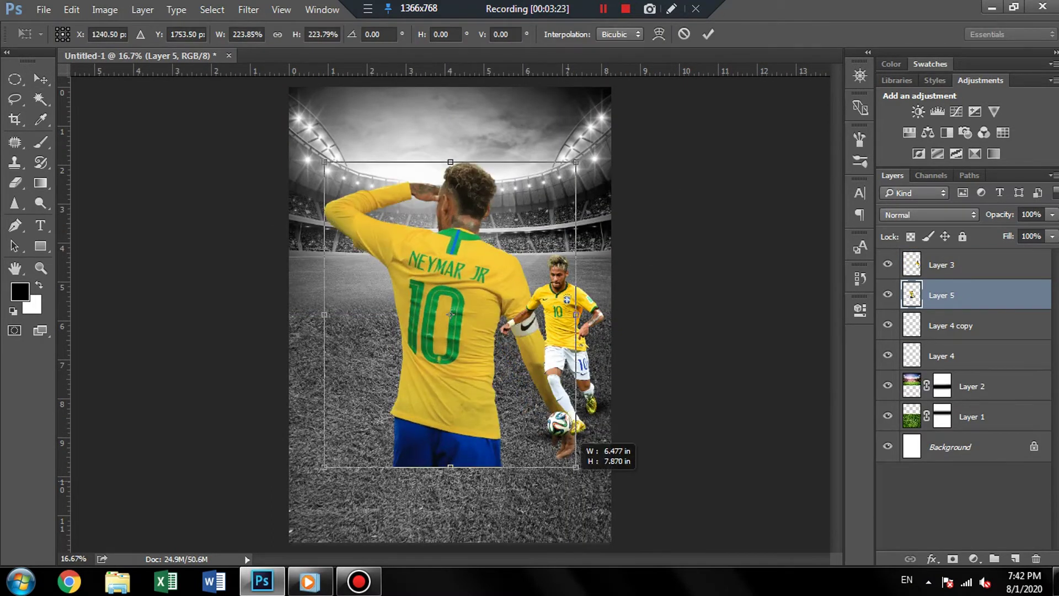
mouse_move(497, 253)
left_mouse_down()
mouse_move(481, 330)
mouse_move(470, 331)
left_mouse_up()
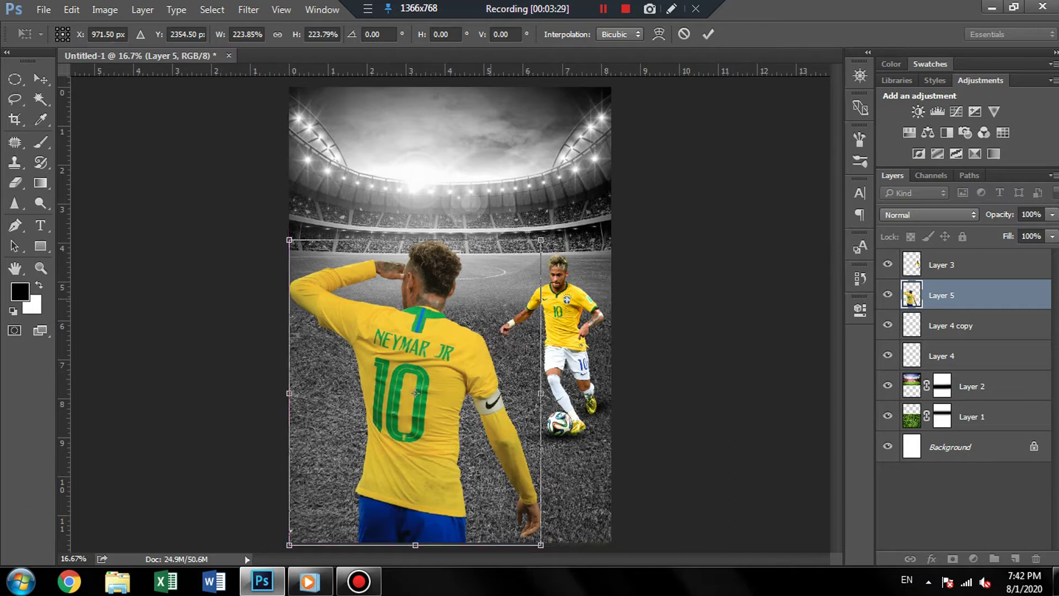
left_click_drag(541, 240, 549, 229)
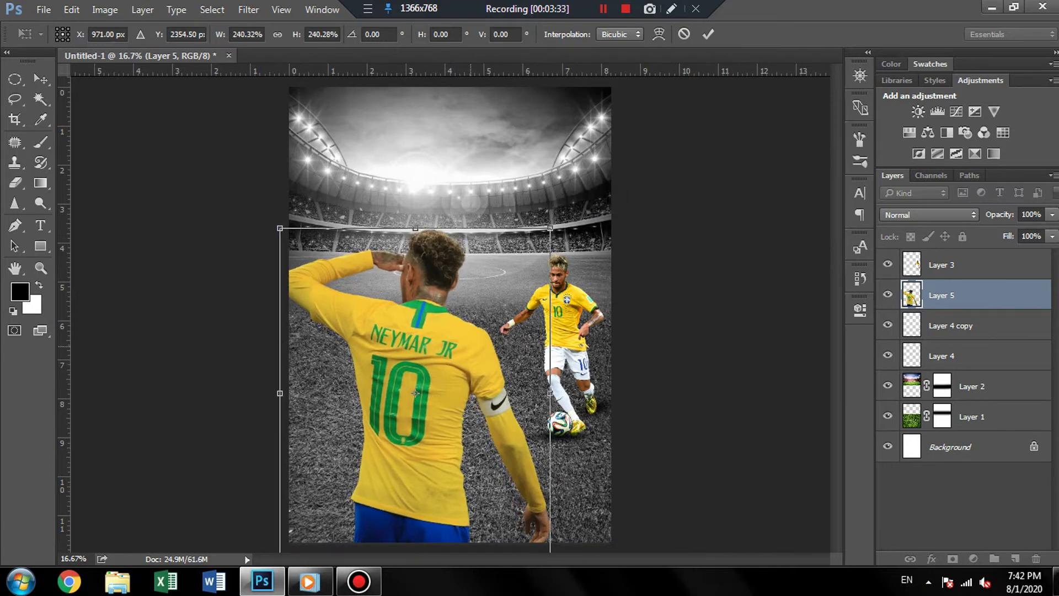
left_click_drag(482, 342, 486, 330)
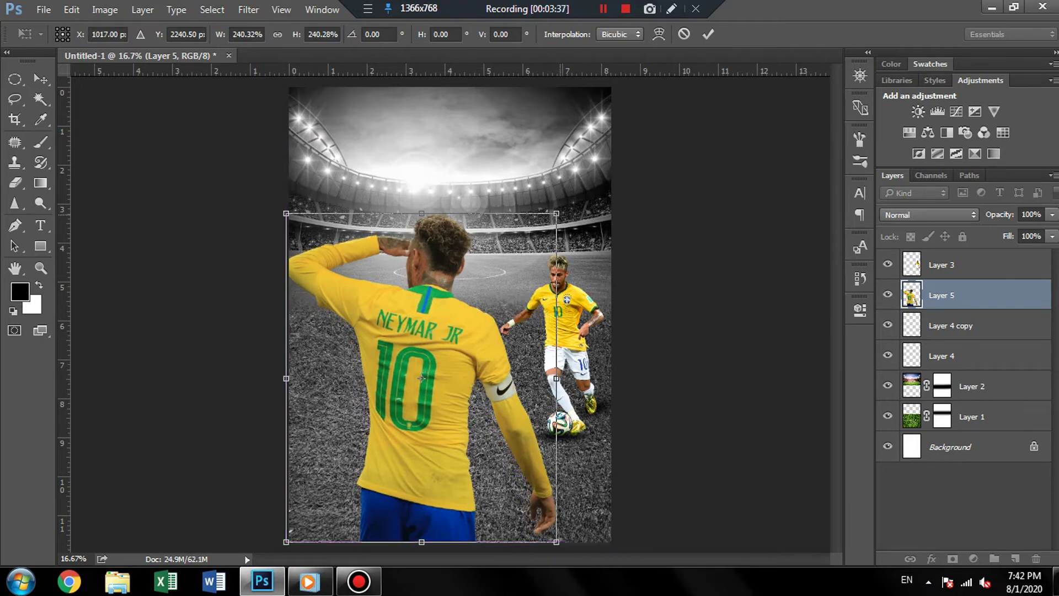
left_click_drag(557, 542, 553, 538)
left_click_drag(470, 306, 472, 309)
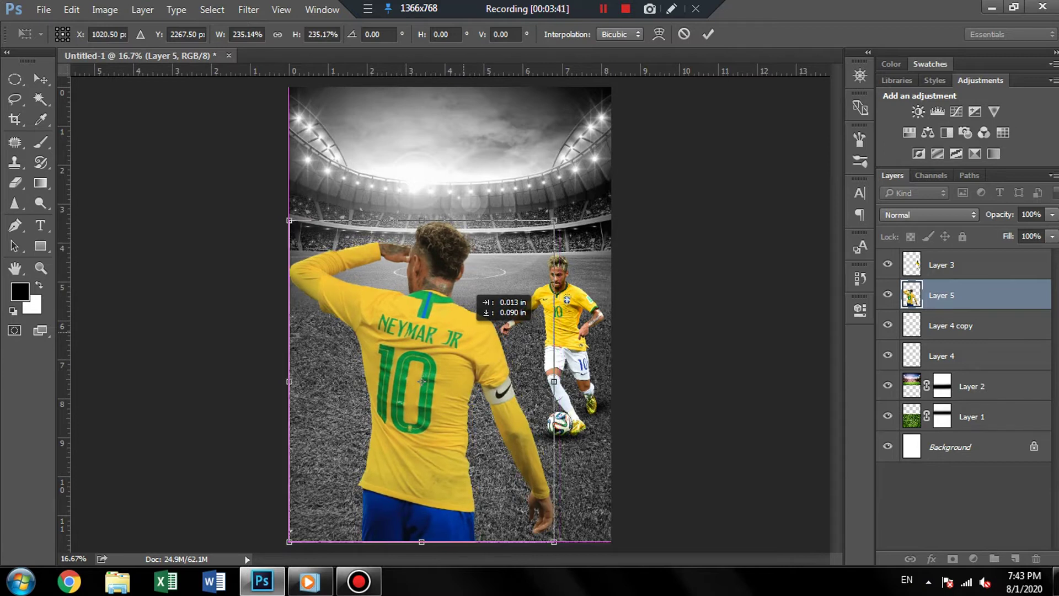
key("Return")
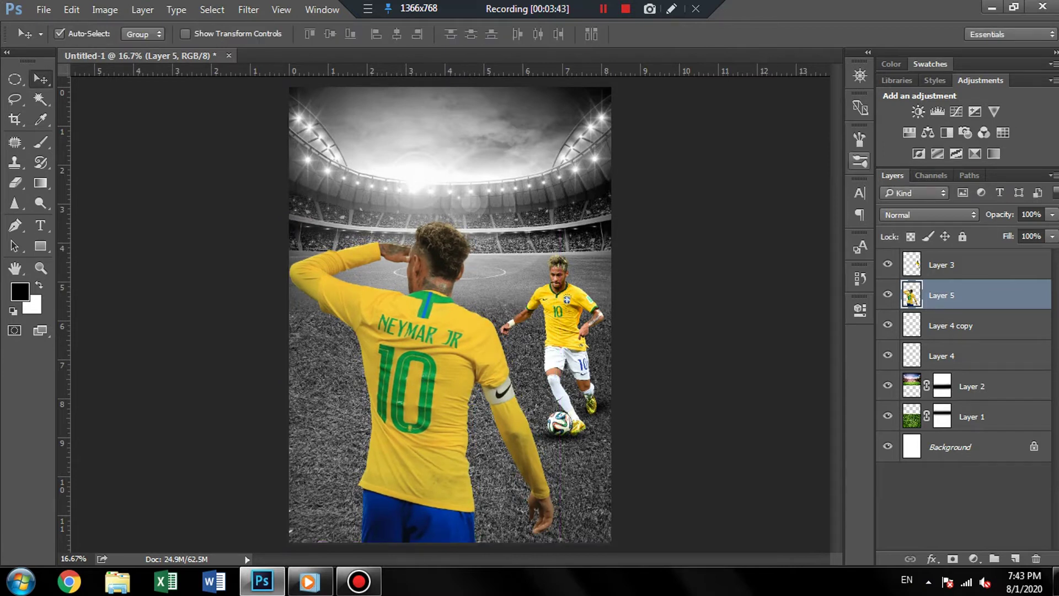
Step: Set the back-view photo layer (Layer 5) to Luminosity blending at 73% opacity
left_click(929, 214)
left_click(932, 517)
left_click(1052, 214)
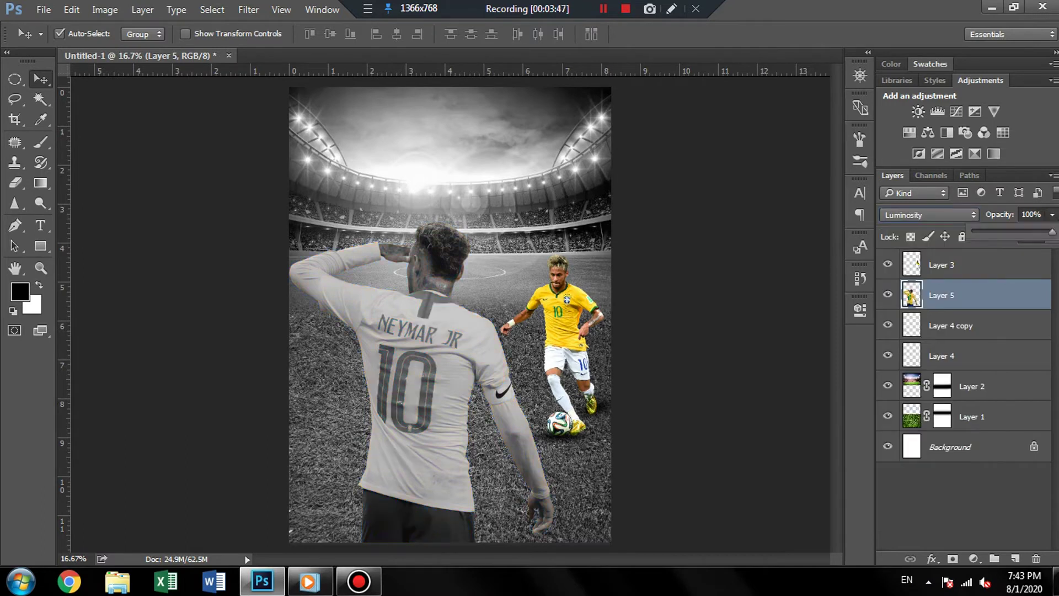
left_click_drag(1052, 231, 1028, 232)
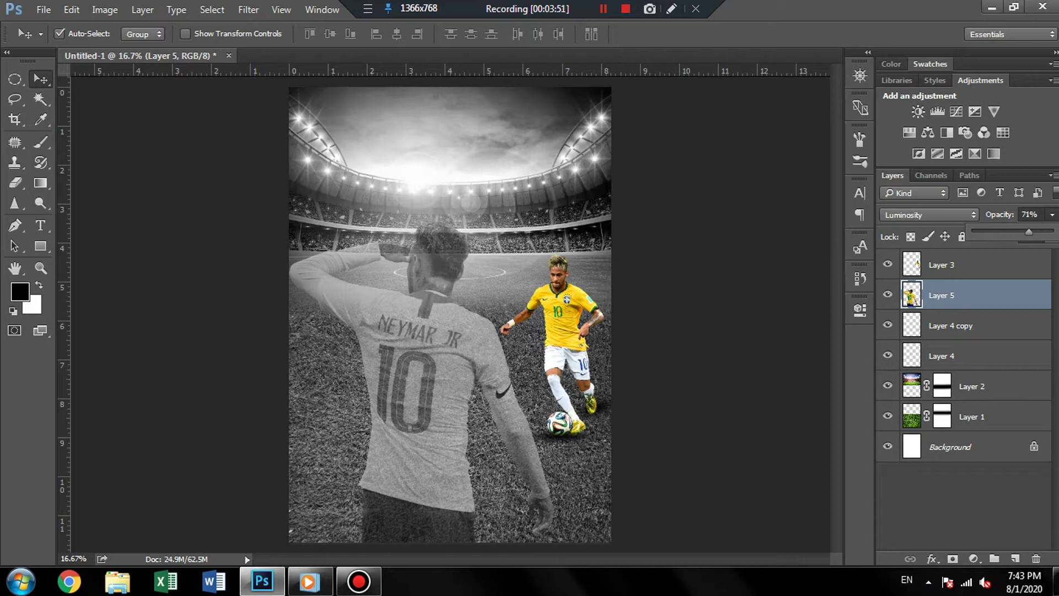
left_click_drag(1029, 232, 1031, 232)
left_click_drag(1031, 232, 1028, 231)
key("alt+bracketleft")
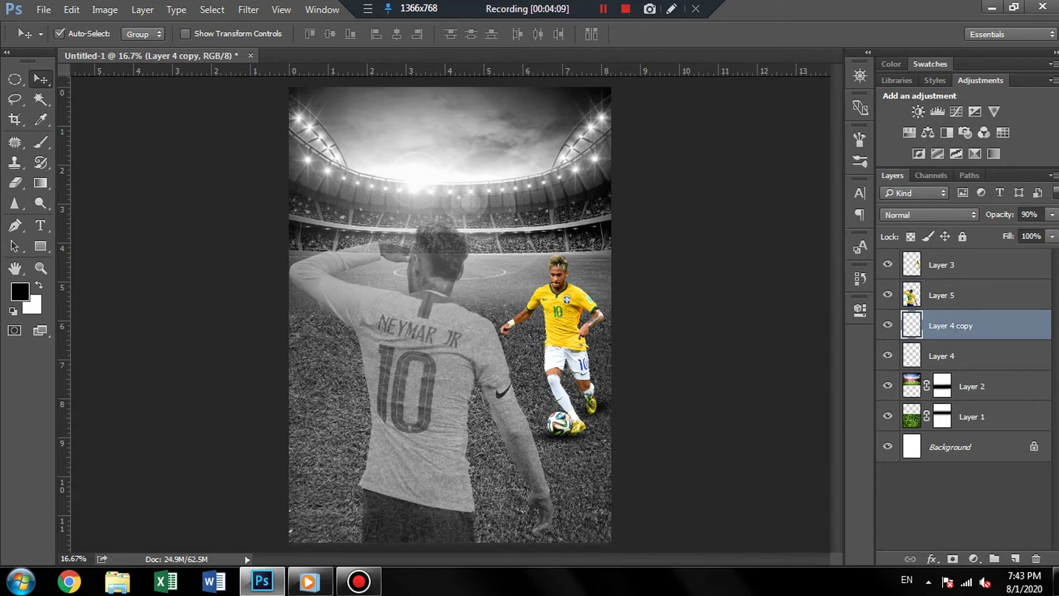
Step: Open the CBF logo image, then close it without saving changes
left_click(44, 9)
left_click(56, 40)
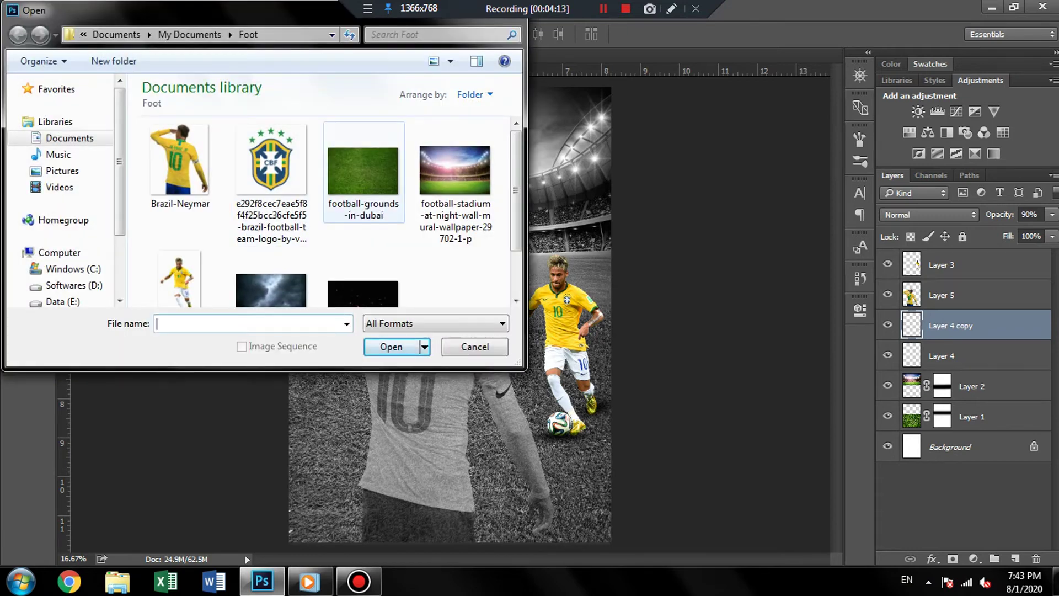
left_click(455, 177)
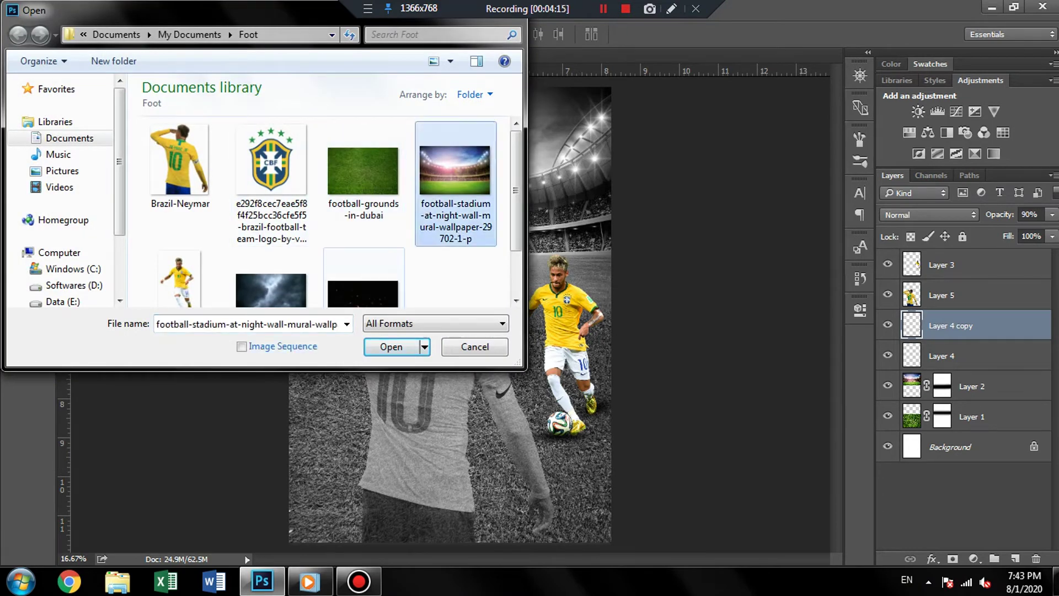
scroll(359, 265, "down", 1)
scroll(359, 264, "up", 1)
scroll(358, 264, "down", 1)
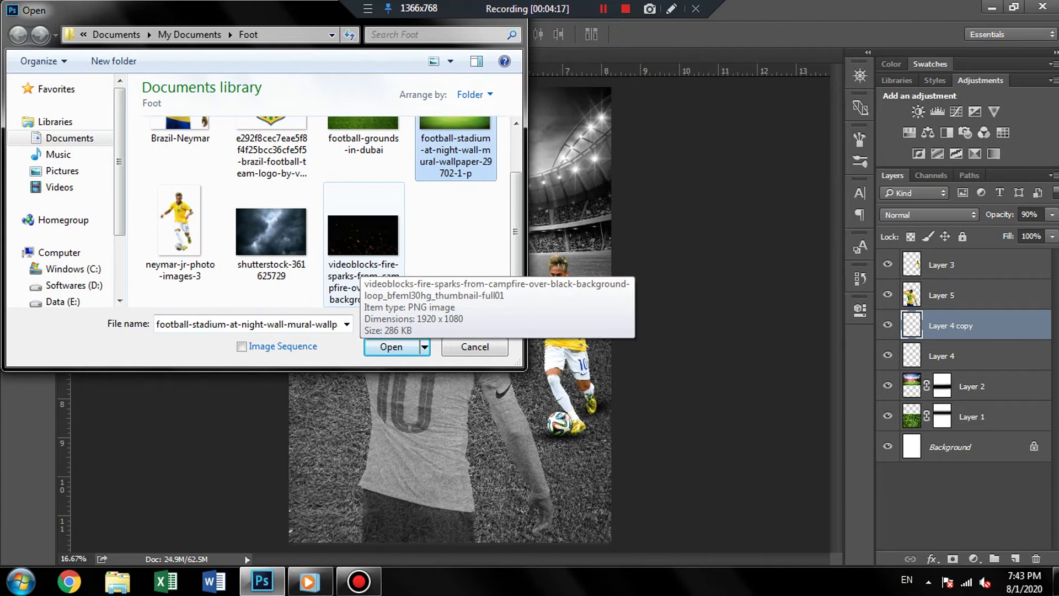
scroll(359, 265, "up", 1)
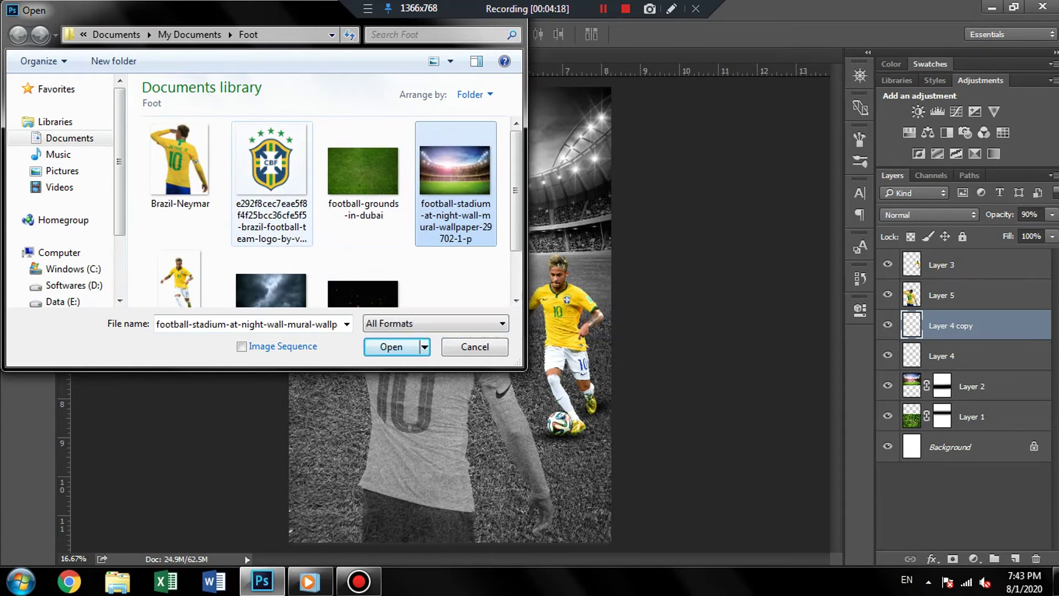
double_click(271, 160)
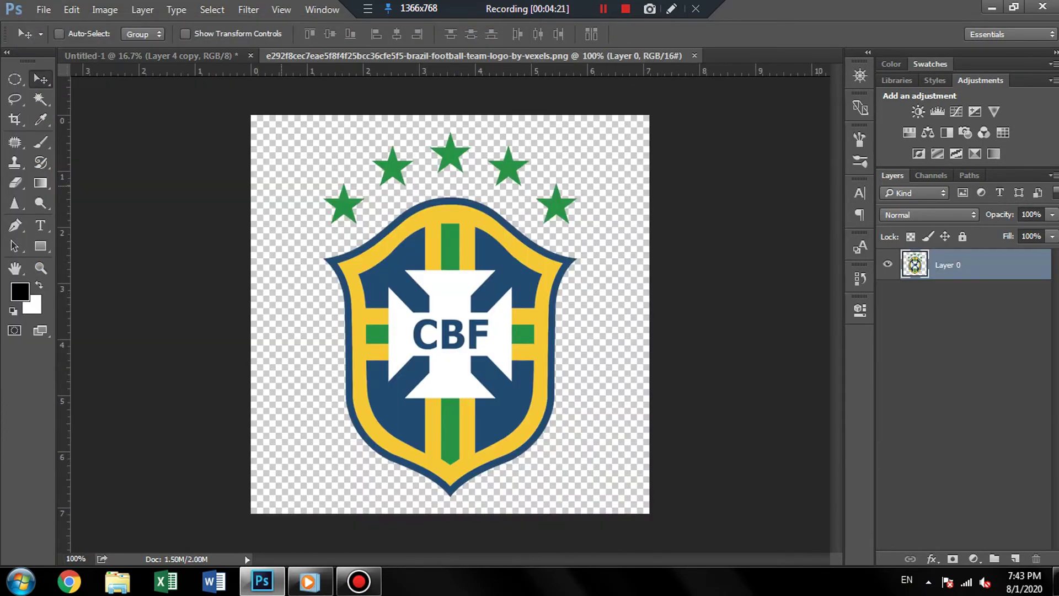
left_click(701, 55)
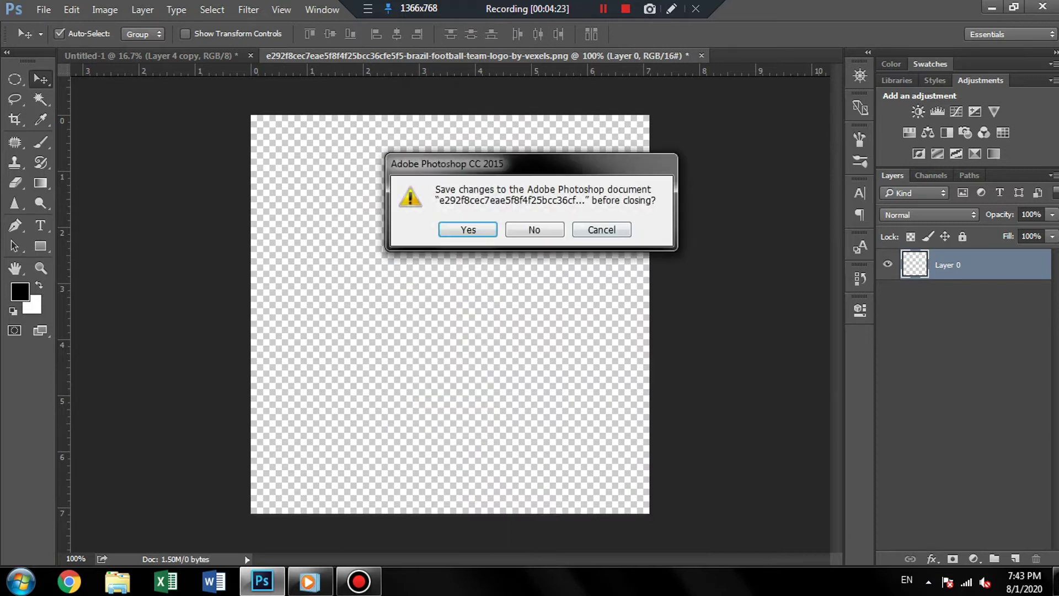
key("n")
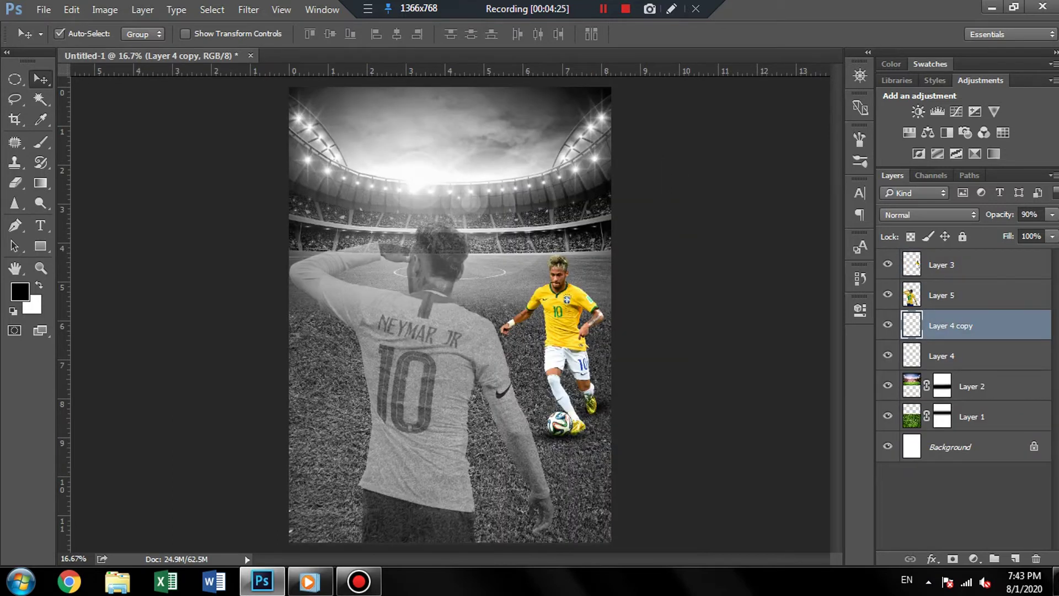
Step: Paste the CBF logo into the poster, bring it to the front, and shrink it
key("ctrl+v")
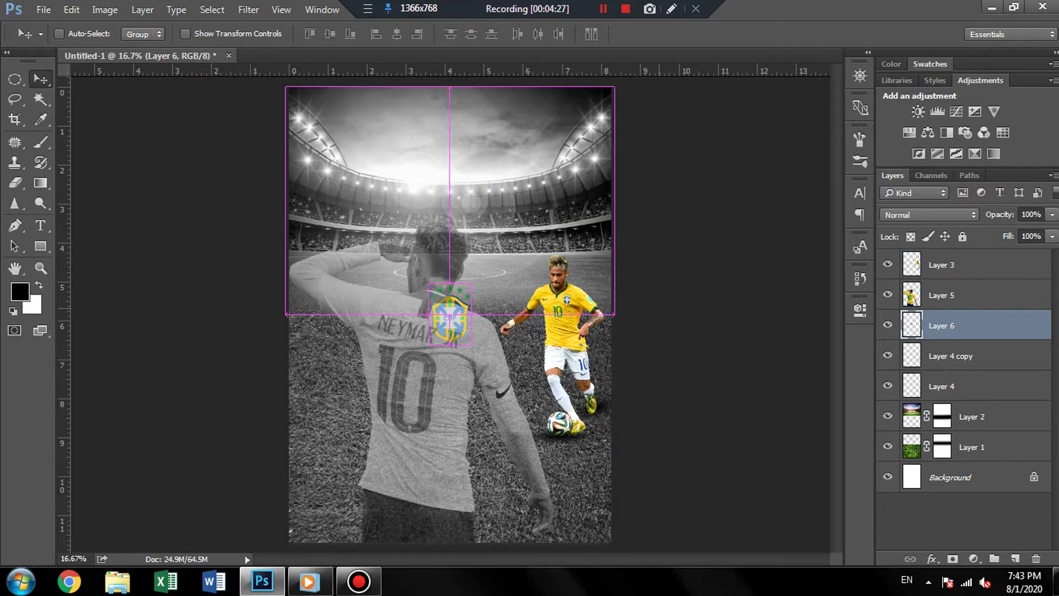
key("ctrl+shift+bracketright")
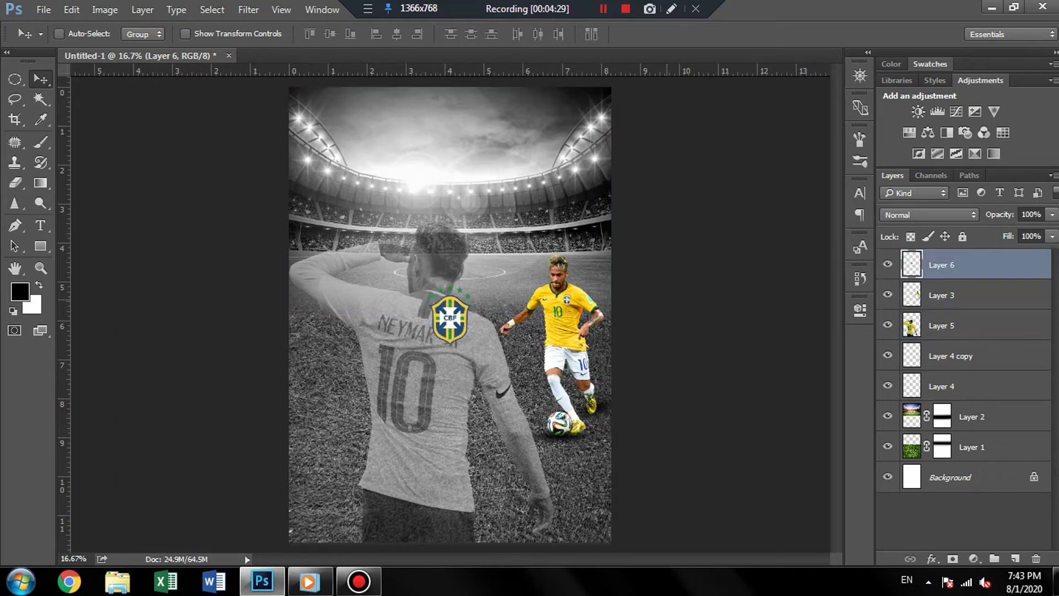
key("ctrl+t")
mouse_move(472, 285)
left_mouse_down()
mouse_move(467, 292)
mouse_move(319, 87)
left_mouse_up()
key("Return")
Step: Nudge the logo right and down into the top-left corner, then make Layer 4 copy active
key("shift+Right")
key("shift+Right")
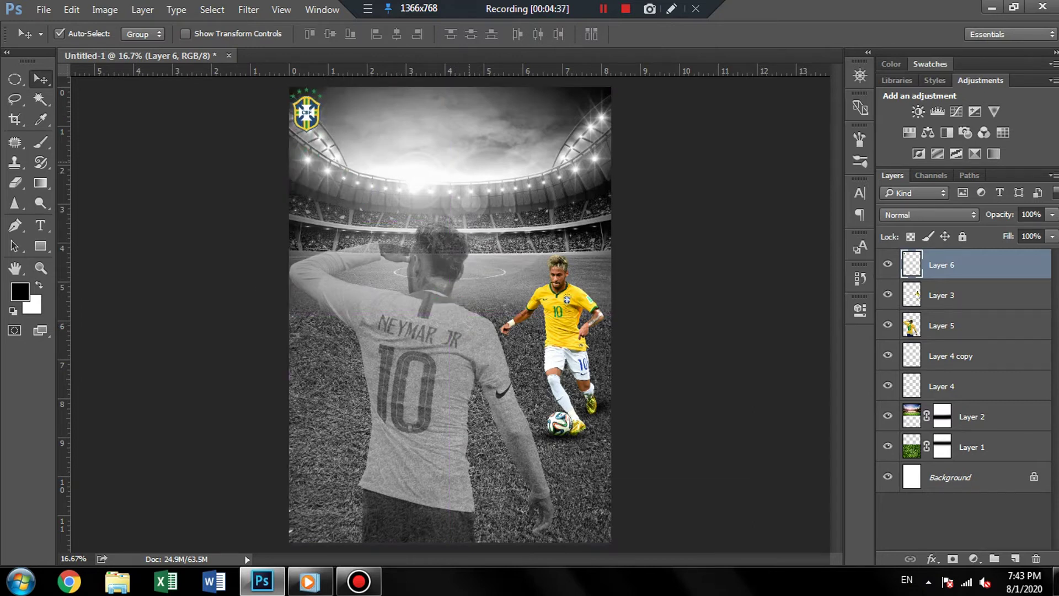
key("shift+Right")
key("shift+Right")
key("shift+Down")
key("shift+Down")
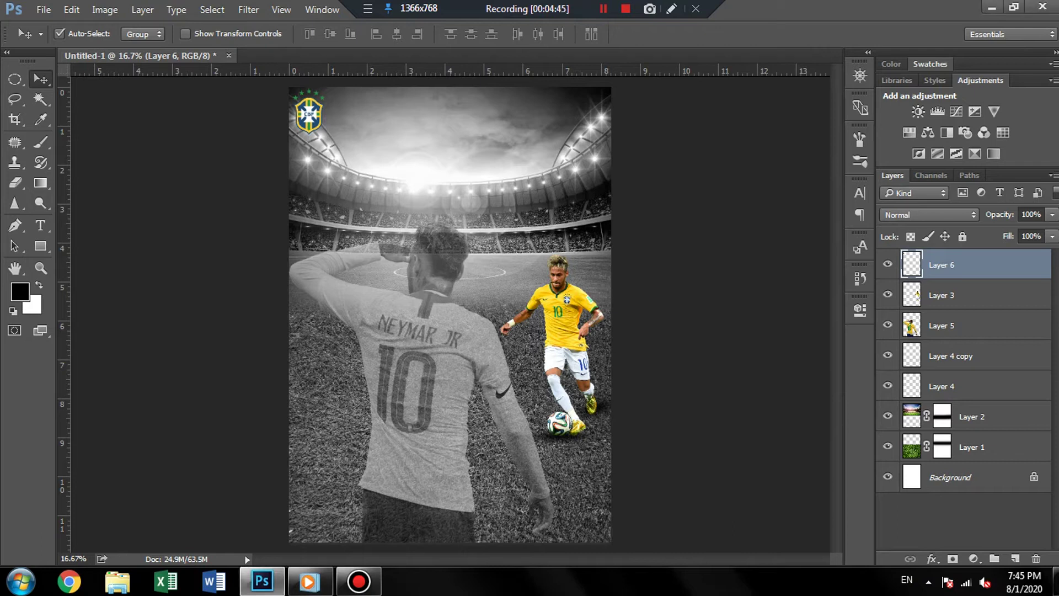
key("alt+bracketleft")
key("alt+bracketleft")
key("alt+bracketleft")
Step: Bring the Brazil flag image's full contents into the poster, closing the flag file unsaved
left_click(44, 9)
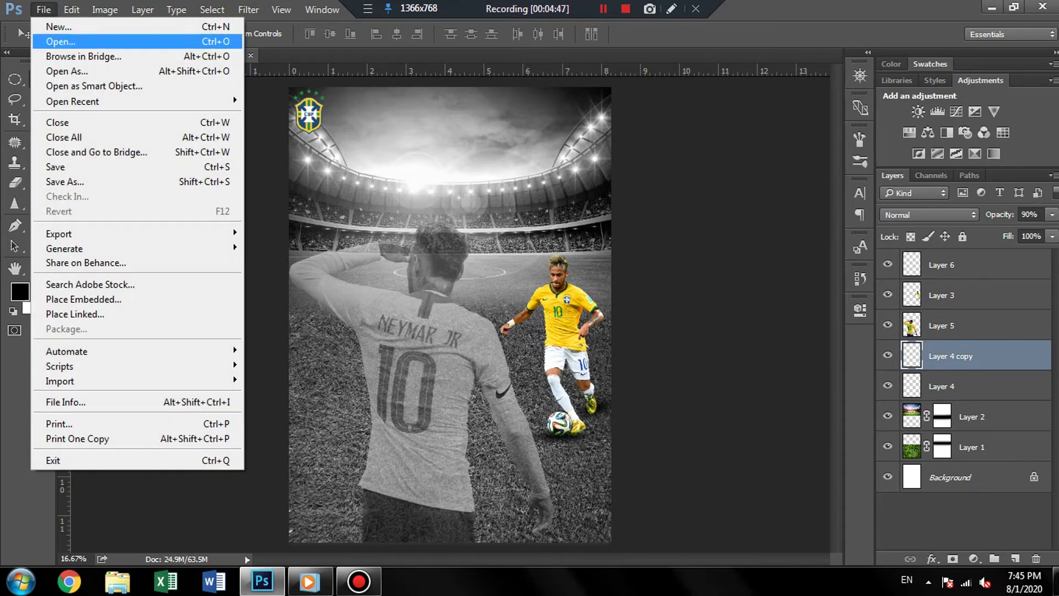
left_click(50, 41)
left_click(270, 290)
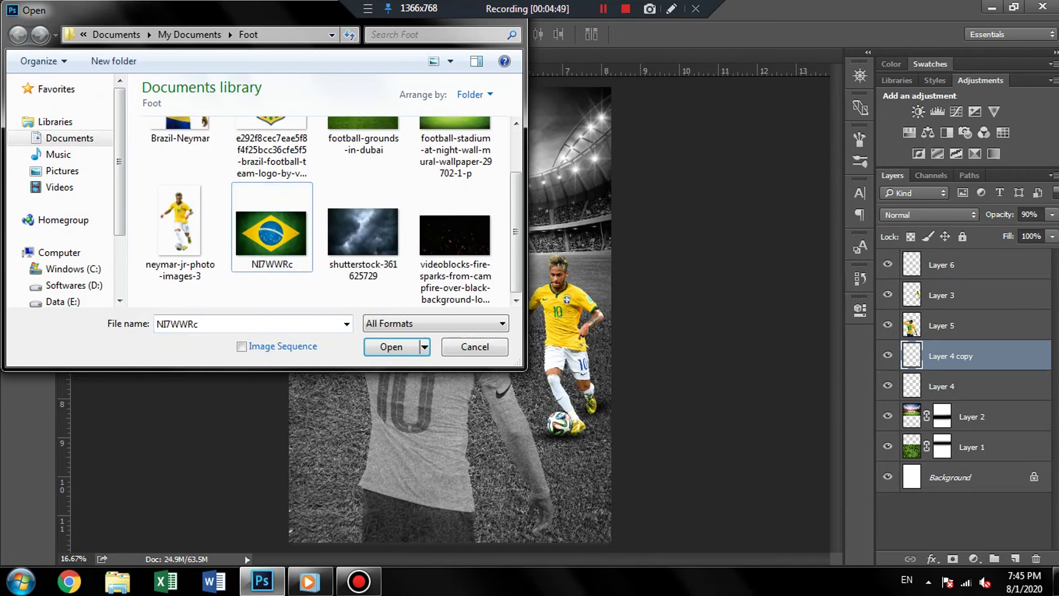
key("Return")
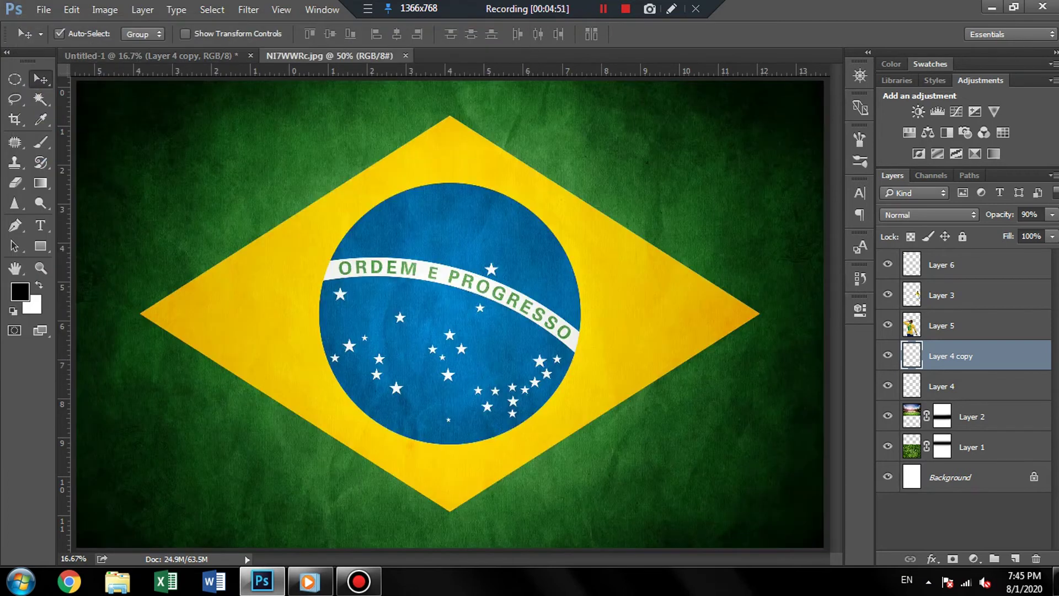
key("ctrl+BackSpace")
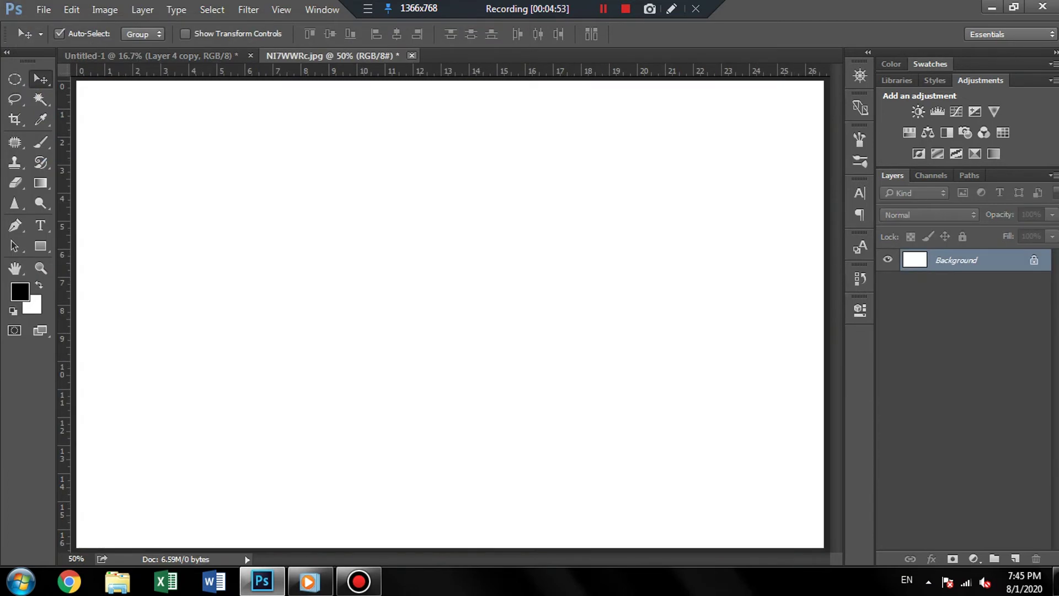
key("ctrl+w")
left_click(535, 230)
key("ctrl+v")
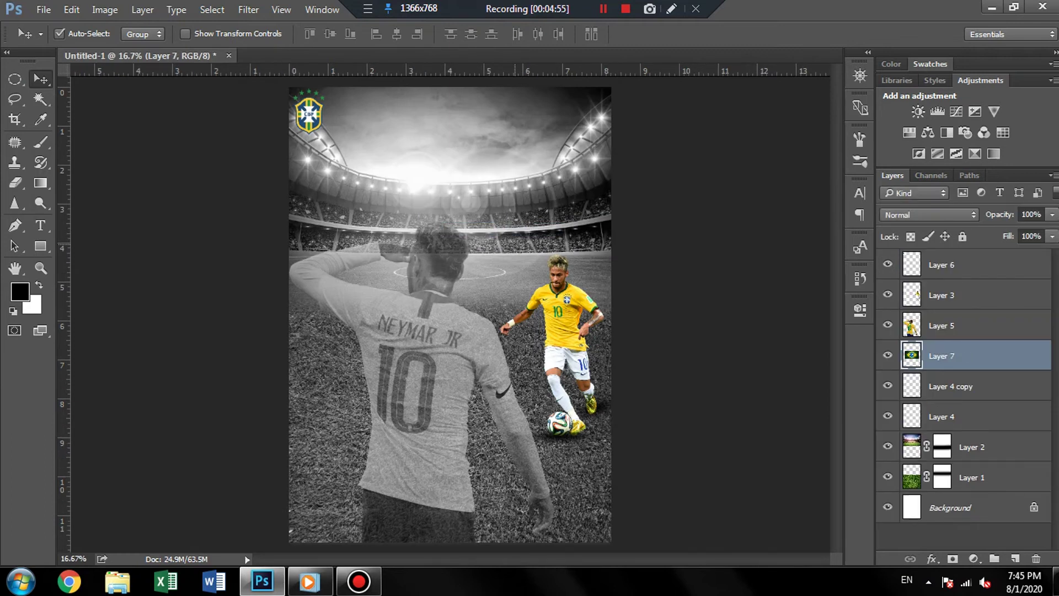
Step: Rotate the flag 90° clockwise and enlarge it to cover the whole poster
key("ctrl+t")
right_click(503, 263)
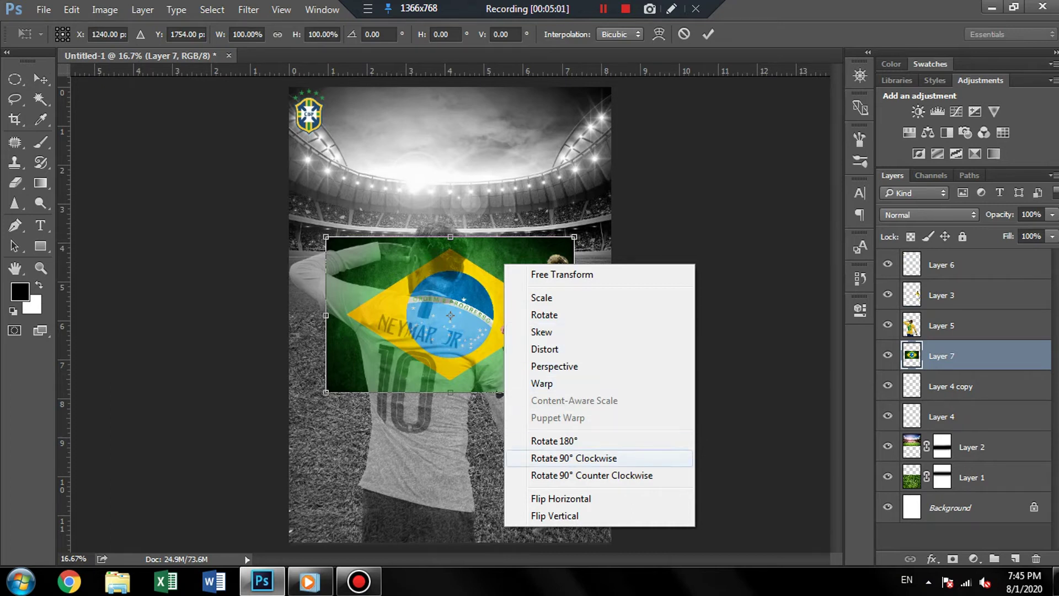
left_click(574, 457)
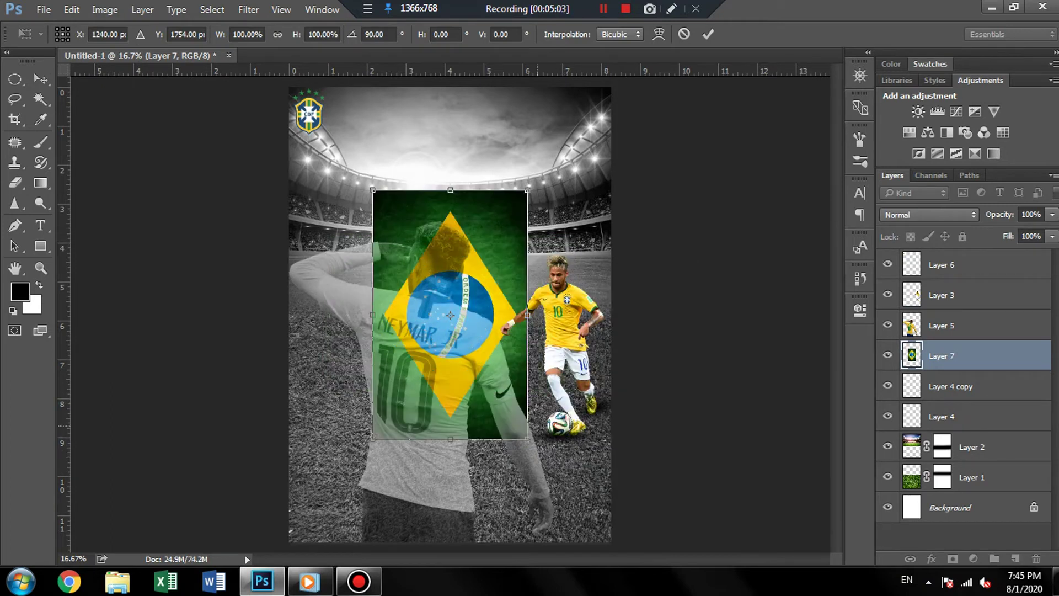
left_click_drag(526, 438, 606, 561)
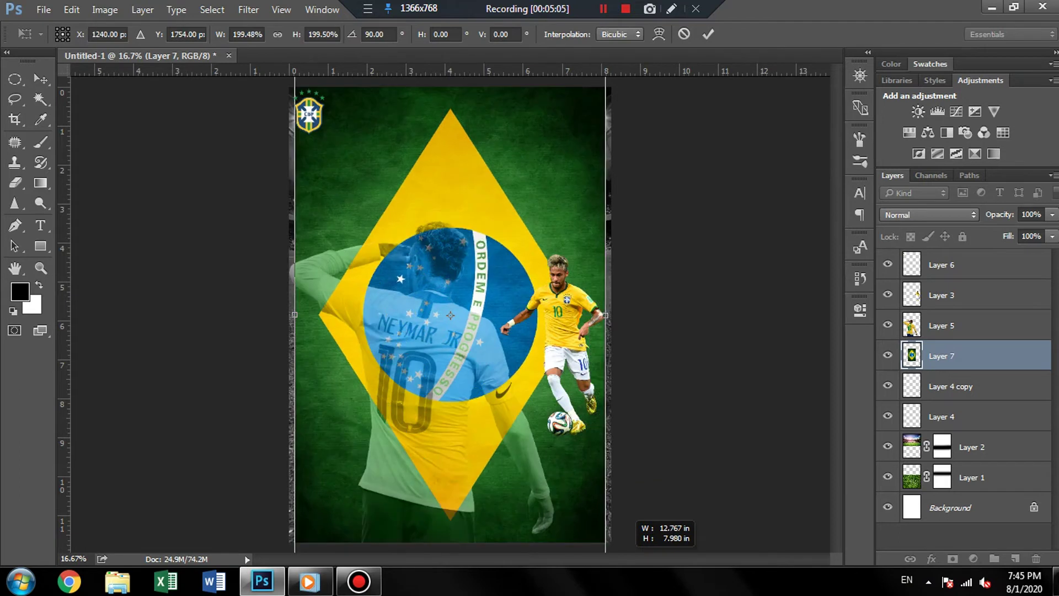
left_click_drag(626, 513, 639, 523)
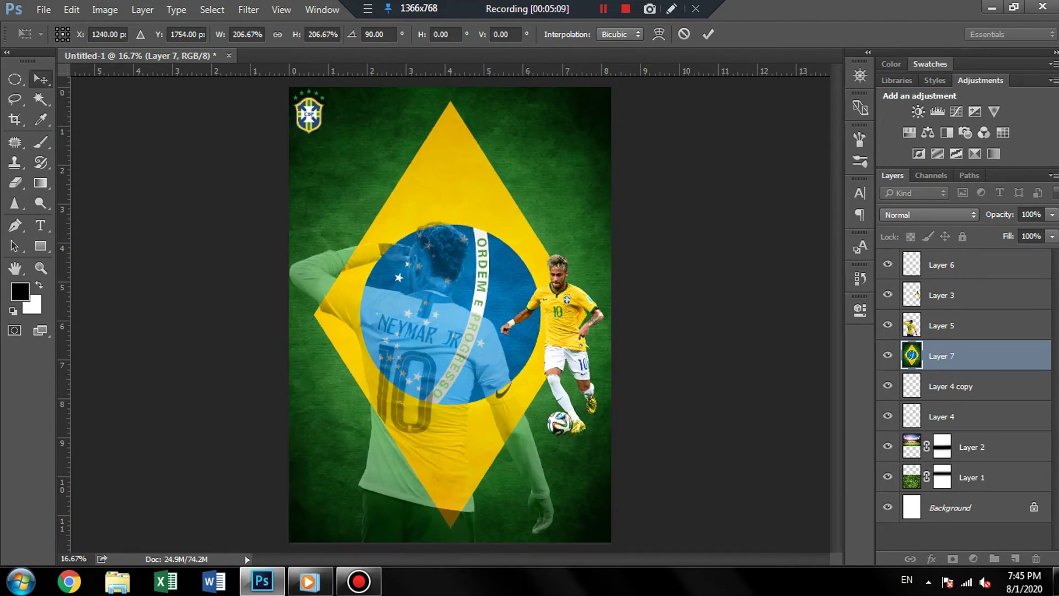
key("Return")
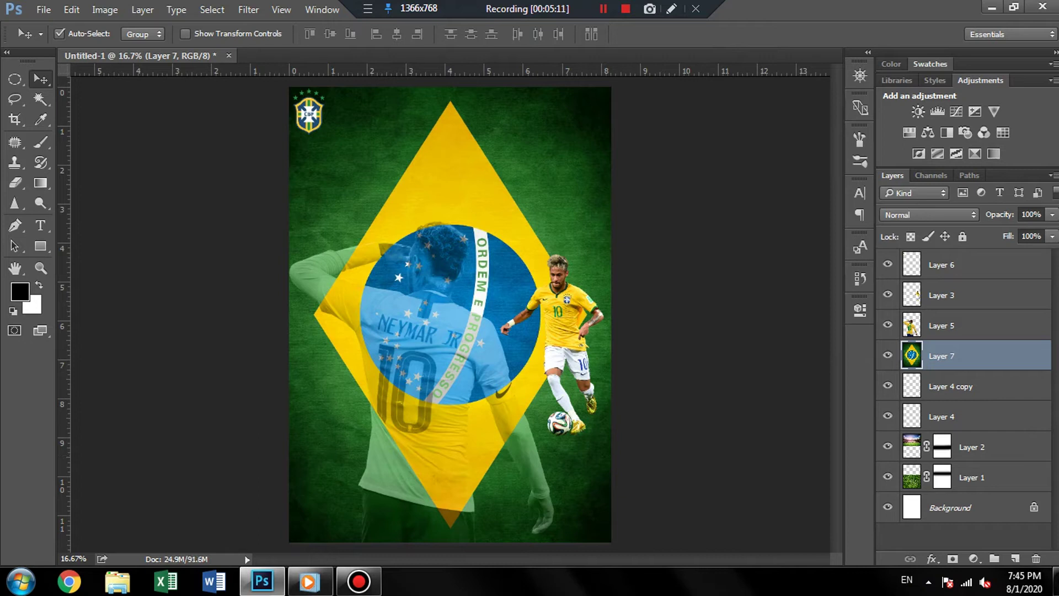
Step: Try several blend modes, settle the flag on Soft Light, and load the large Neymar figure's selection
left_click(929, 215)
left_click(928, 235)
key("Down")
key("Down")
key("Down")
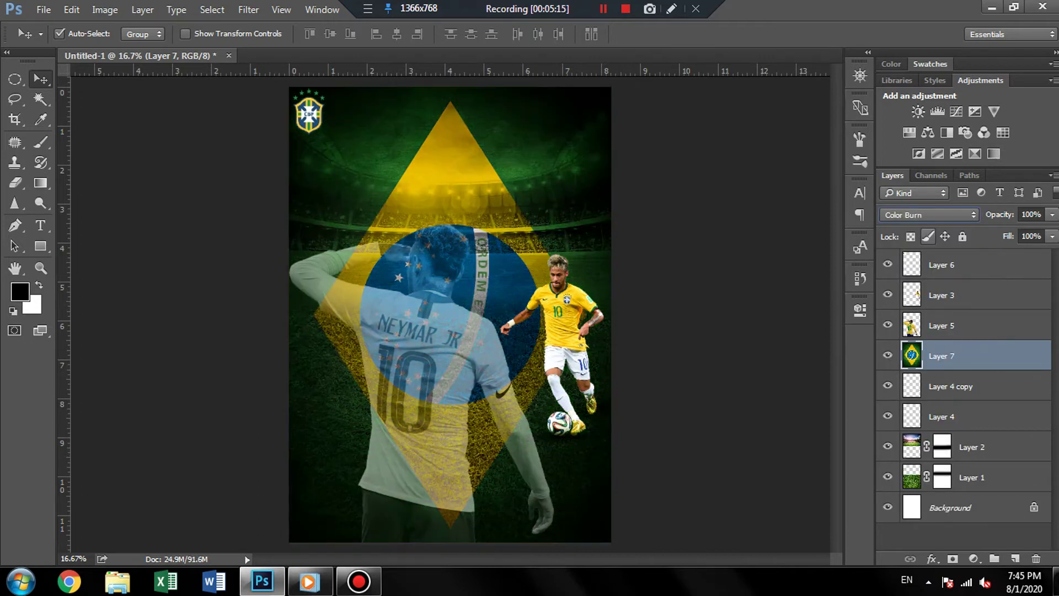
key("Down")
key("Down")
key("Down")
key("Down")
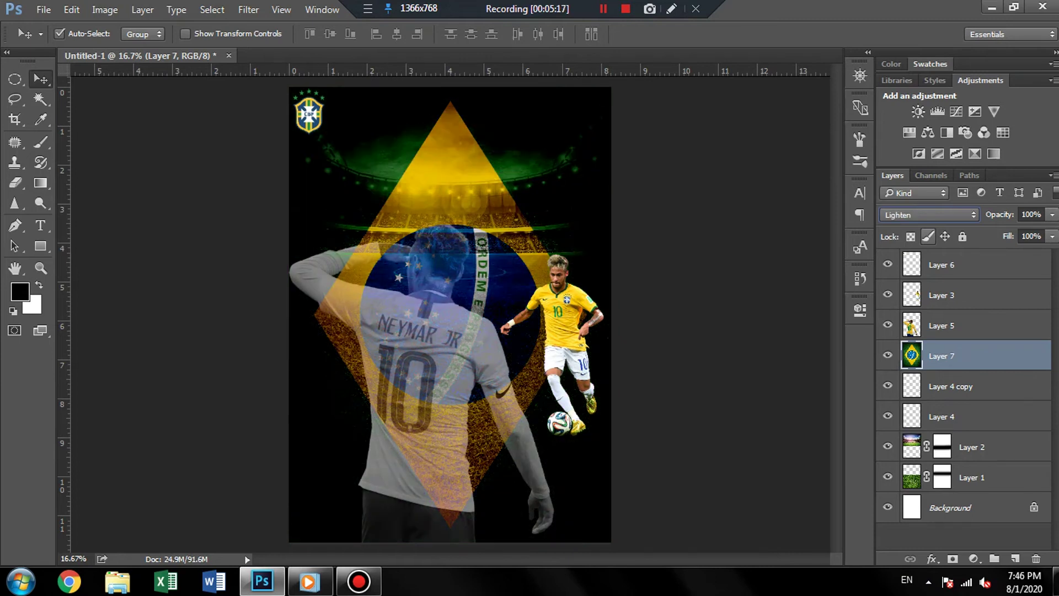
key("Down")
key("Down")
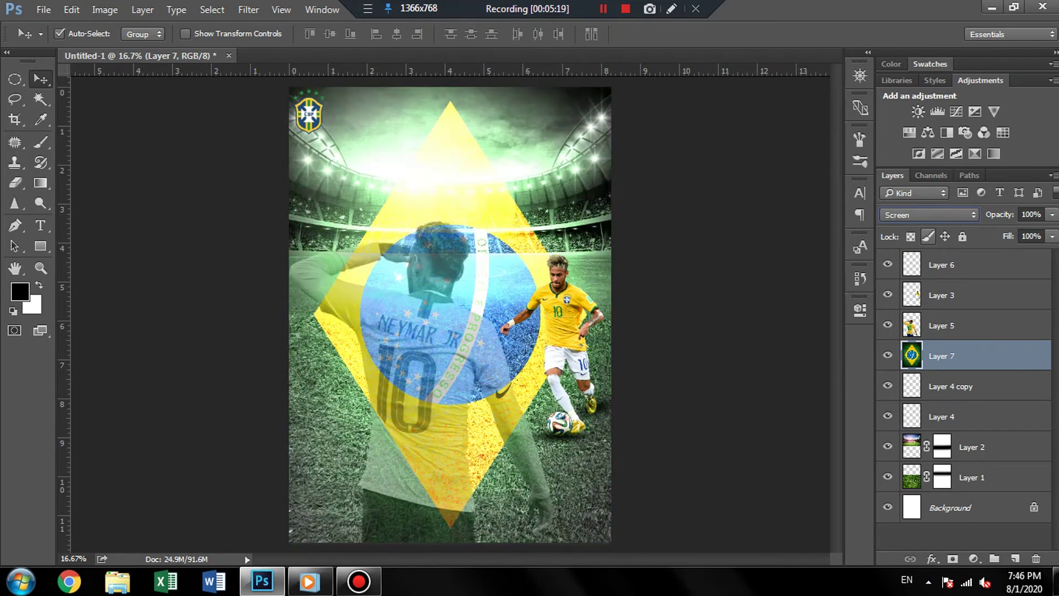
key("Up")
key("Down")
key("Down")
key("Down")
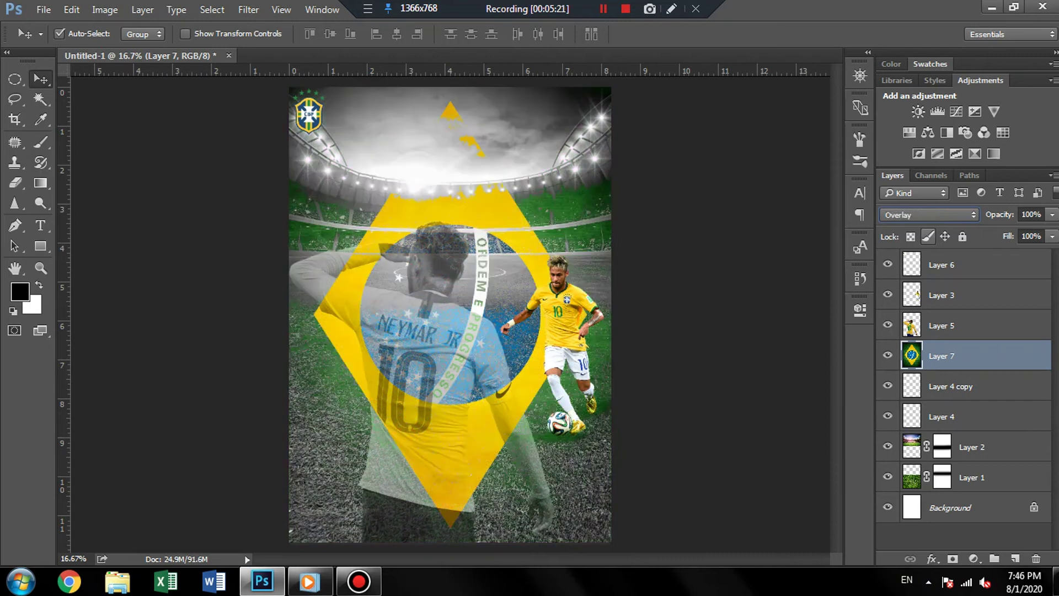
key("Down")
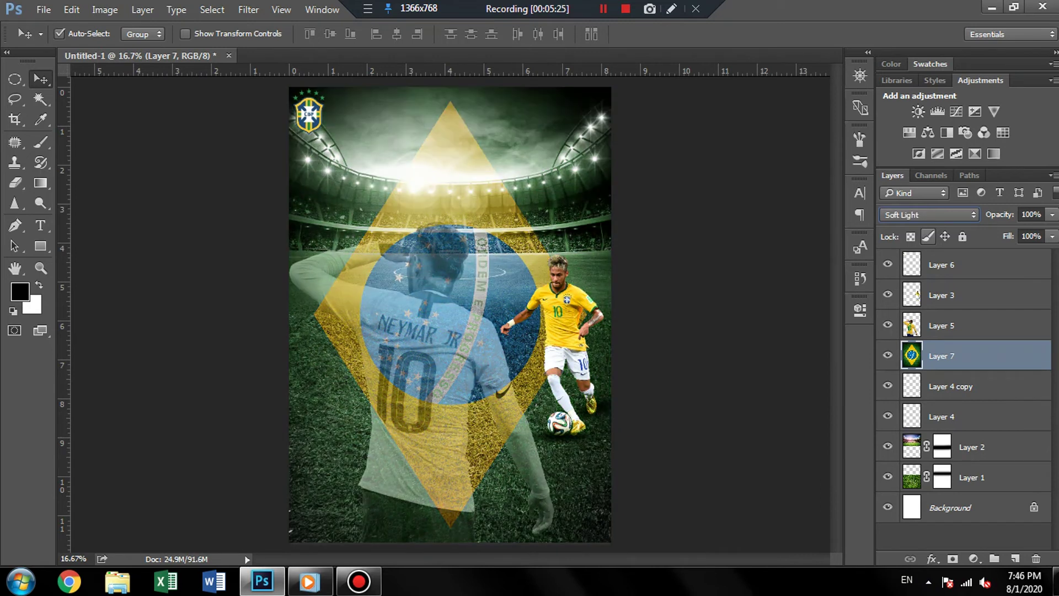
key("Down")
key("Up")
left_click(912, 386, "ctrl")
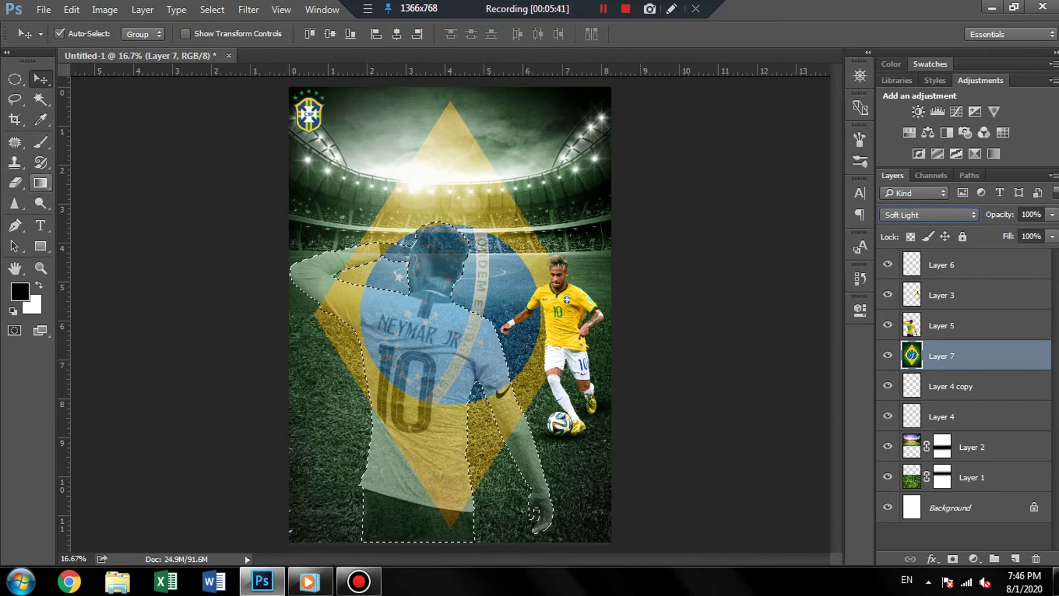
Step: Erase the flag layer over the selected figure's arms, shirt and torso, then deselect
left_click(15, 182)
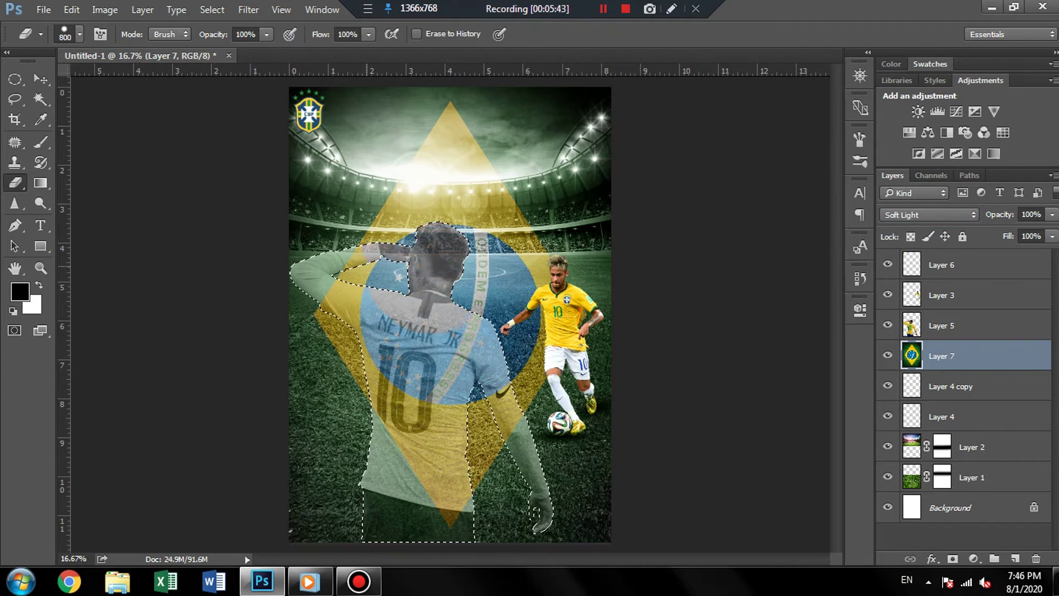
left_click_drag(320, 276, 353, 271)
left_click_drag(469, 331, 414, 513)
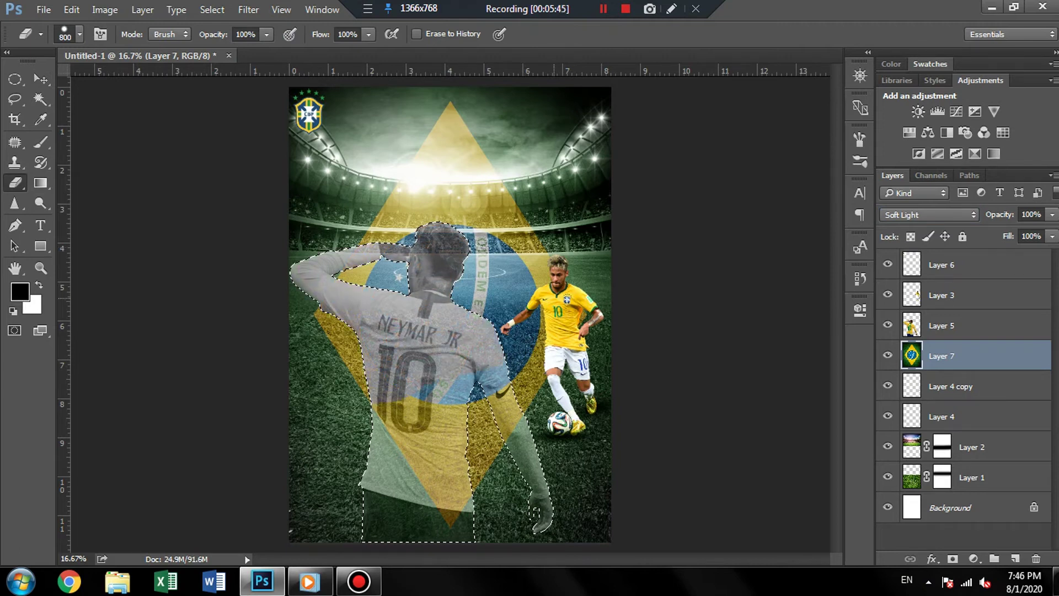
left_click_drag(441, 414, 458, 513)
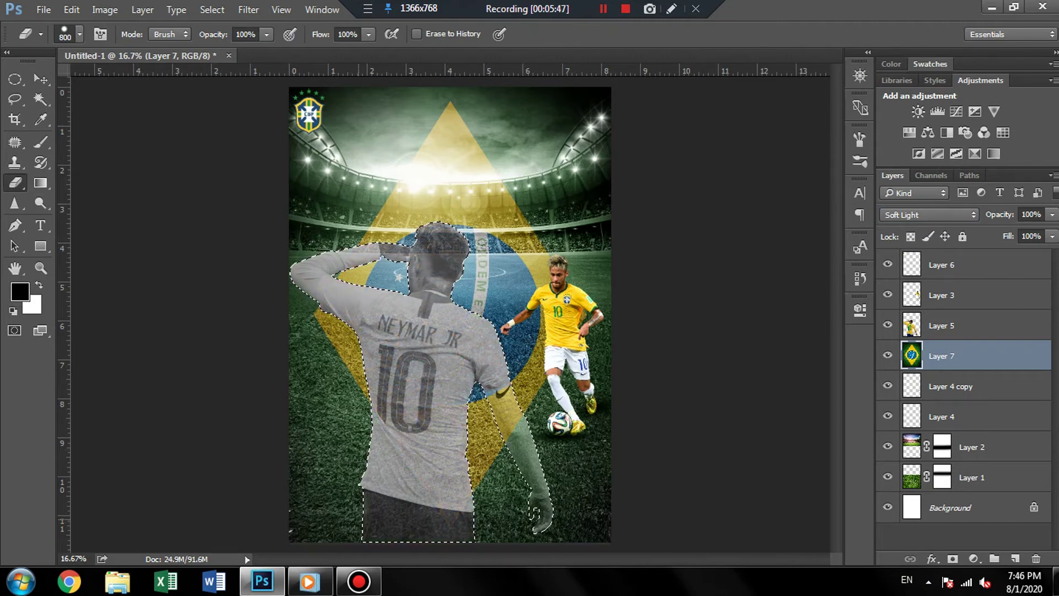
left_click_drag(496, 397, 536, 507)
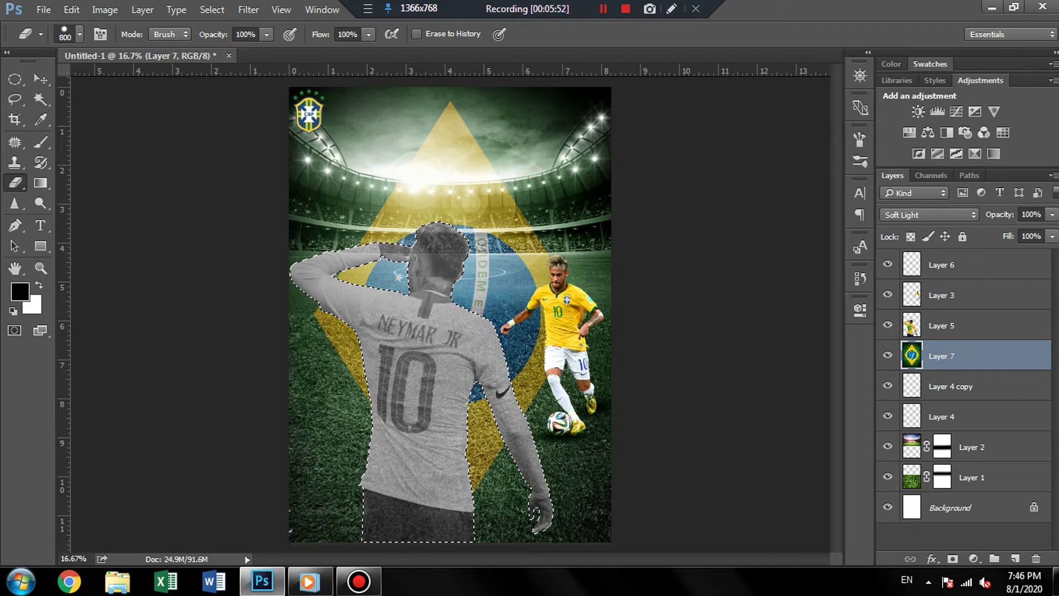
key("v")
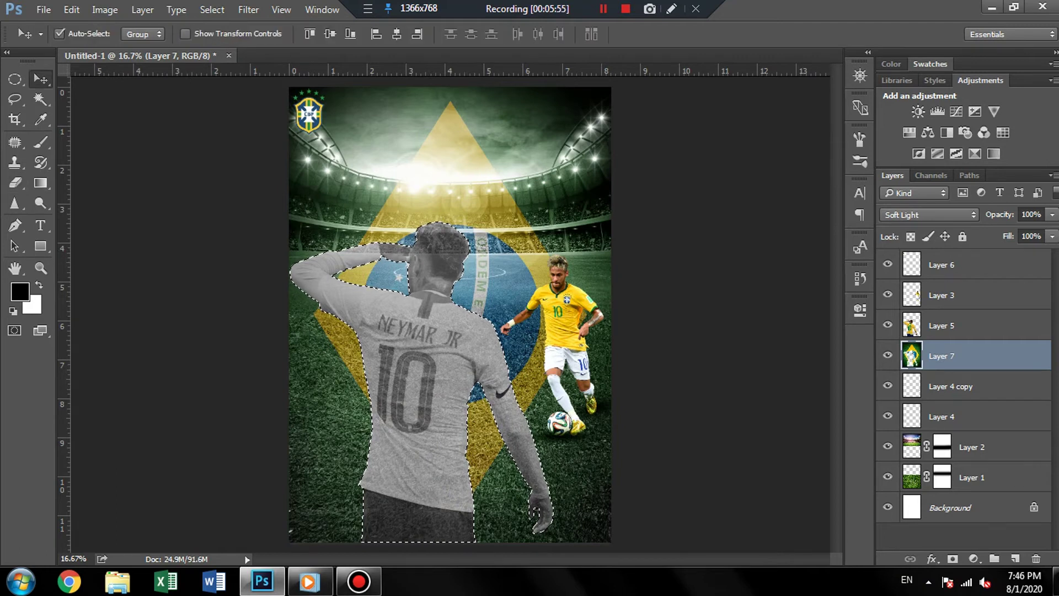
key("ctrl+d")
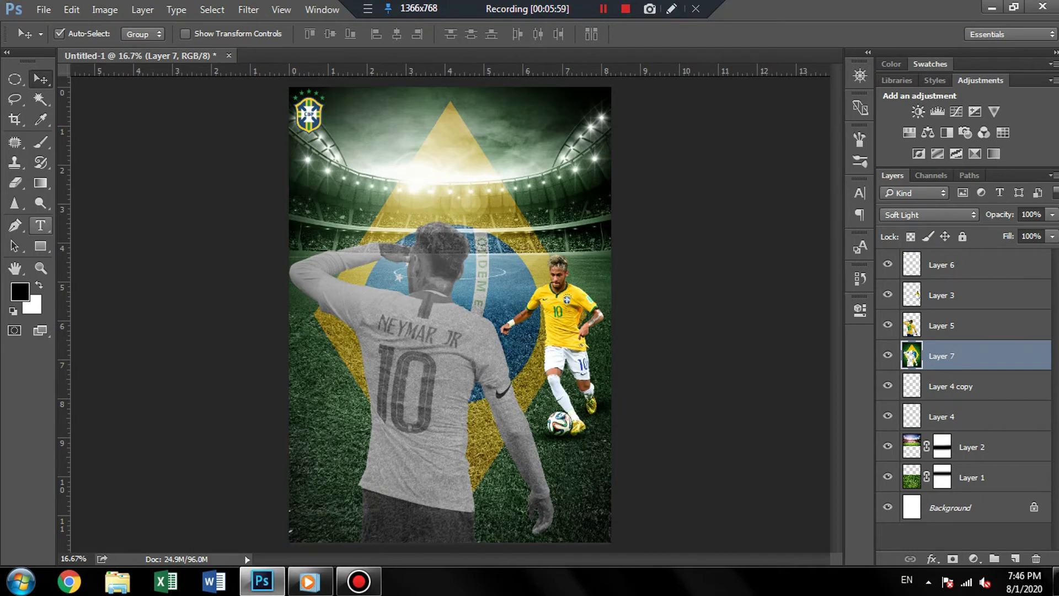
Step: Set the font to JACKPORT REGULAR NCV and type NEYMAR on the poster
left_click(41, 225)
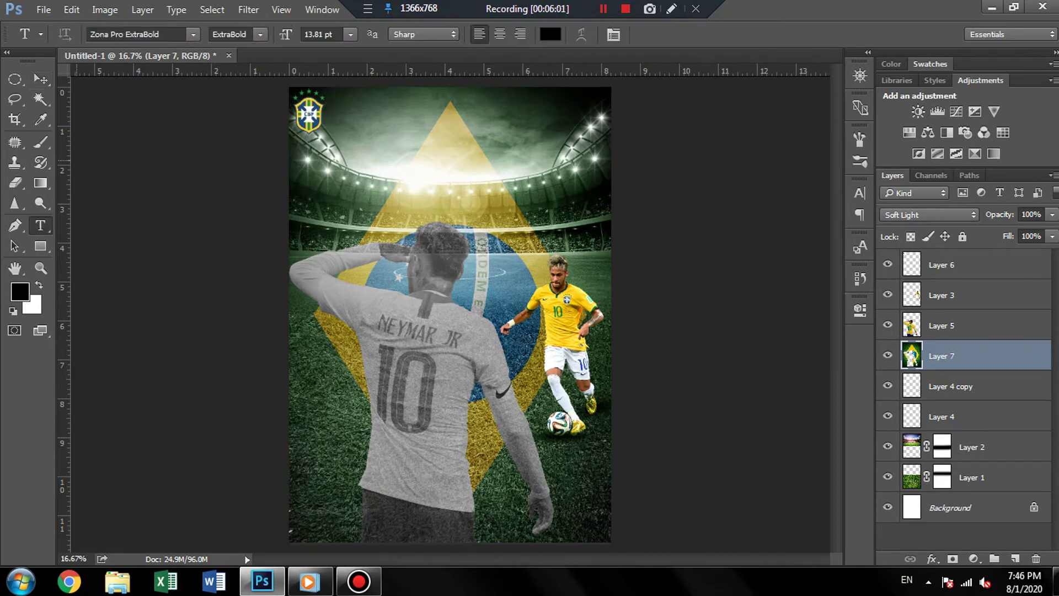
left_click(135, 34)
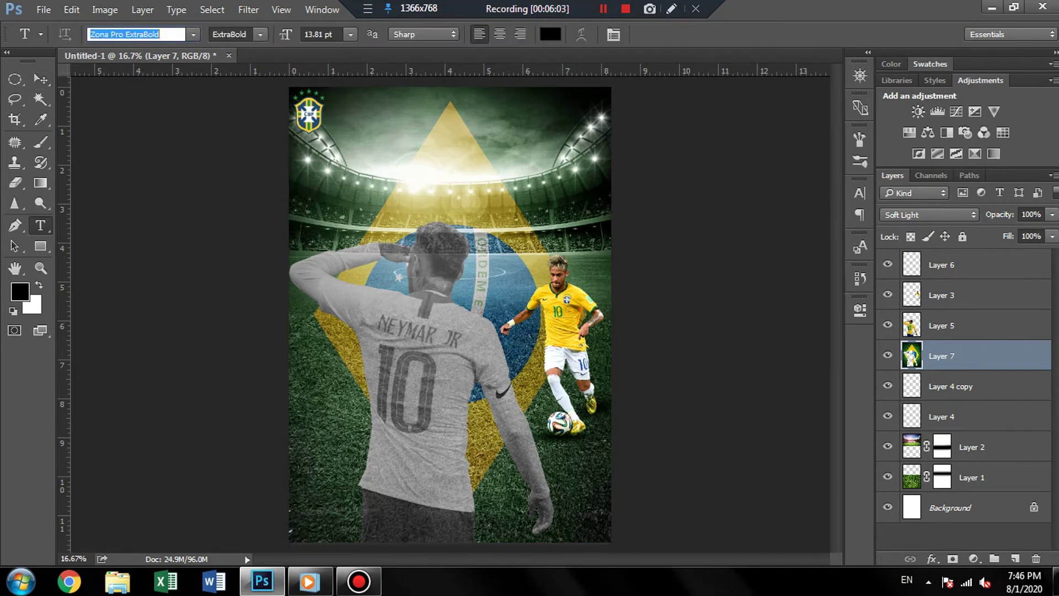
type("jack")
key("Down")
key("Down")
key("Down")
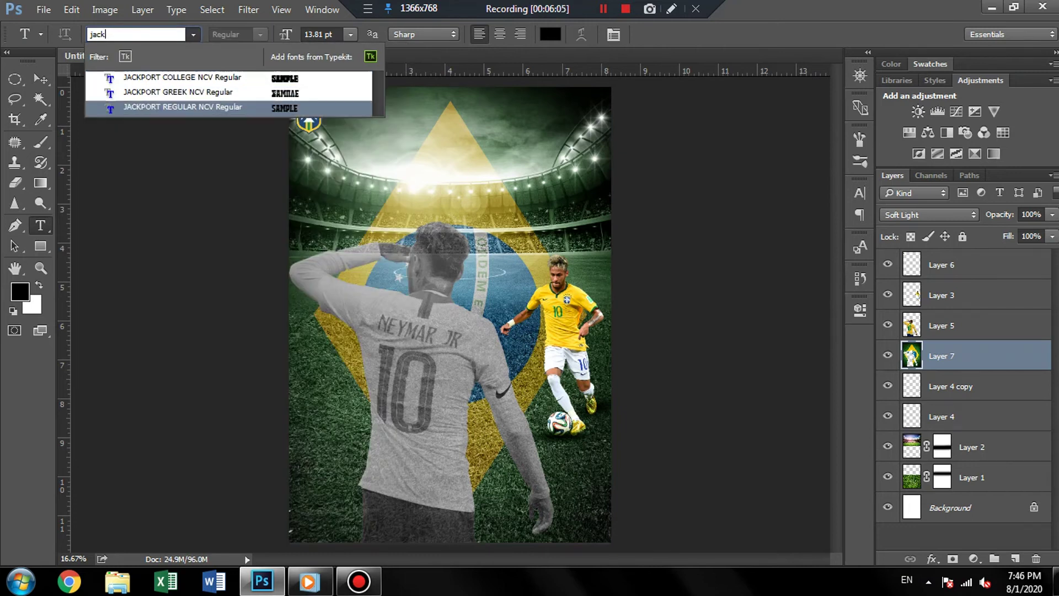
key("Return")
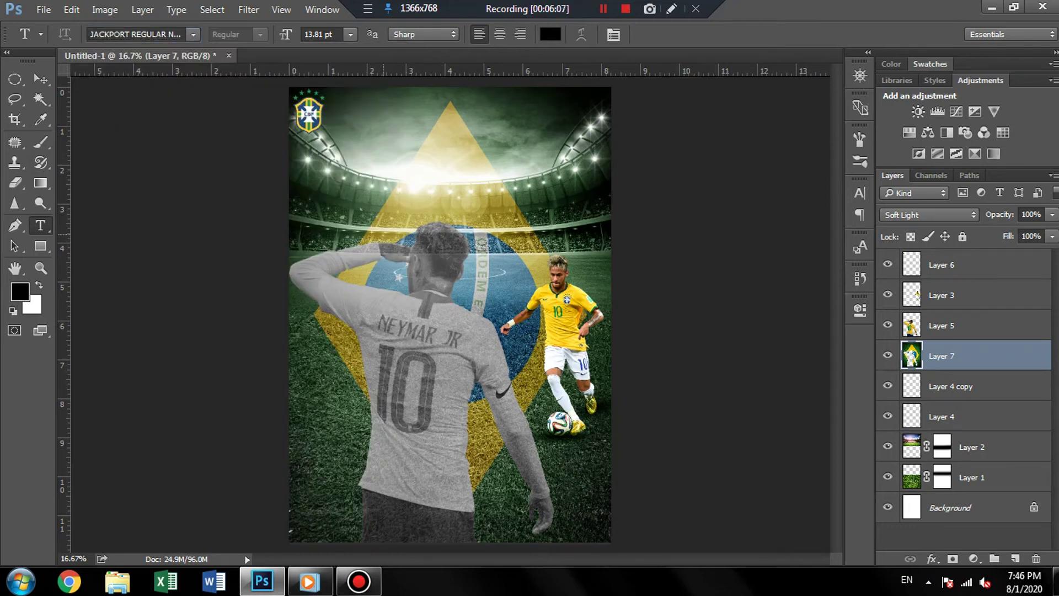
left_click(384, 230)
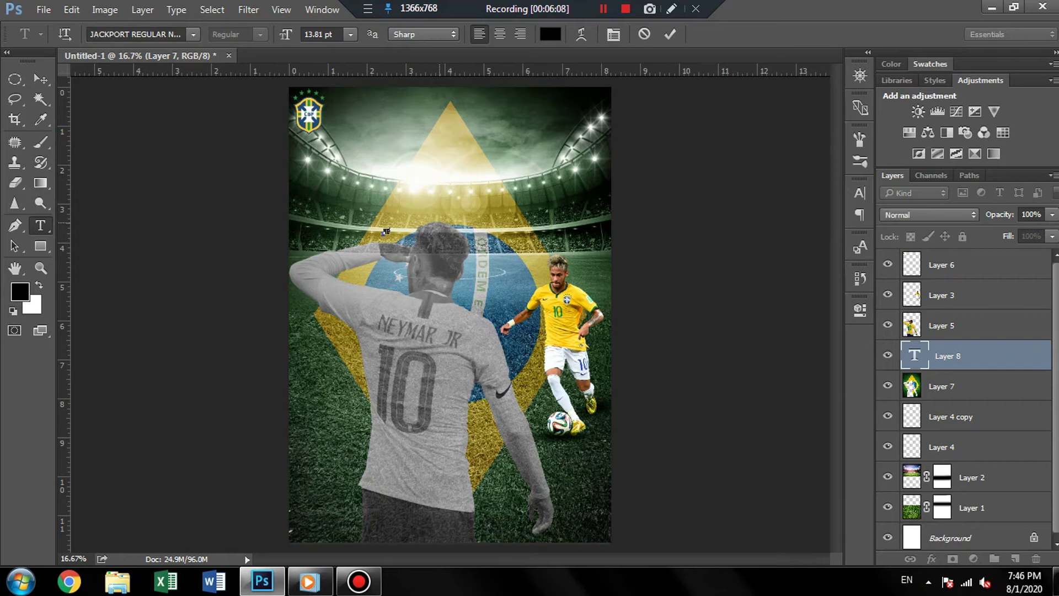
type("Y")
type("MAR")
Step: Colour the NEYMAR text yellow (fed017), make it vertical, and commit it
left_click(550, 34)
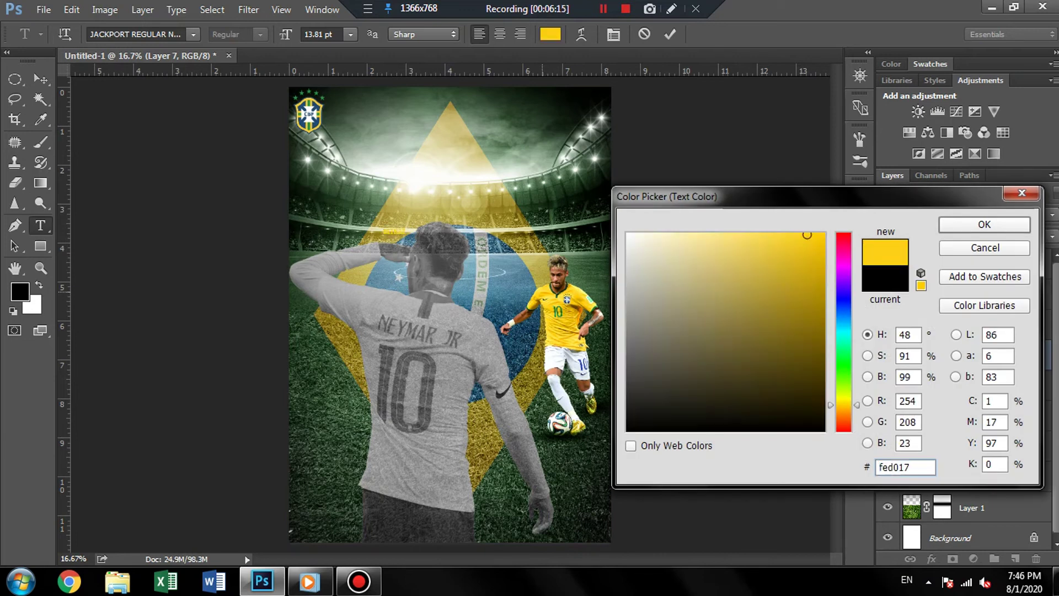
left_click(985, 224)
left_click(65, 33)
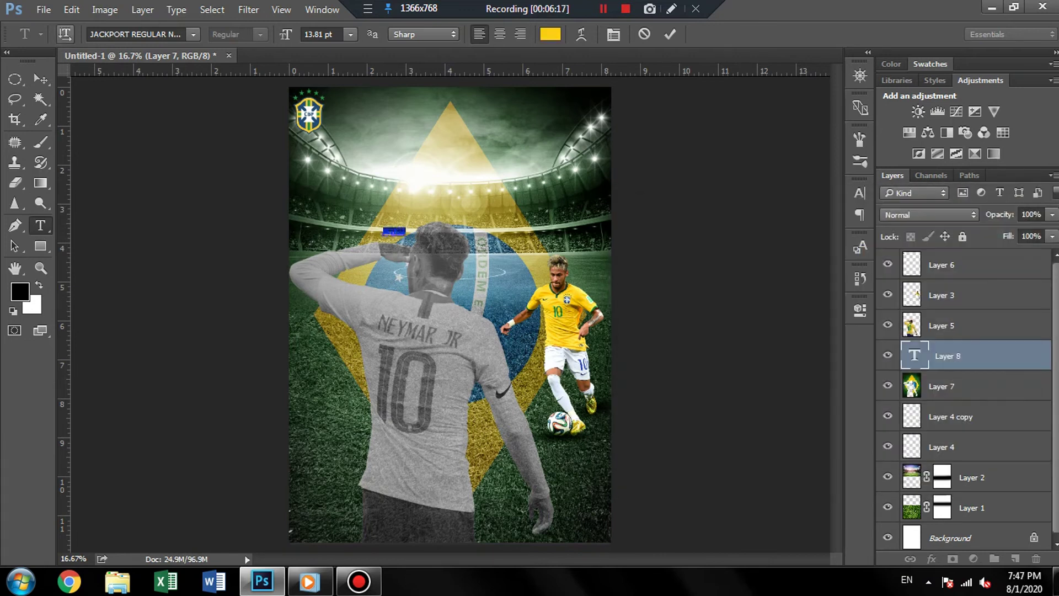
left_click(860, 193)
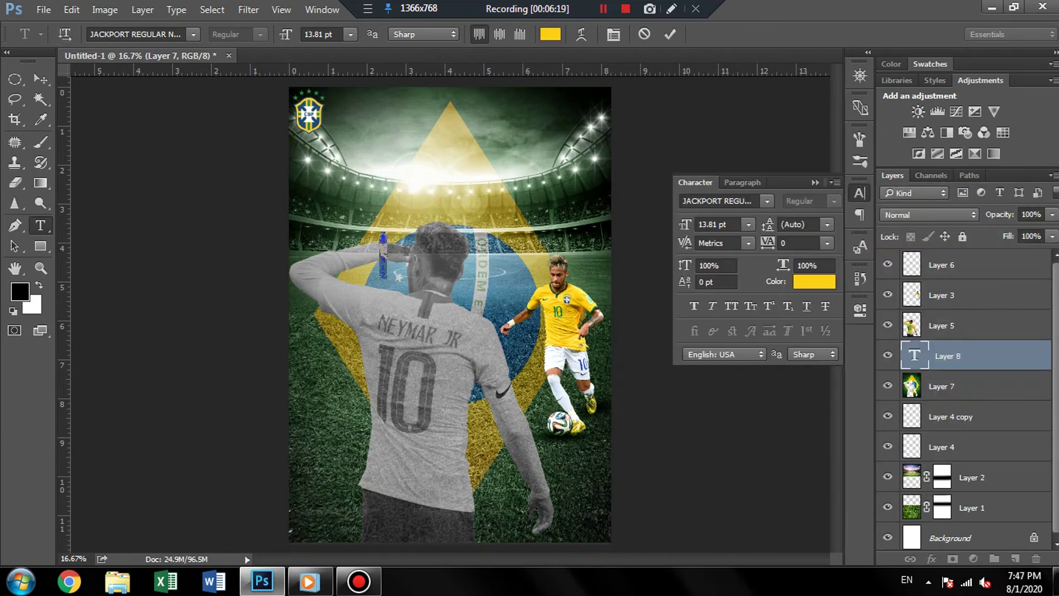
left_click(859, 192)
left_click(40, 79)
Step: Enlarge NEYMAR about 475%, move its layer to the top, and place it along the left edge
key("ctrl+t")
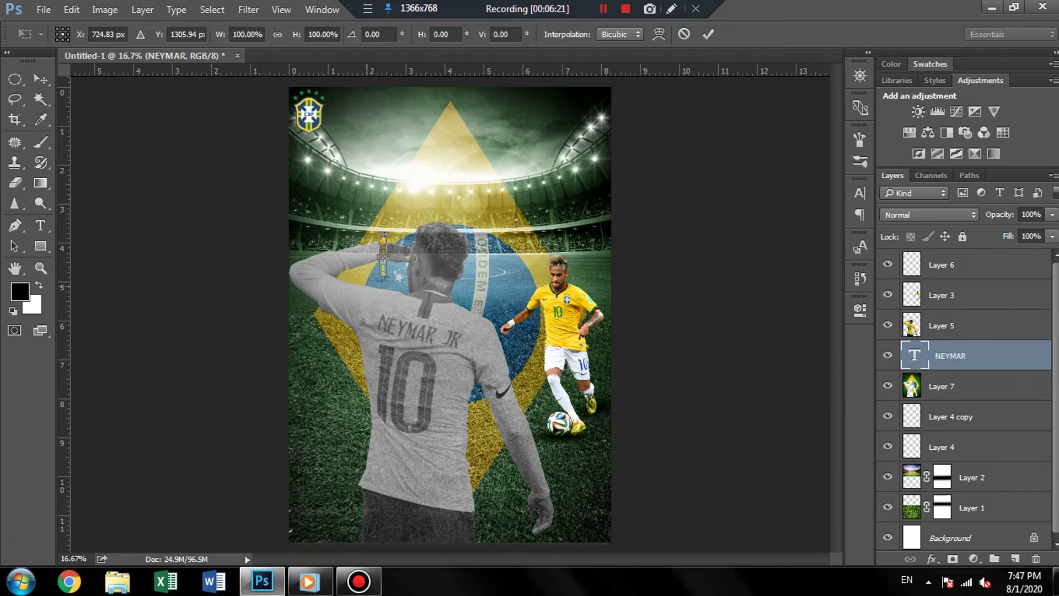
left_click_drag(389, 281, 402, 362)
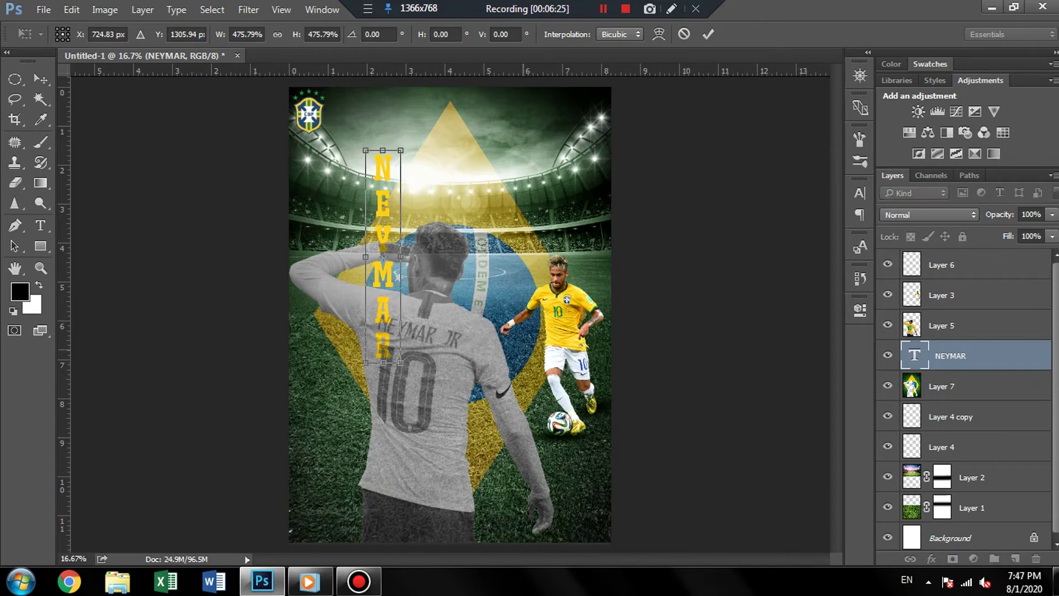
key("Return")
left_click_drag(949, 356, 949, 259)
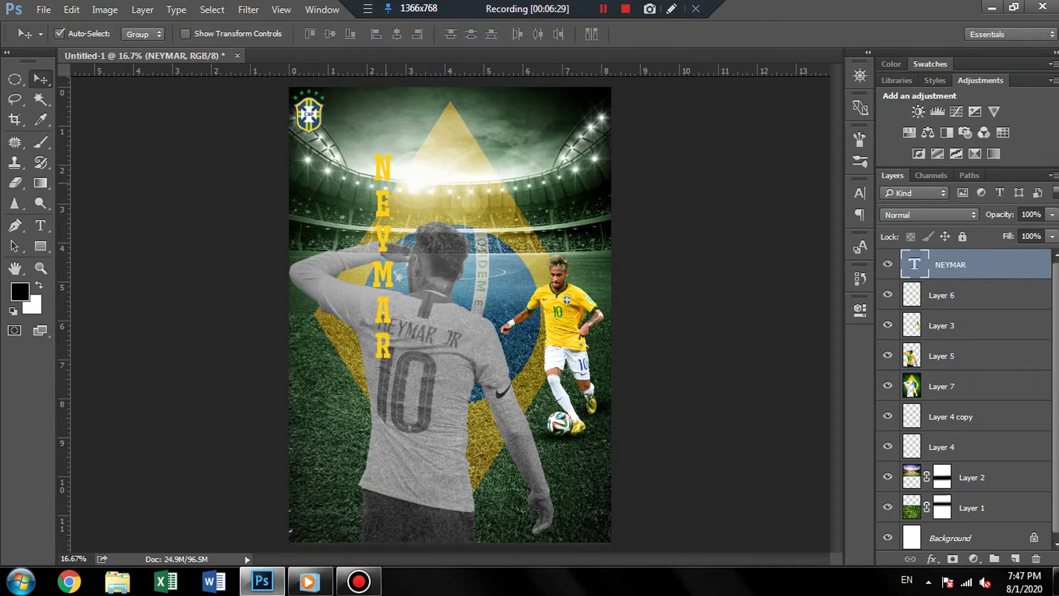
left_click_drag(382, 166, 309, 311)
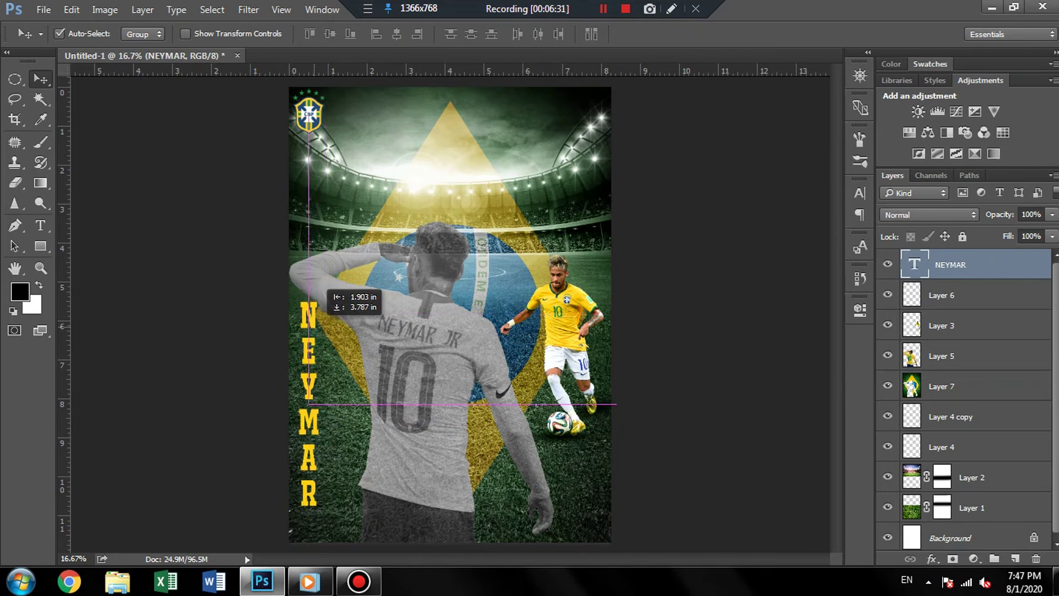
left_click_drag(309, 312, 380, 325)
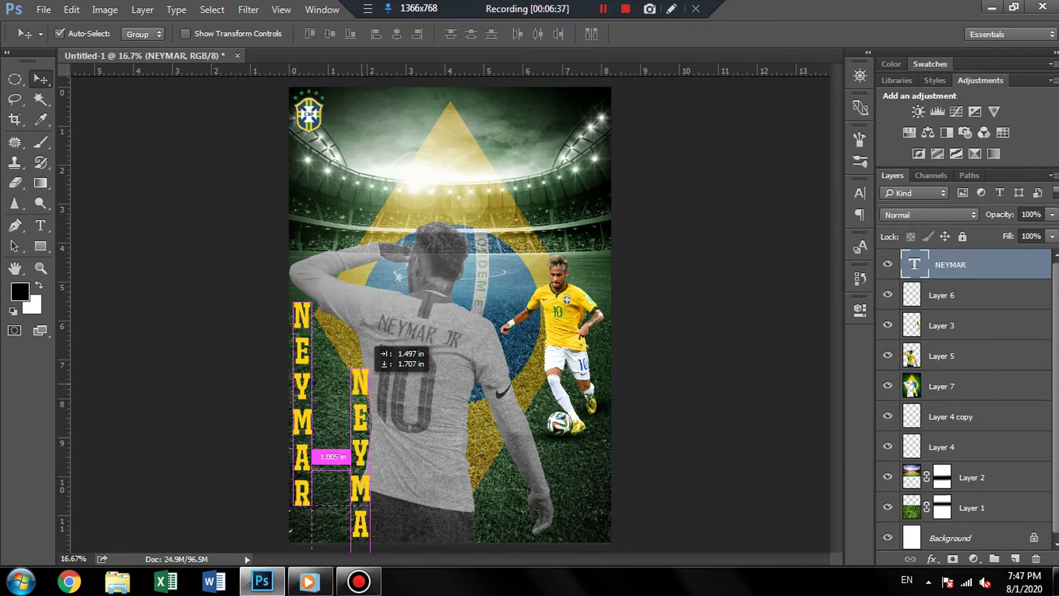
Step: Change the copied NEYMAR text to read BRAZIL
key("t")
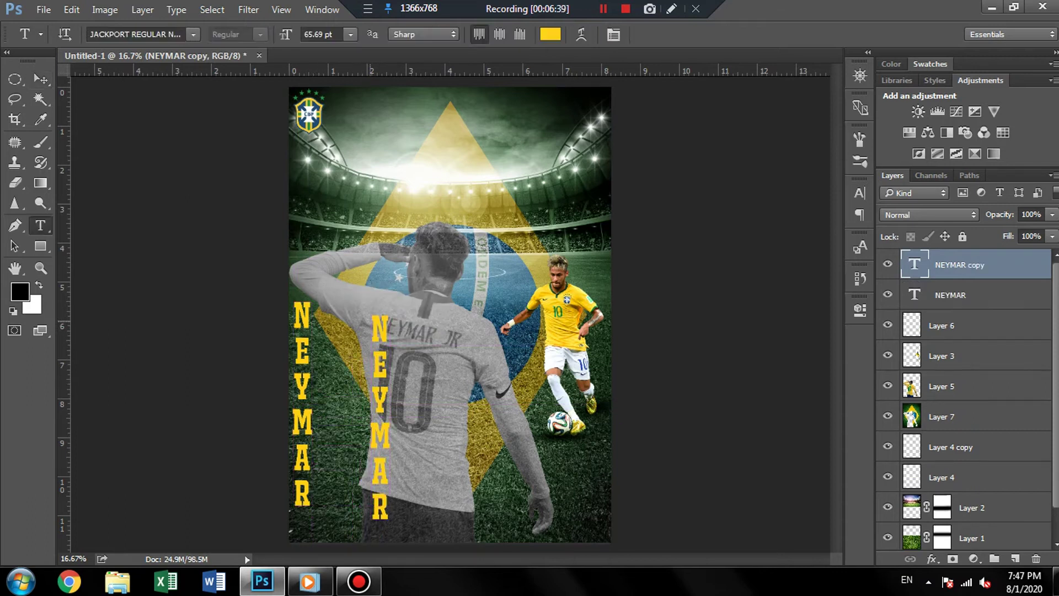
left_click(380, 414)
key("ctrl+a")
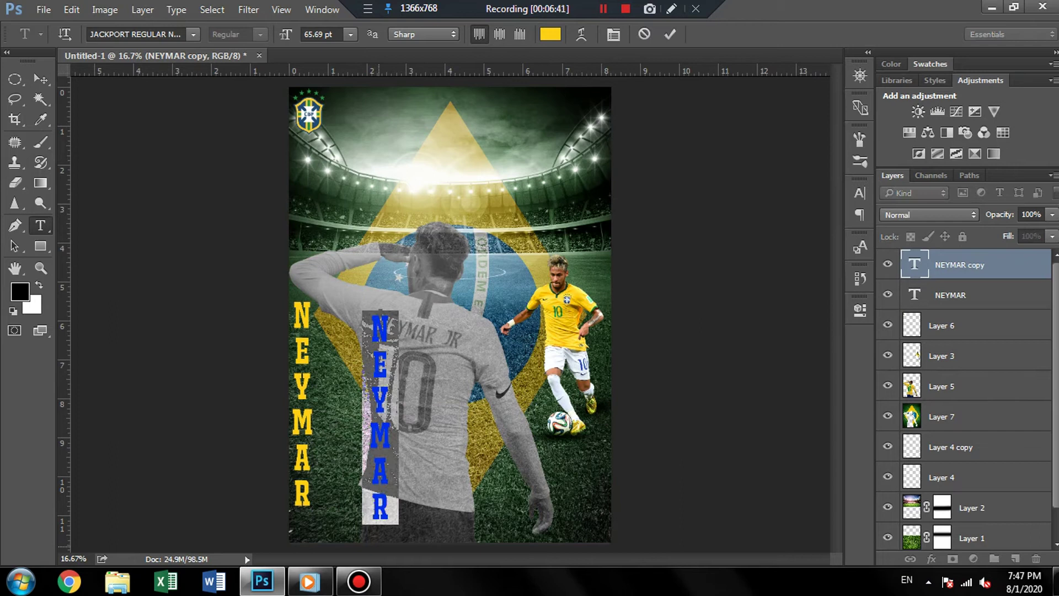
type("BRAZIL")
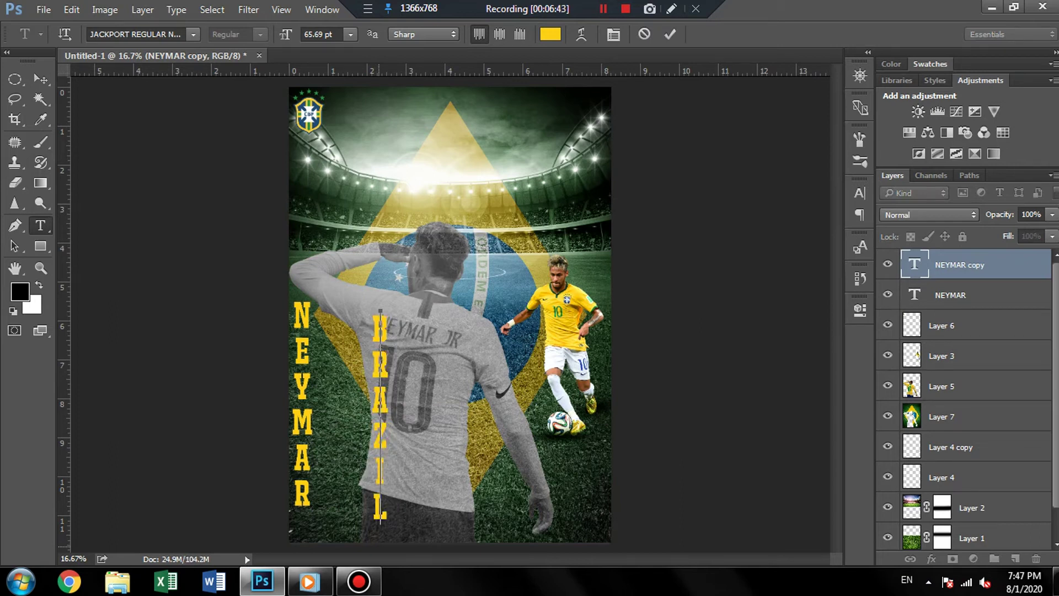
key("ctrl+Return")
key("v")
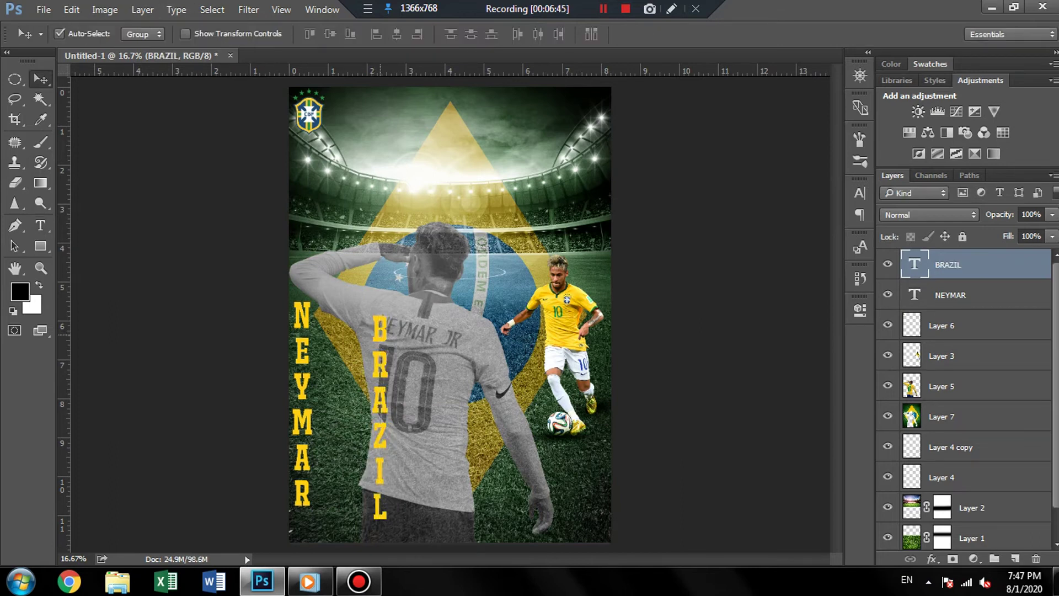
Step: Position BRAZIL along the top-right edge and place a NEYMAR duplicate beside the original
left_click_drag(381, 364, 596, 135)
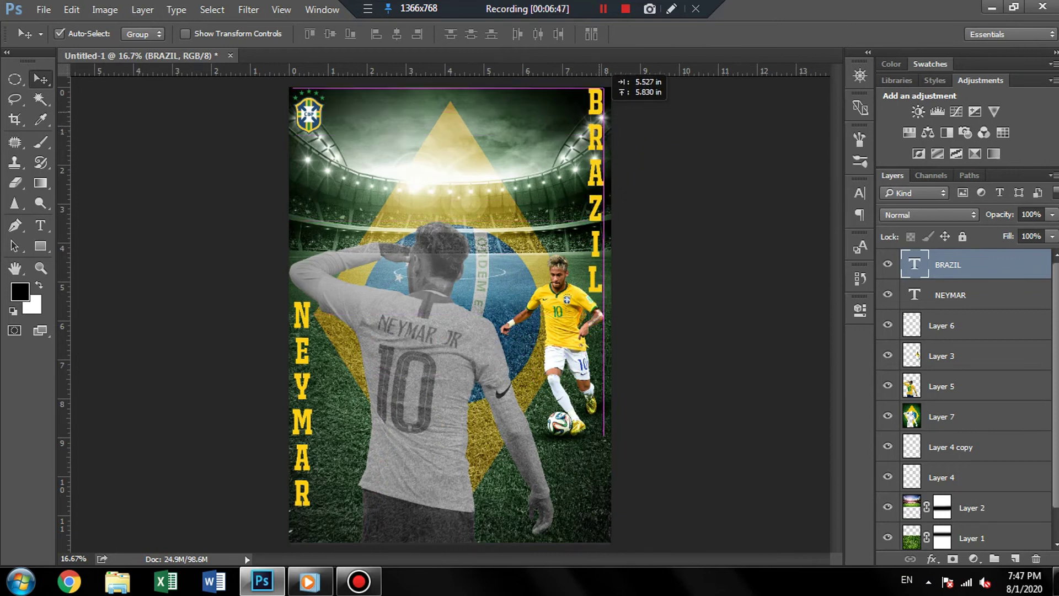
mouse_move(596, 135)
left_mouse_down()
mouse_move(596, 147)
mouse_move(596, 137)
left_mouse_up()
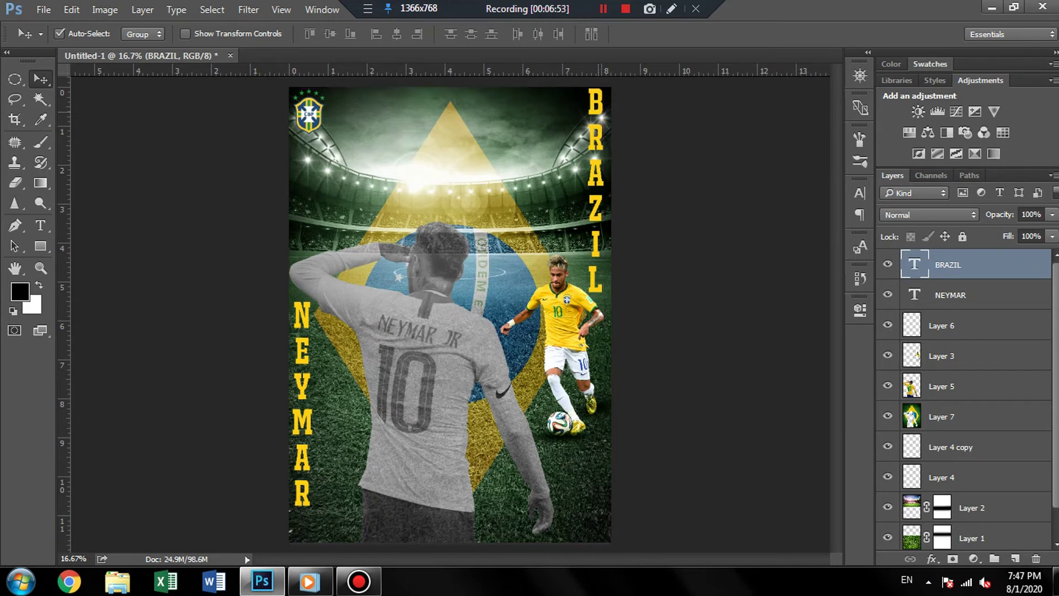
key("shift+Right")
key("shift+Right")
key("shift+Right")
key("shift+Right")
key("shift+Right")
key("shift+Right")
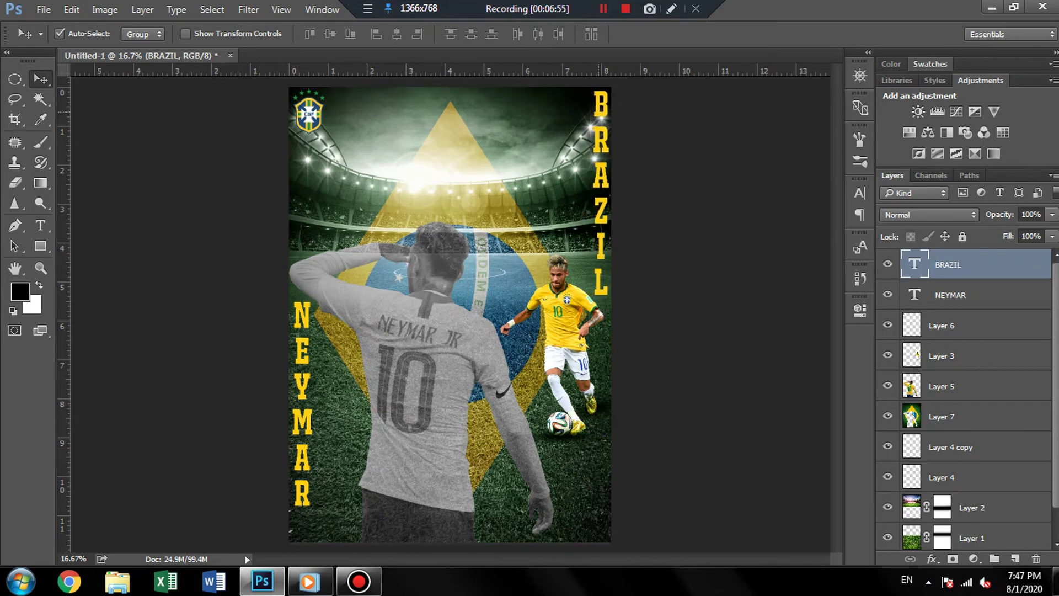
key("shift+Left")
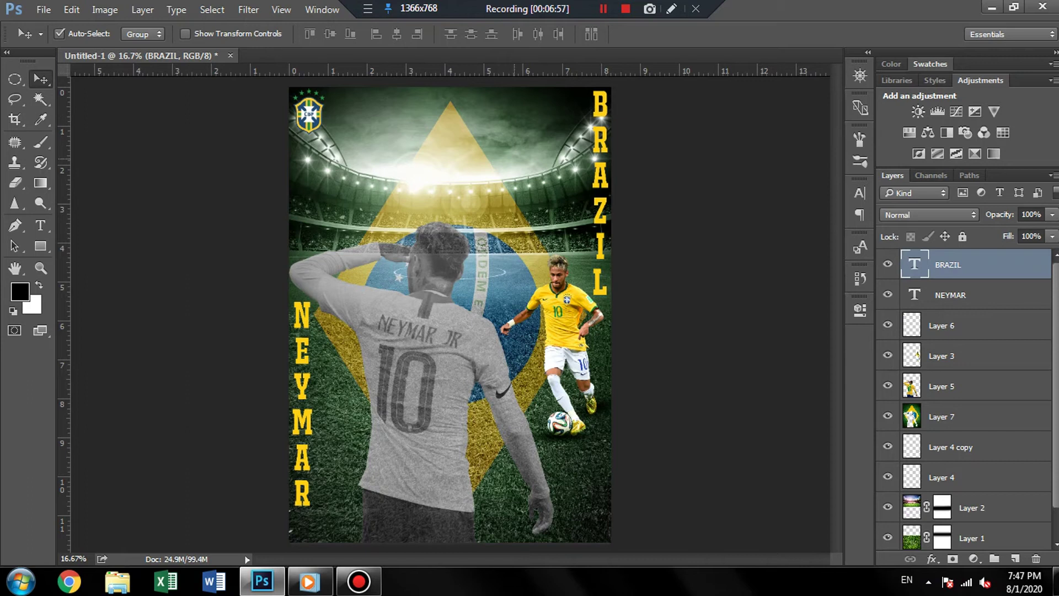
key("t")
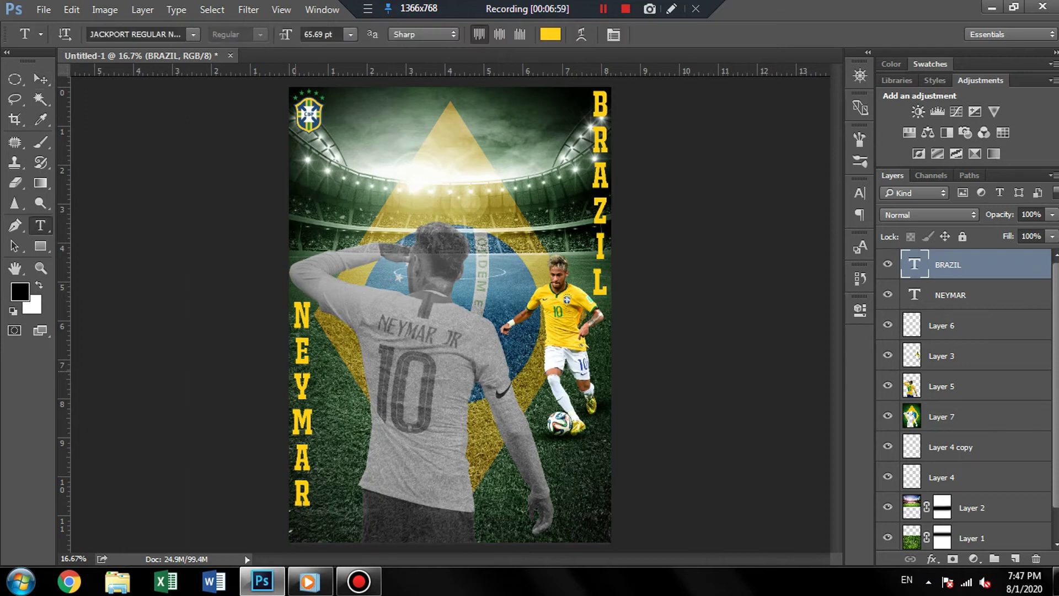
key("v")
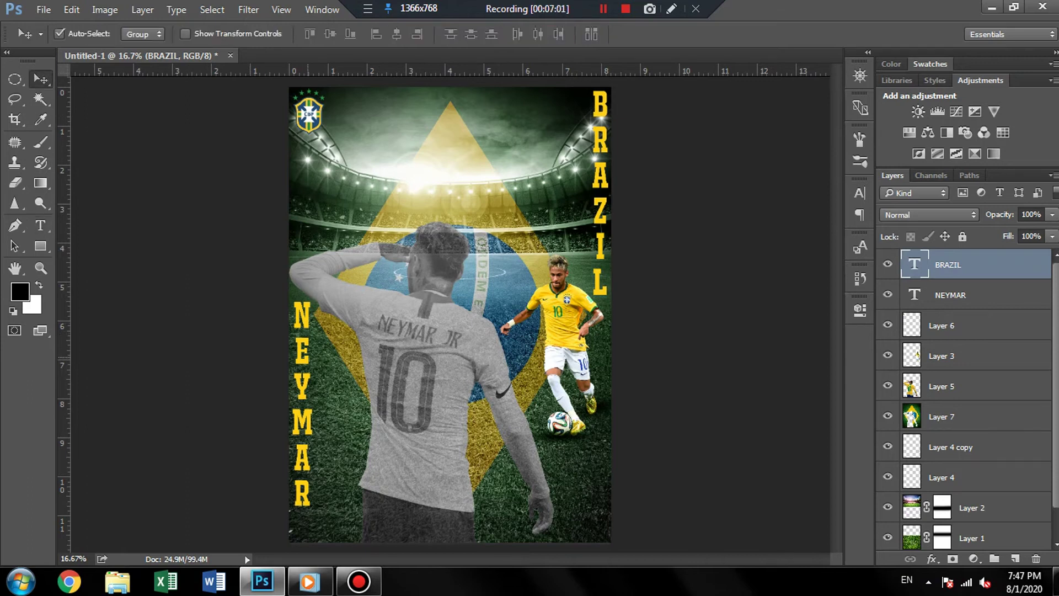
left_click_drag(303, 331, 334, 354, "alt")
Step: Retype the NEYMAR copy as JR and make it horizontal
key("t")
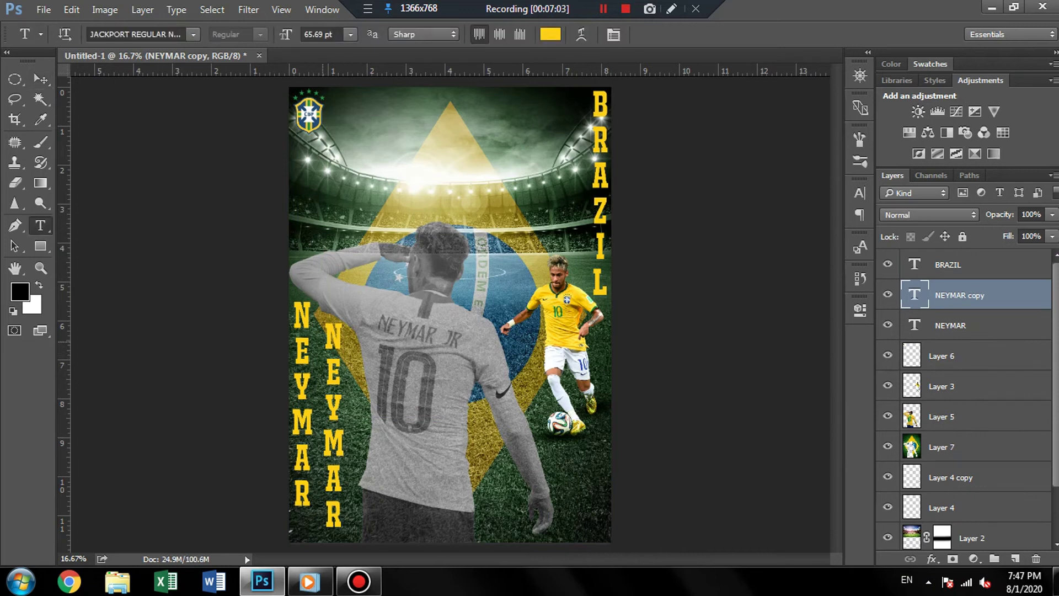
double_click(333, 389)
left_click(333, 390)
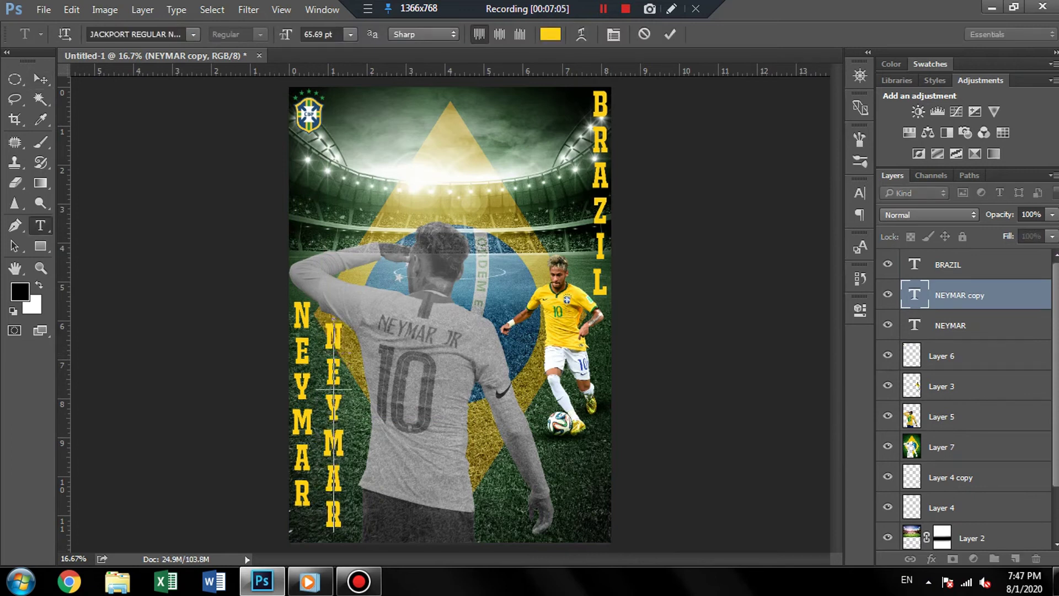
key("ctrl+a")
type("JR")
key("ctrl+a")
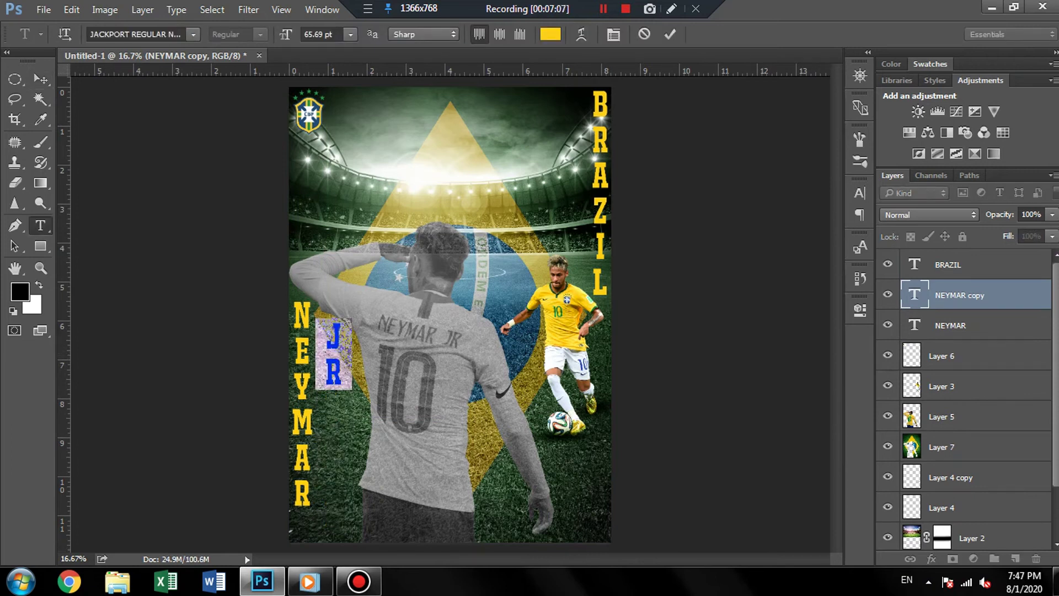
left_click(64, 35)
Step: Colour JR blue (1737b0) and move it below NEYMAR at the bottom left
left_click(550, 34)
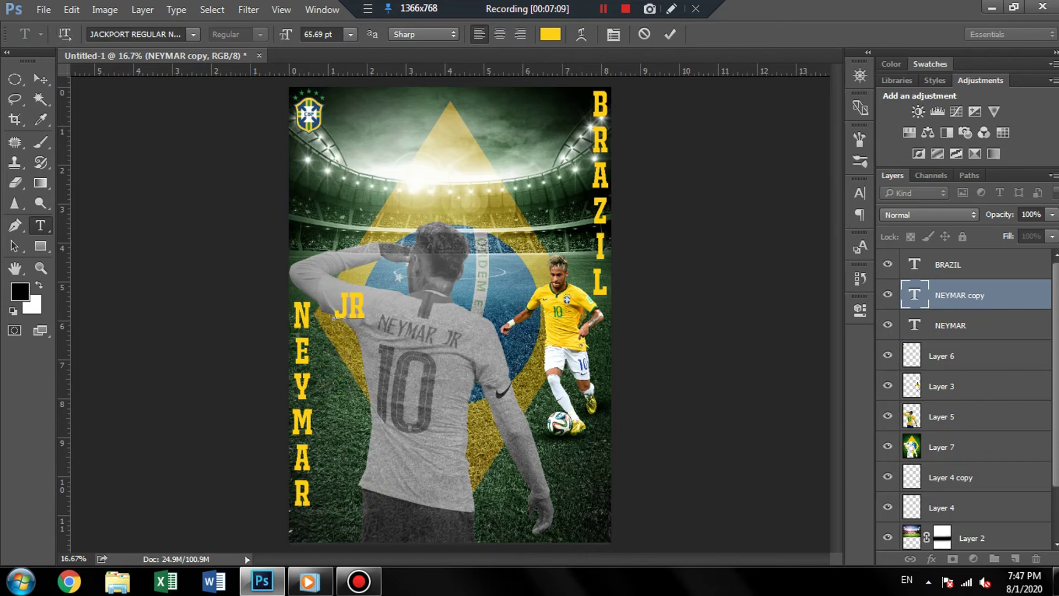
type("dde4f1")
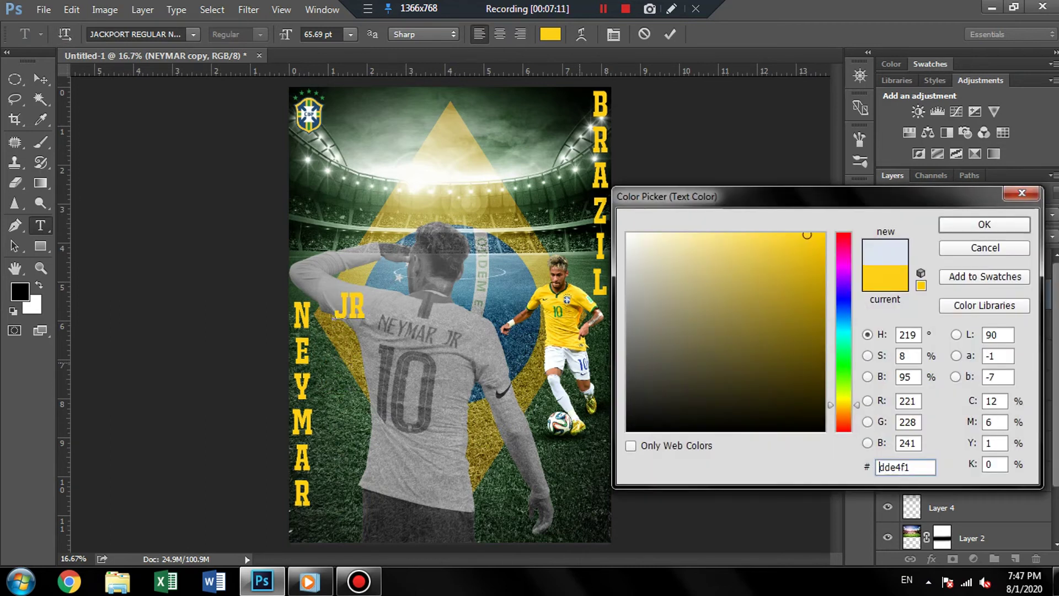
type("1737b0")
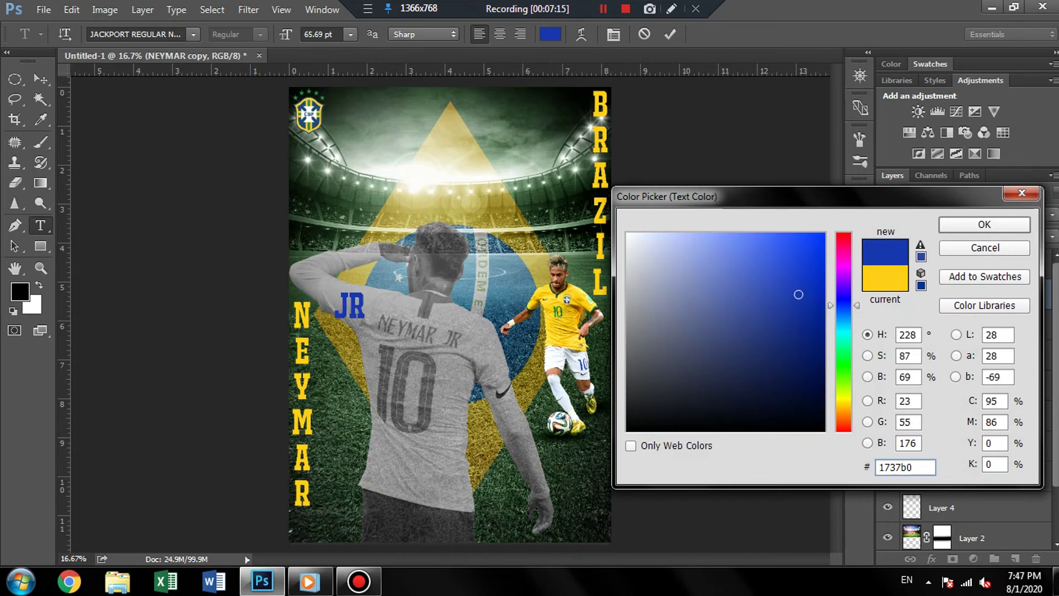
key("Return")
key("v")
mouse_move(350, 306)
left_mouse_down()
mouse_move(345, 513)
mouse_move(343, 500)
mouse_move(309, 511)
mouse_move(308, 529)
mouse_move(307, 518)
left_mouse_up()
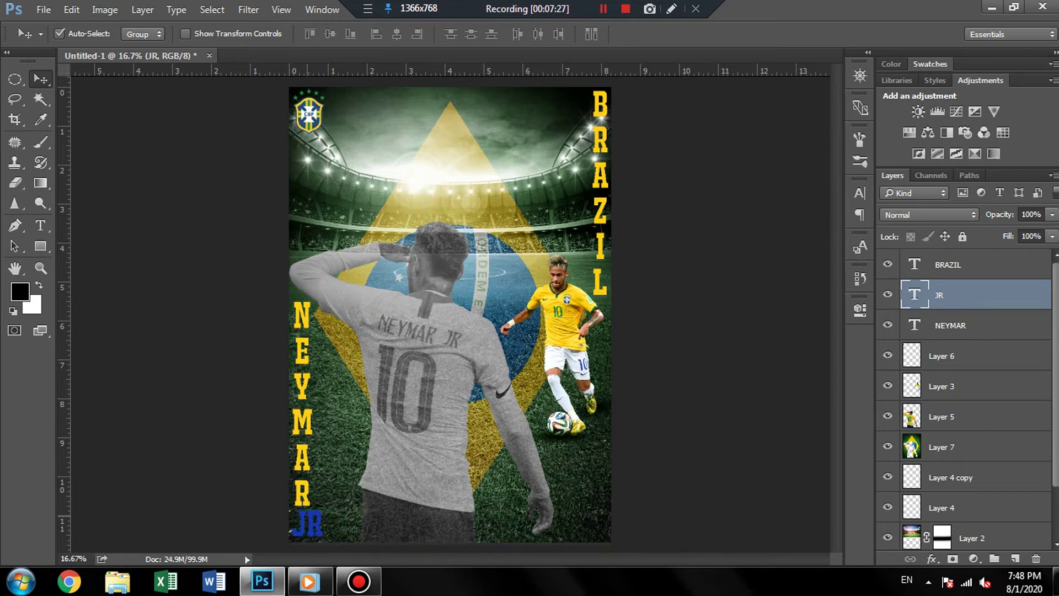
Step: Duplicate JR to its right and turn the copy into white (ffffff) text reading 10
left_click_drag(307, 521, 349, 523)
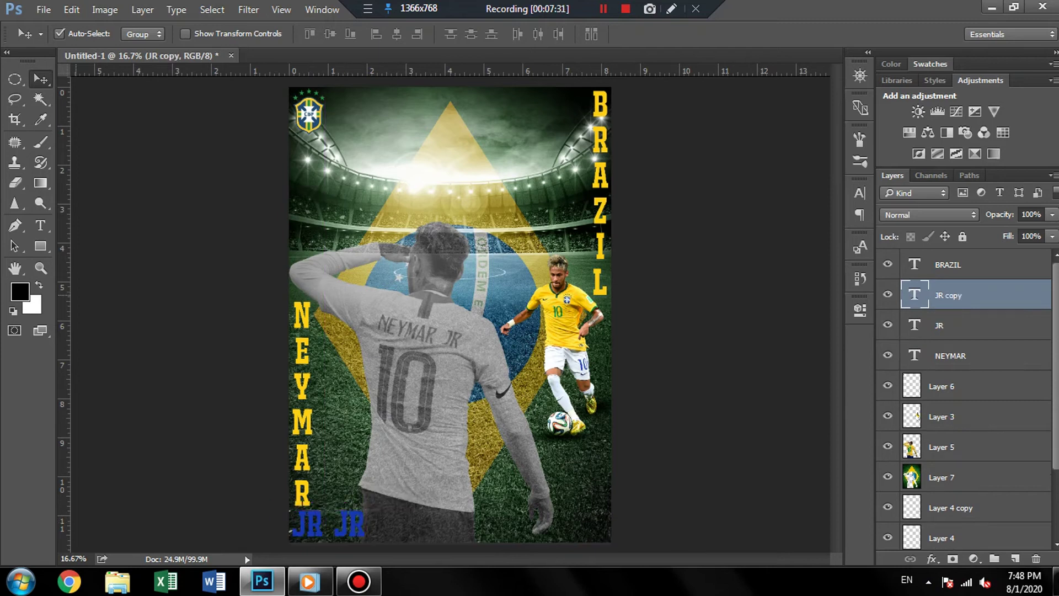
key("t")
double_click(349, 524)
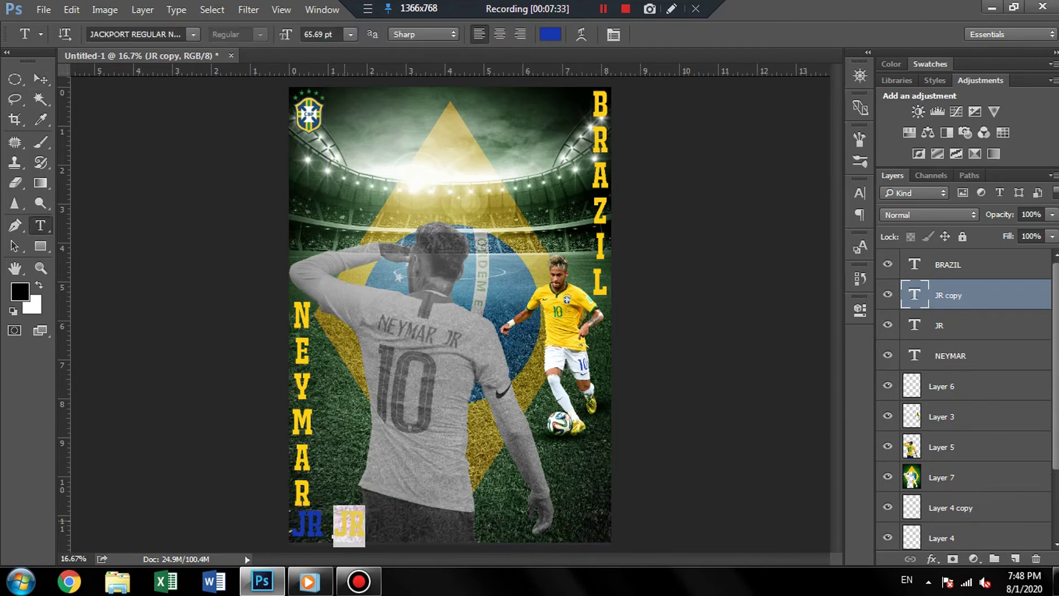
left_click(550, 34)
type("ffffff")
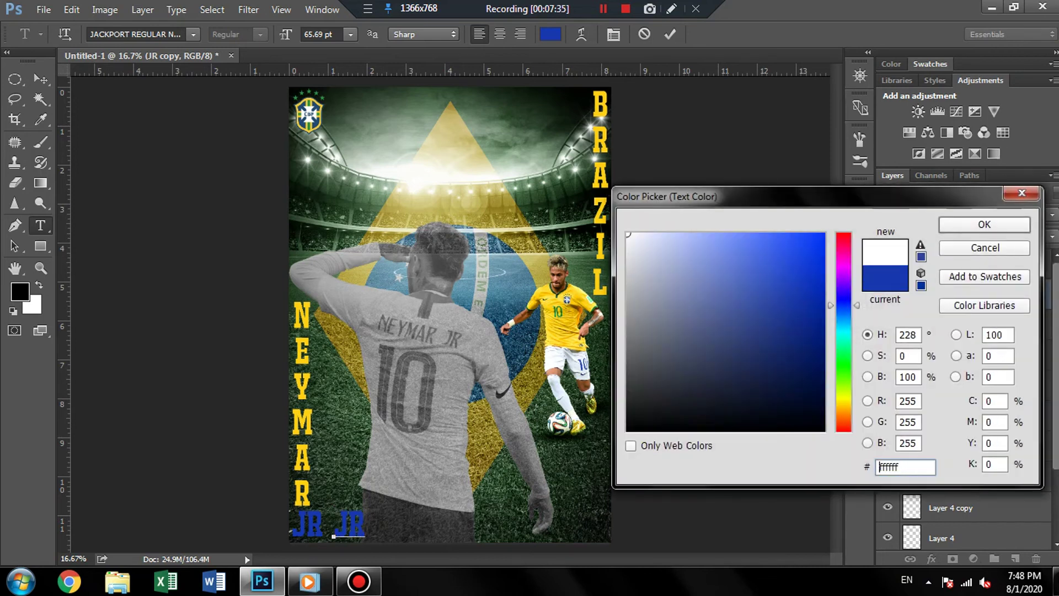
key("Return")
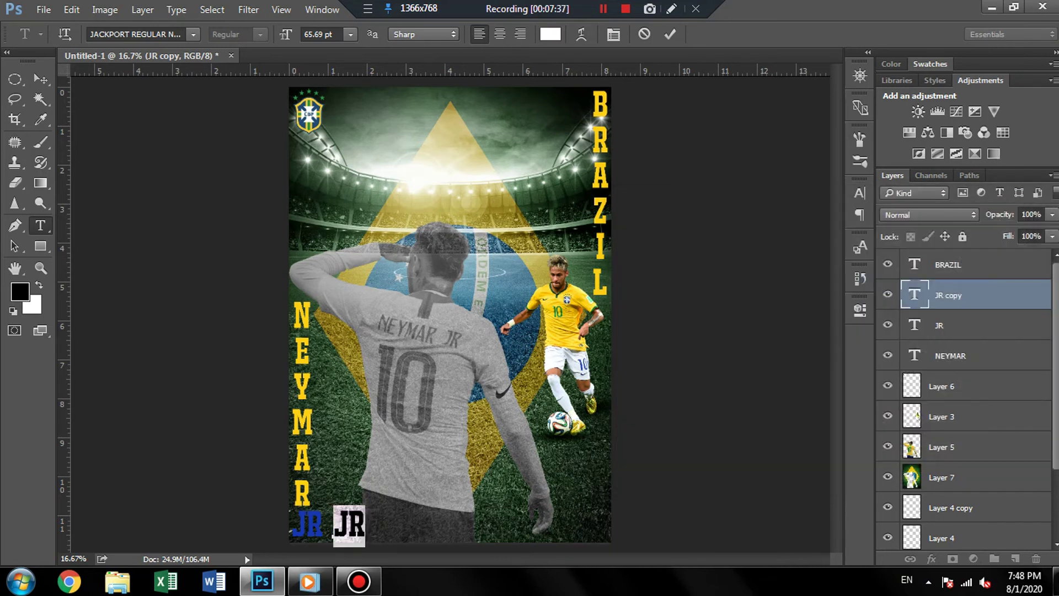
type("0")
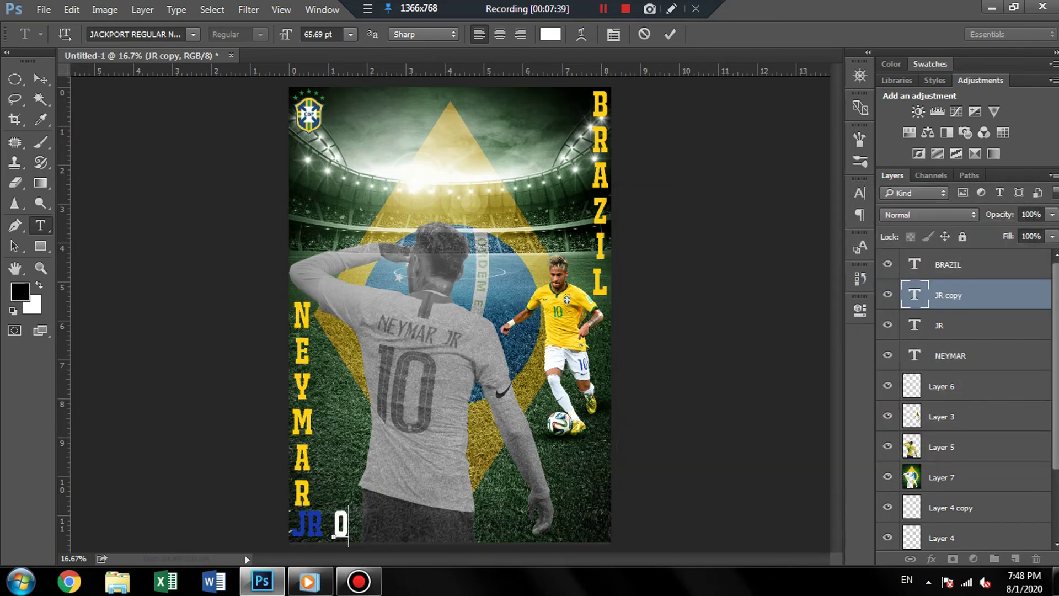
type("1")
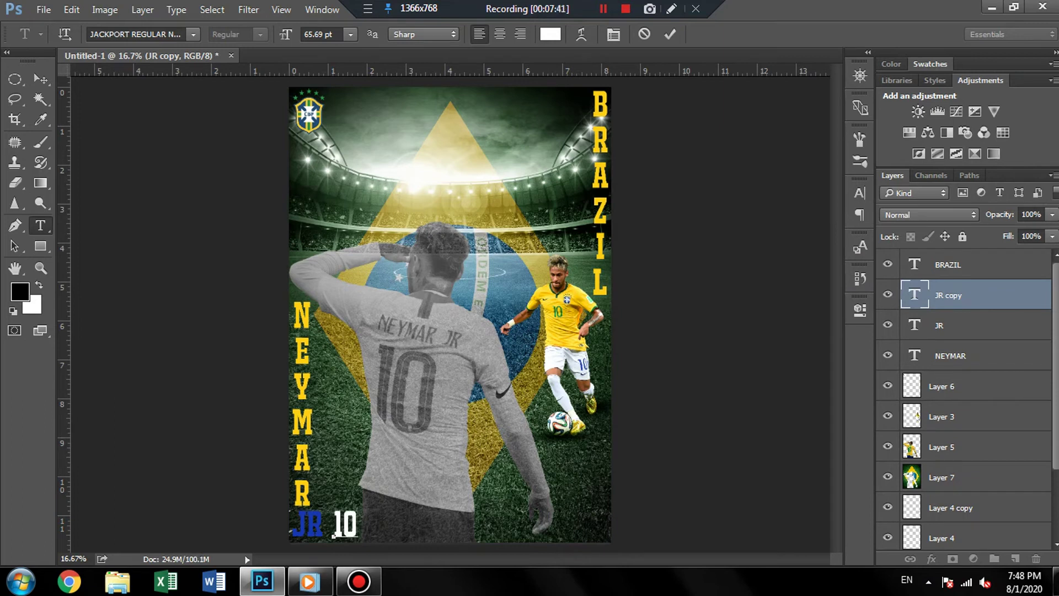
left_click(41, 79)
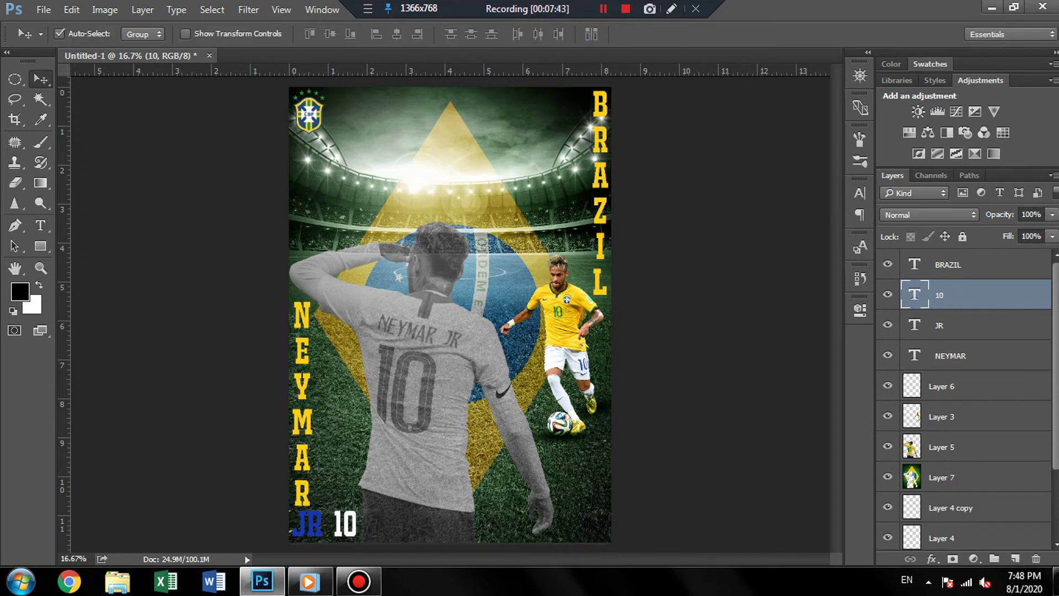
key("shift+Left")
key("shift+Left")
key("shift+Left")
key("shift+Left")
key("shift+Left")
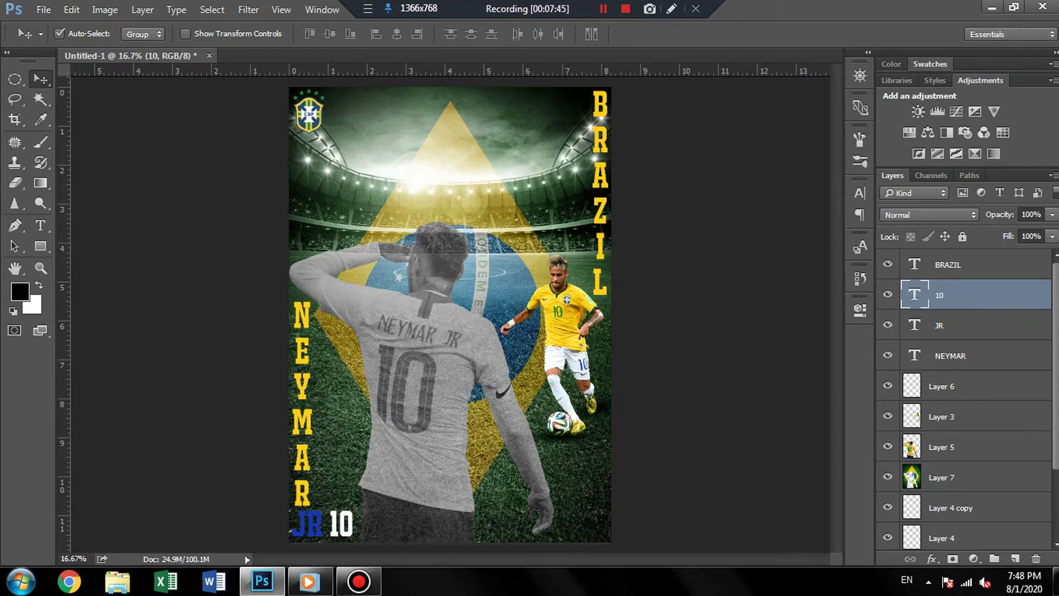
Step: Select the J and R letters and recolour them green #289346
left_click(41, 225)
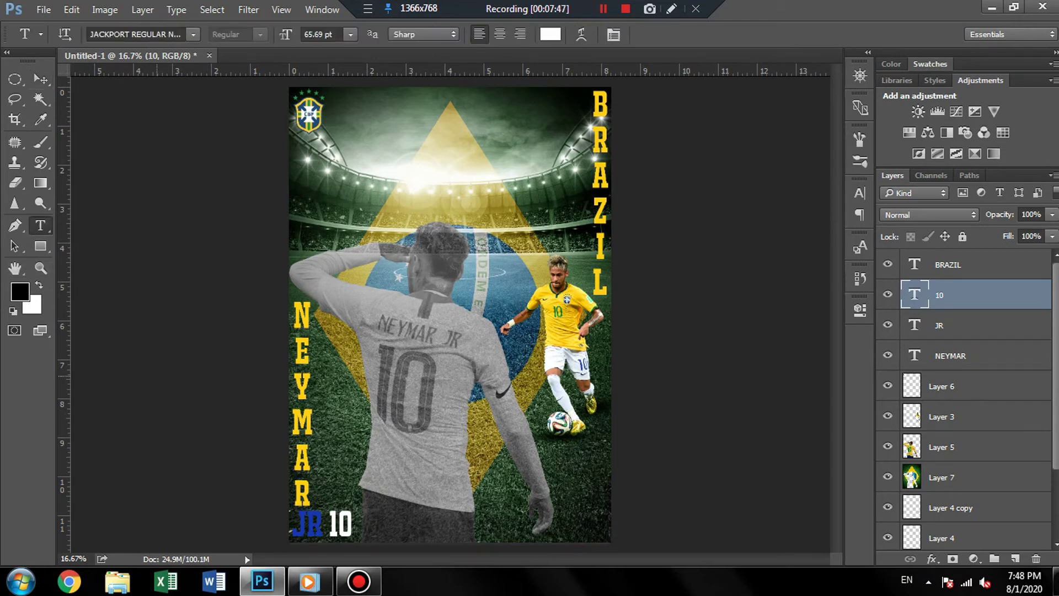
left_click_drag(306, 524, 324, 524)
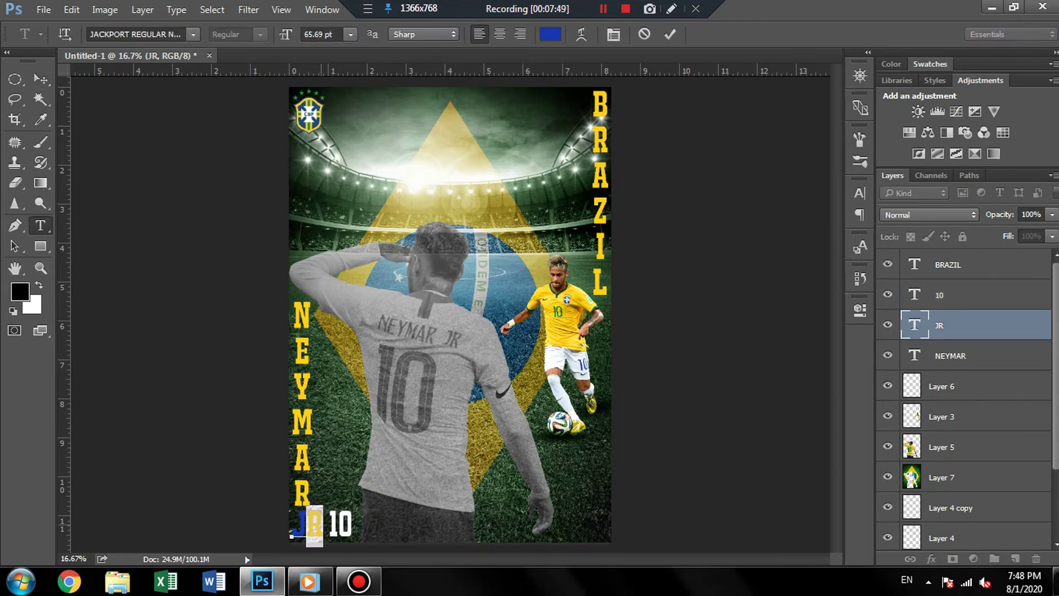
key("ctrl+a")
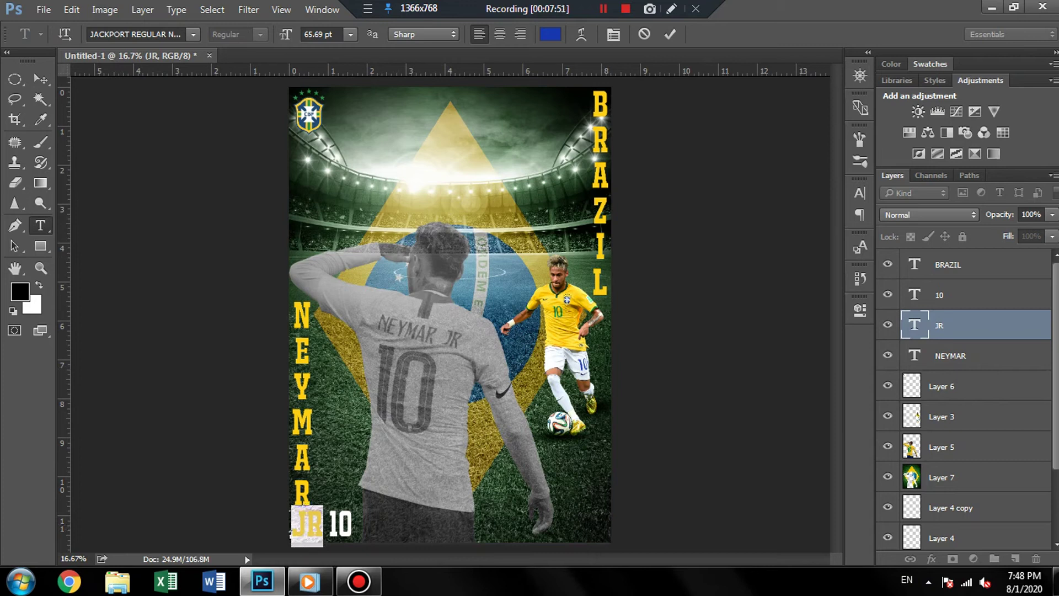
left_click(550, 35)
type("f6c402")
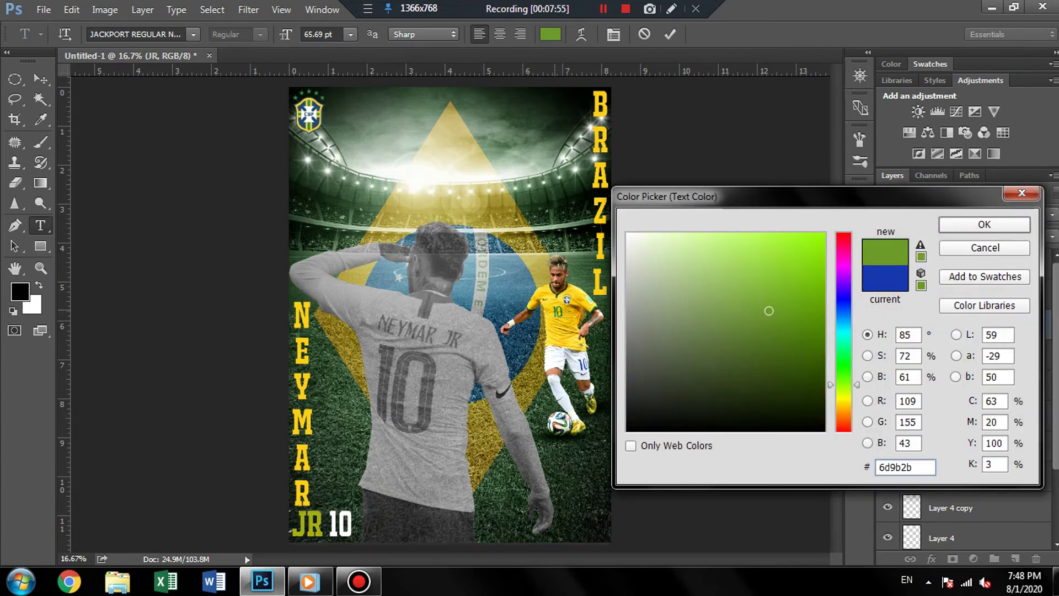
mouse_move(769, 310)
left_mouse_down()
mouse_move(784, 356)
mouse_move(772, 356)
left_mouse_up()
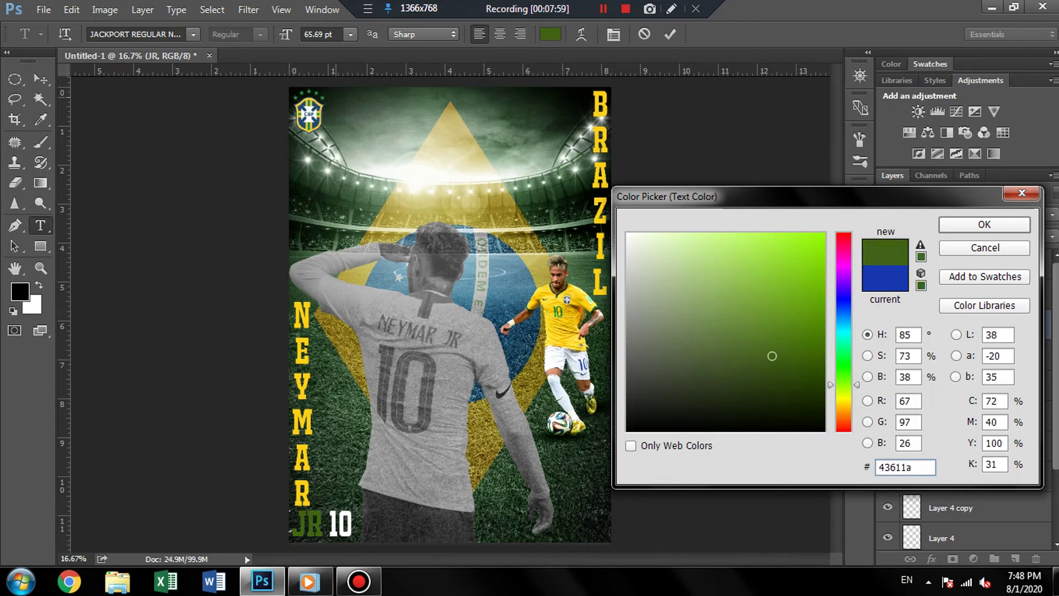
type("101811")
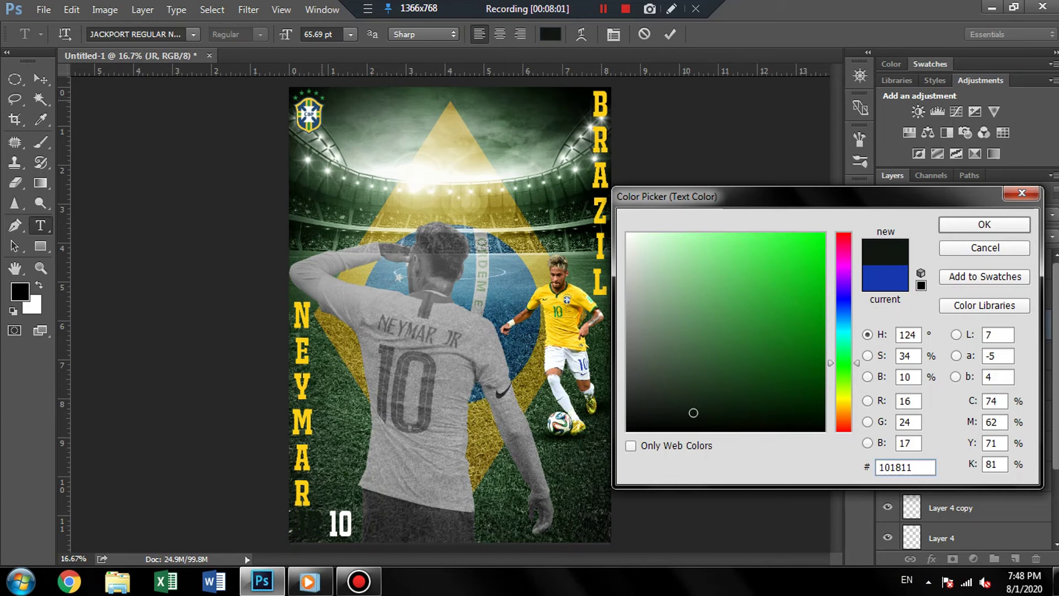
type("89ab3d")
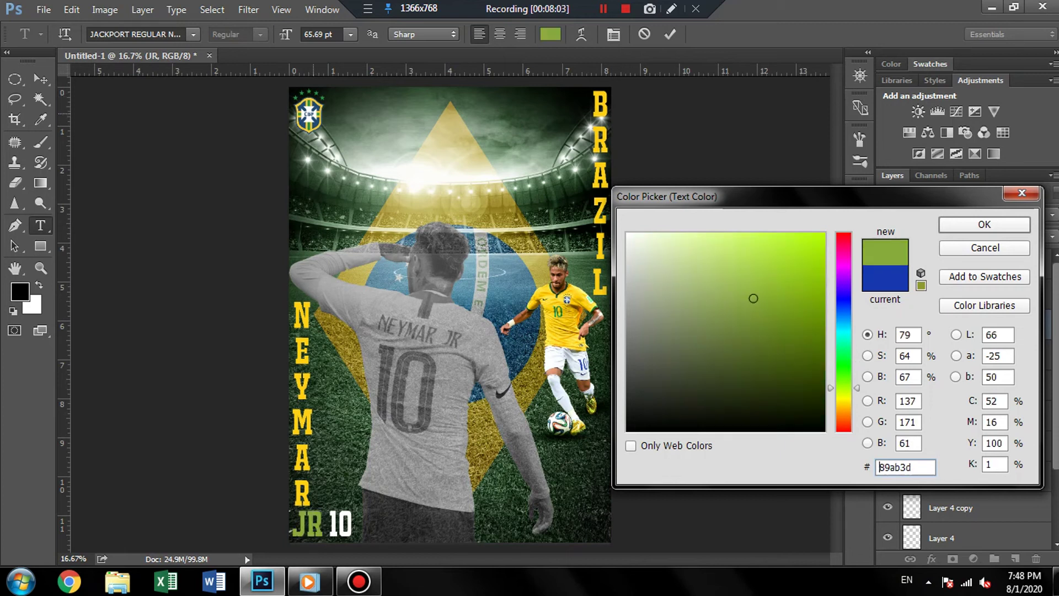
type("7aa840")
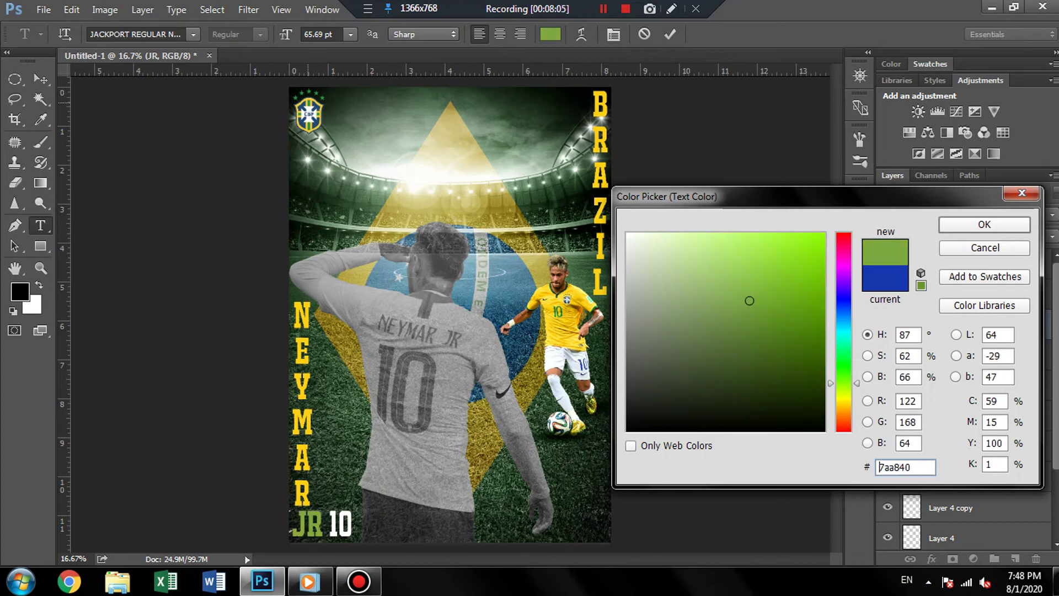
type("289346")
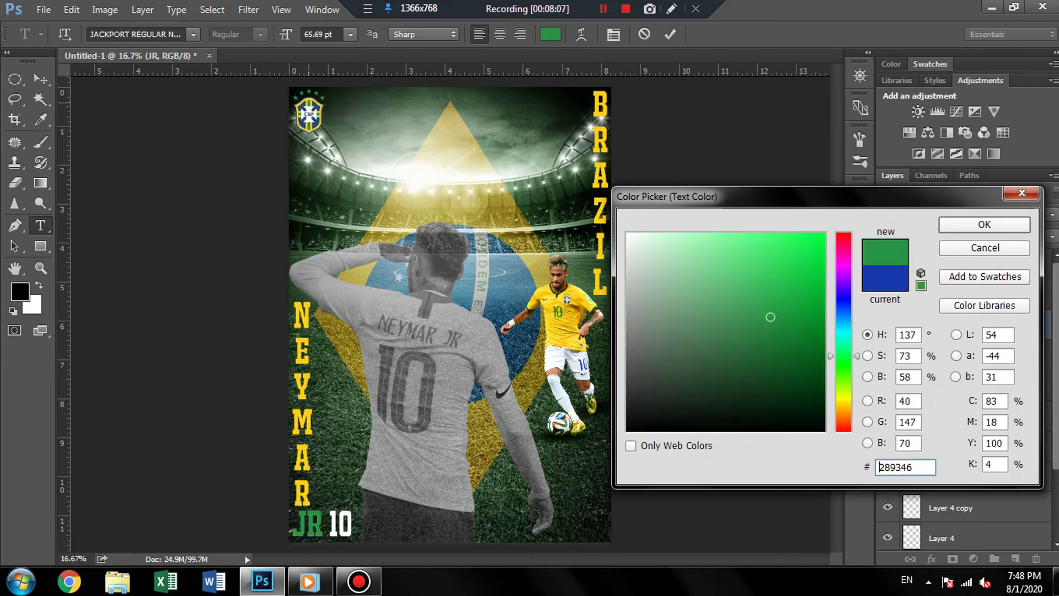
key("Return")
key("ctrl+Return")
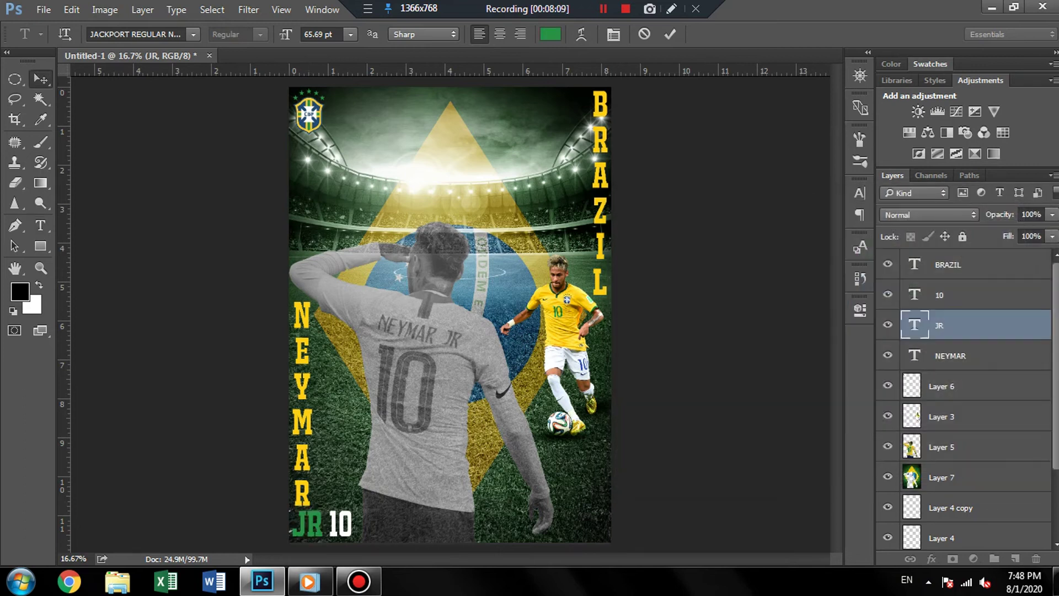
key("v")
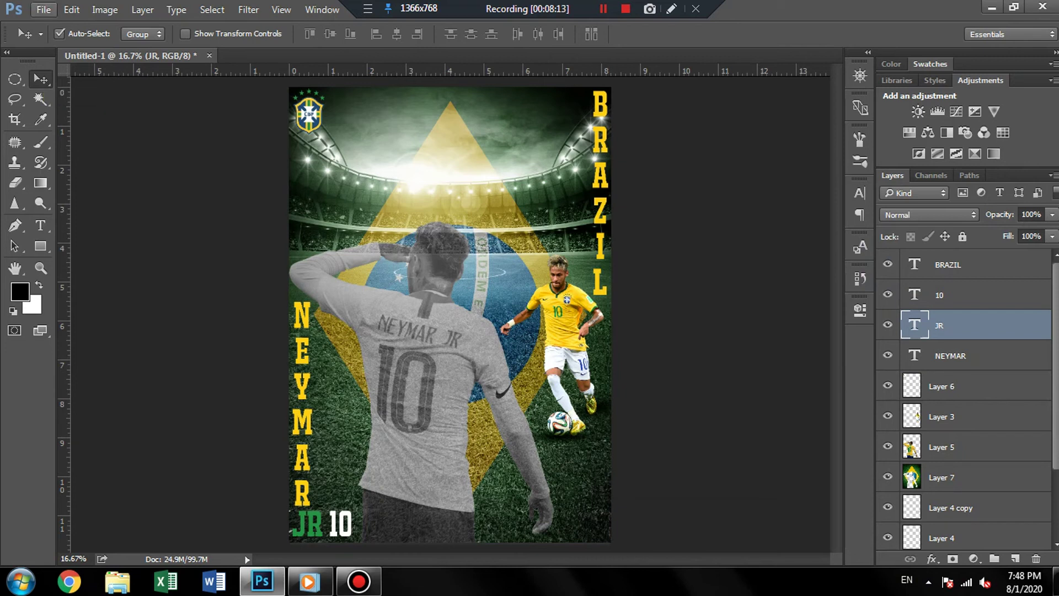
Step: Copy the fire sparks image, close it unsaved, and paste it into the poster above BRAZIL
left_click(44, 9)
left_click(42, 38)
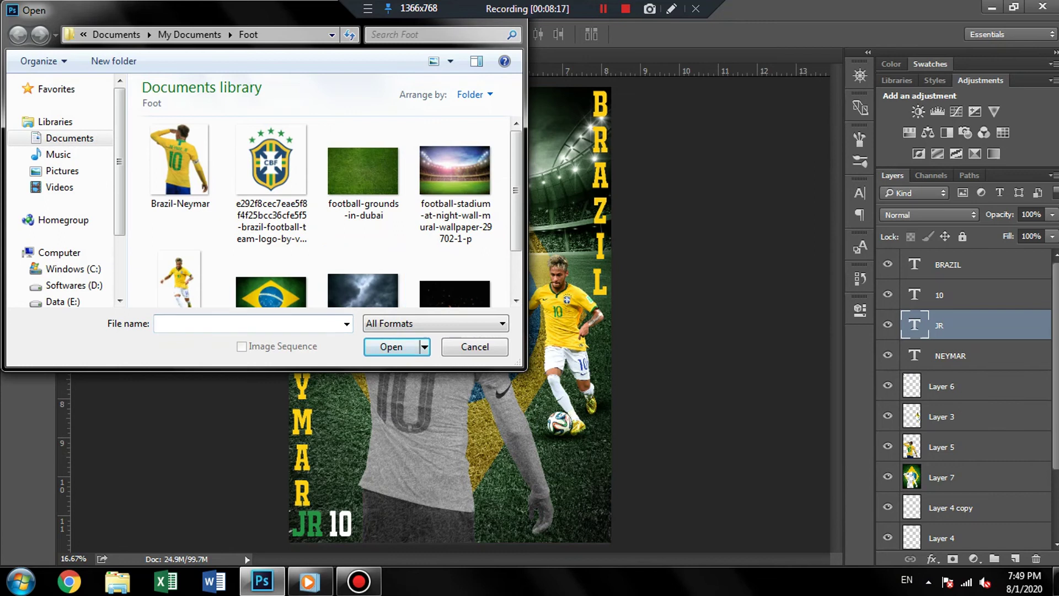
double_click(455, 292)
key("ctrl+a")
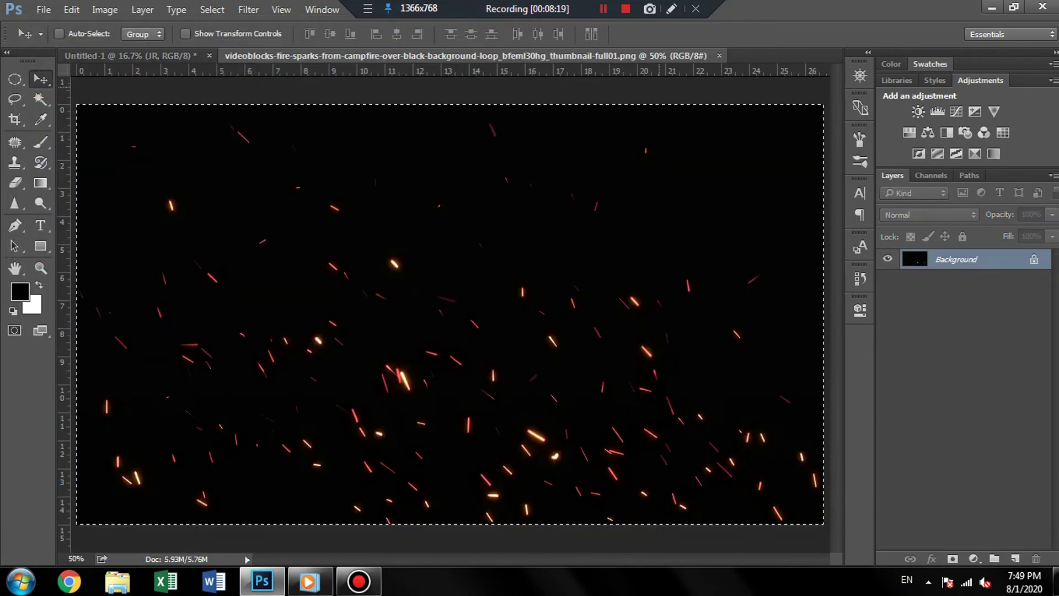
key("ctrl+BackSpace")
key("ctrl+w")
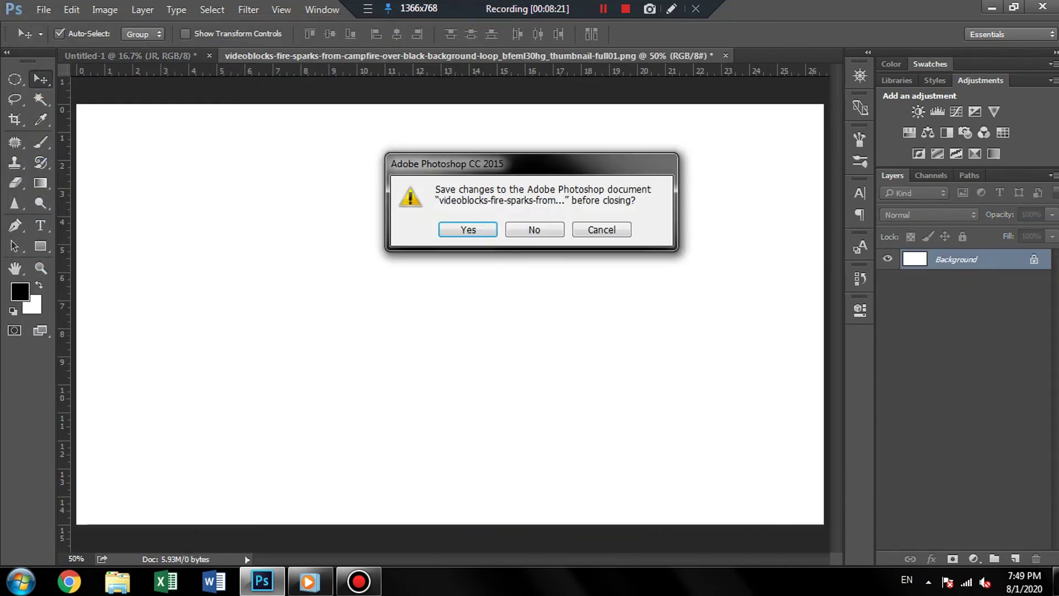
left_click(534, 226)
key("alt+period")
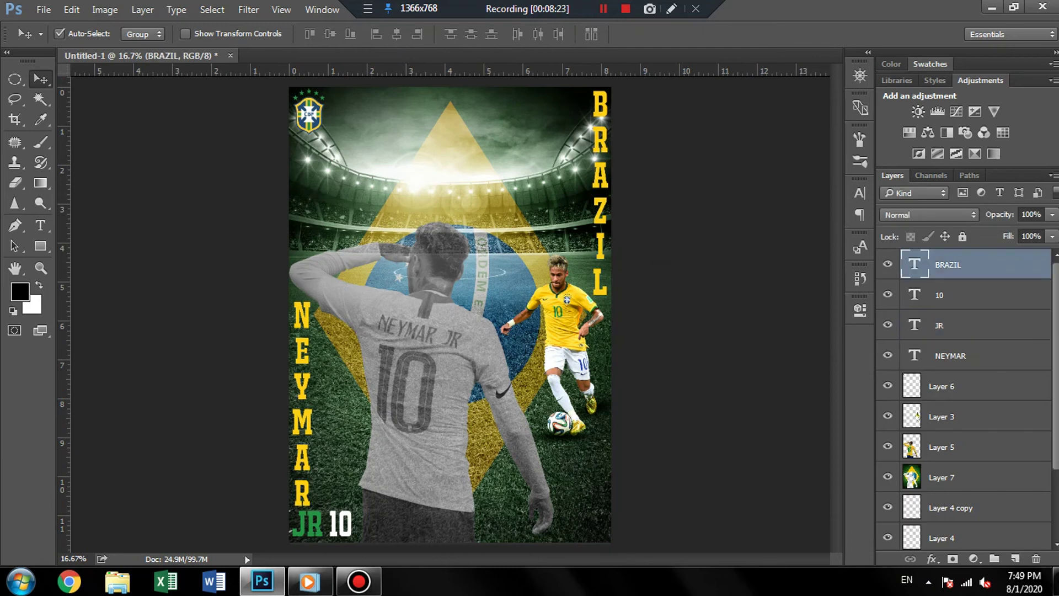
key("ctrl+v")
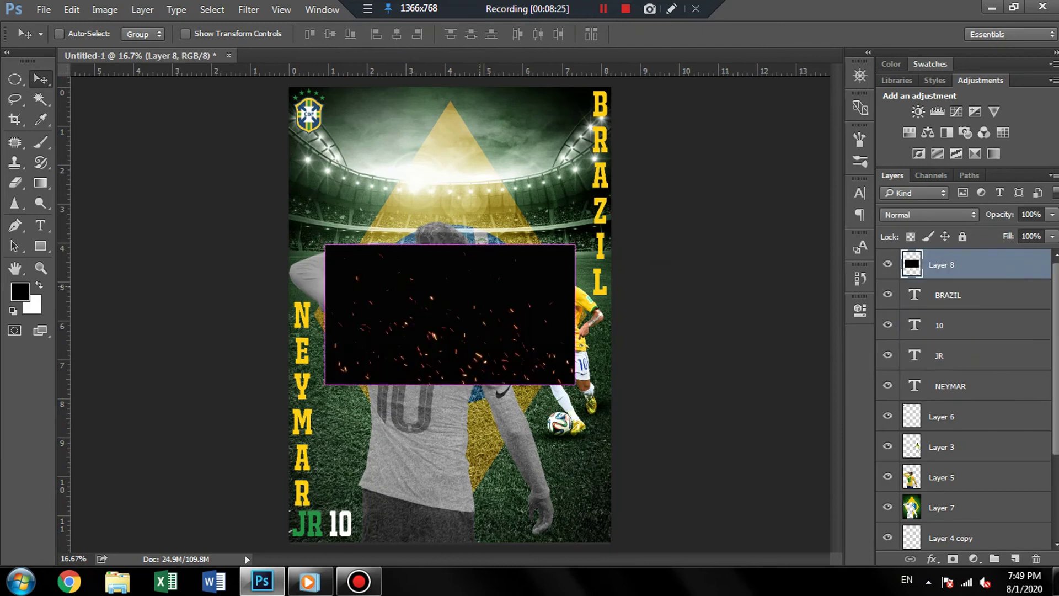
Step: Enlarge the sparks to about 130% and move them over the poster's lower half
key("ctrl+t")
left_click_drag(574, 384, 611, 406)
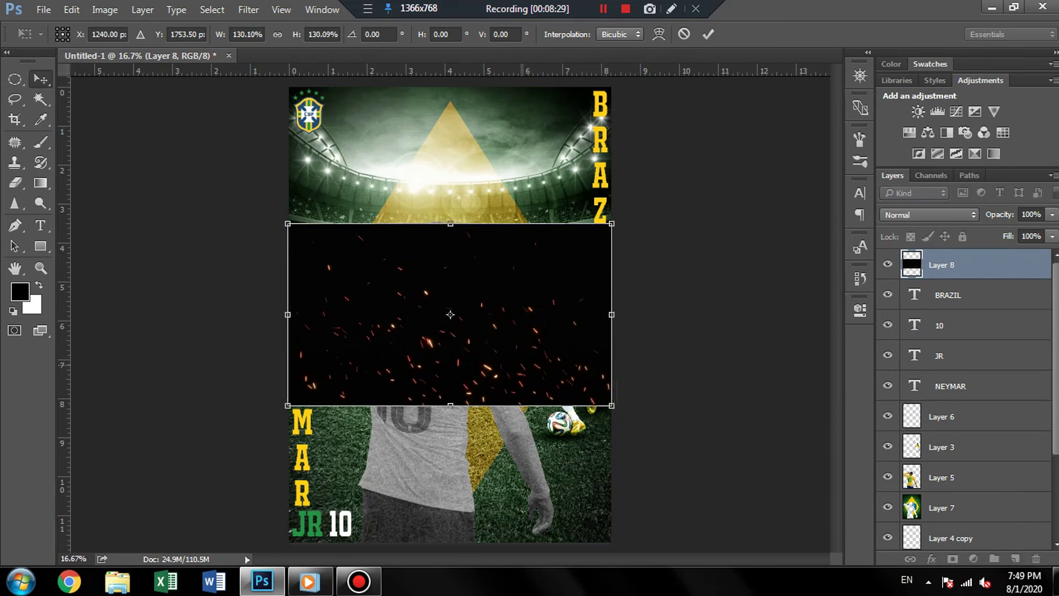
key("Return")
left_click_drag(502, 284, 503, 420)
Step: Set the sparks layer to Screen blend mode and duplicate it
left_click(929, 214)
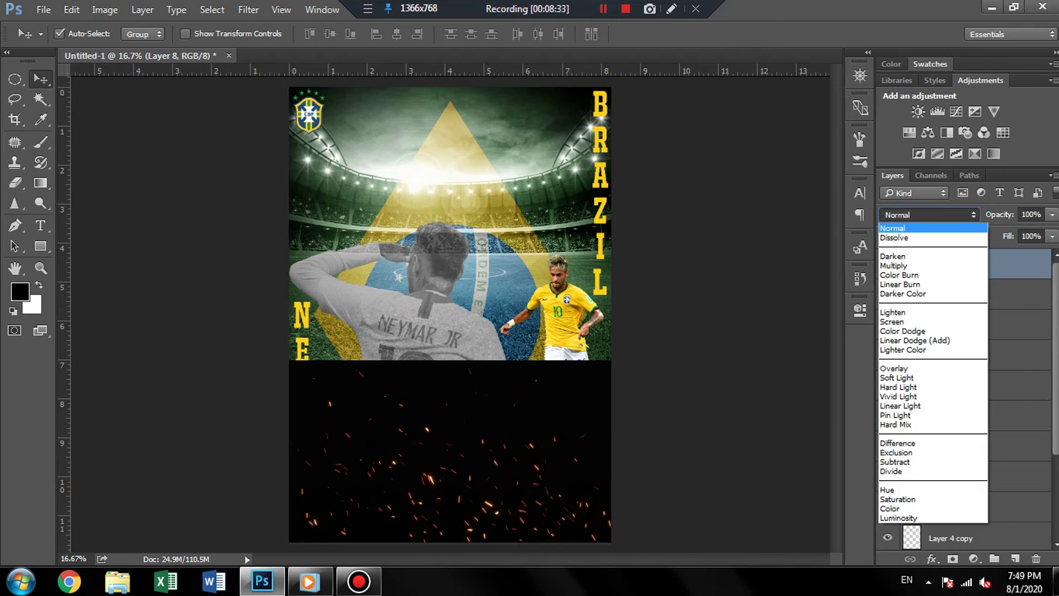
left_click(932, 321)
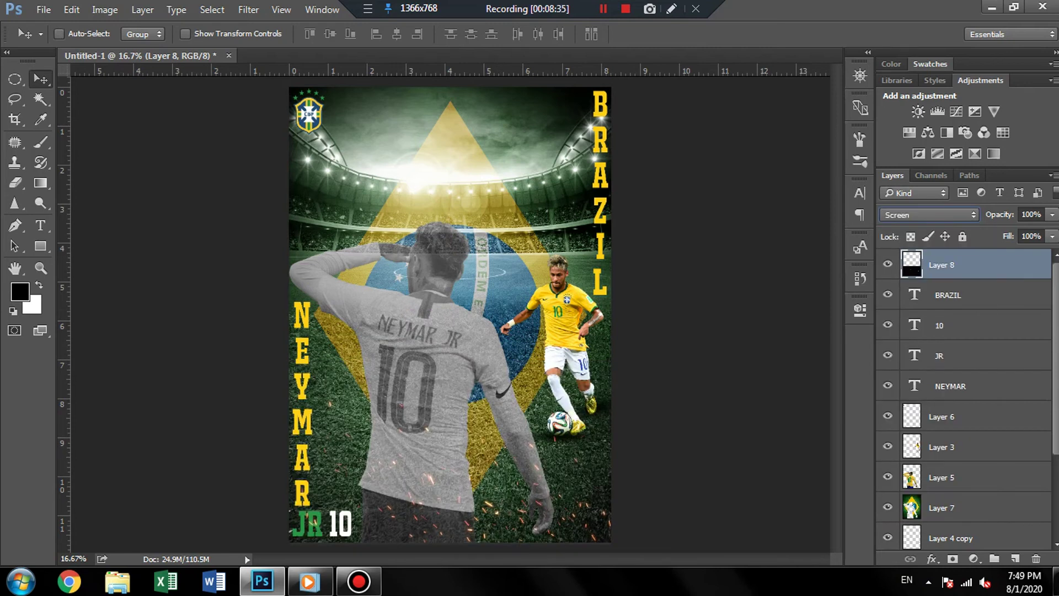
key("ctrl+j")
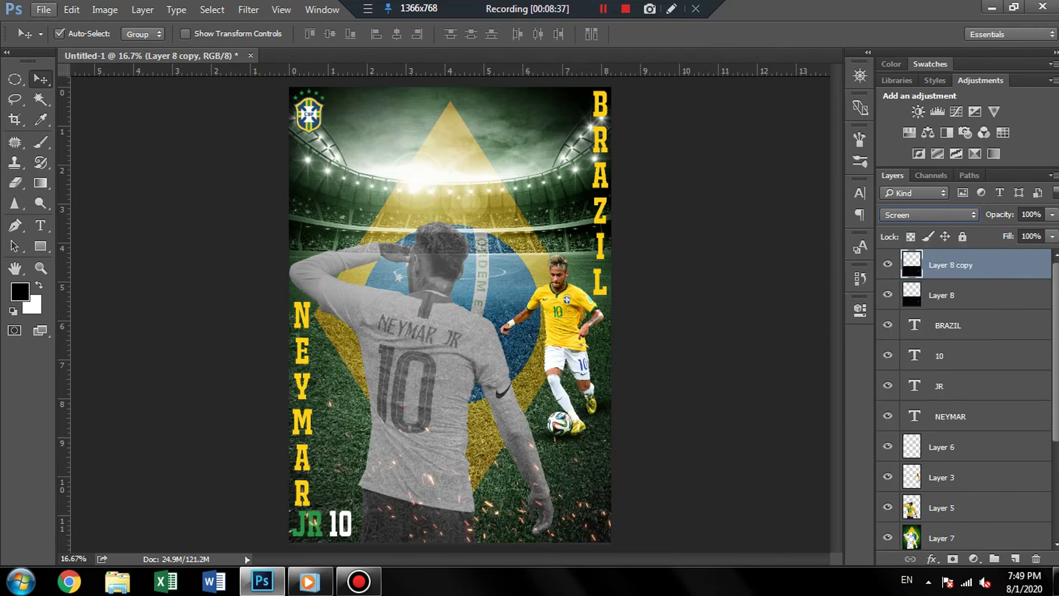
left_click(43, 9)
Step: Open the storm-cloud image, copy all of it, and close it without saving
left_click(72, 40)
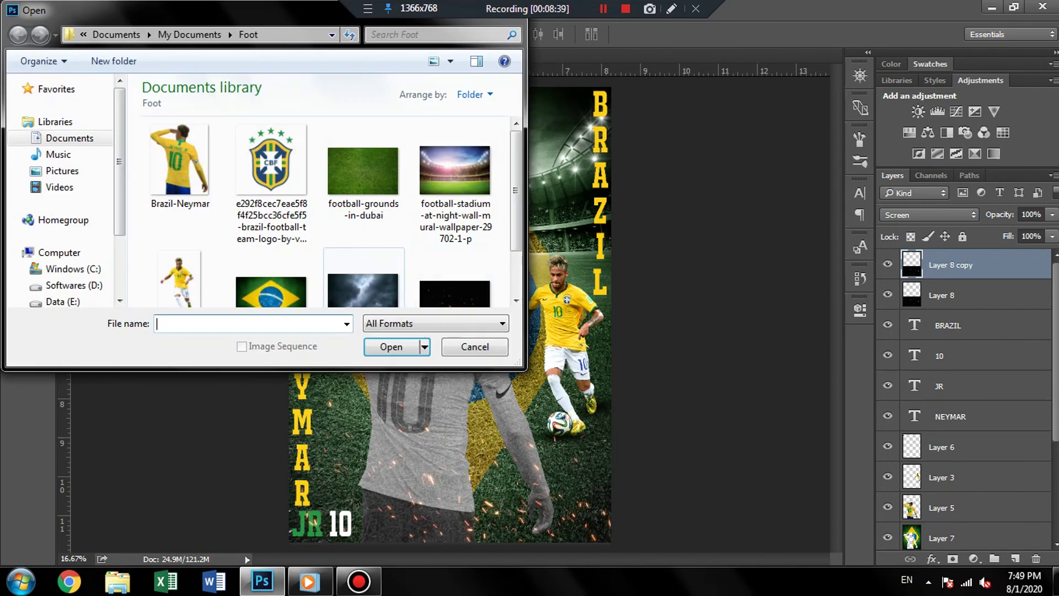
left_click(363, 290)
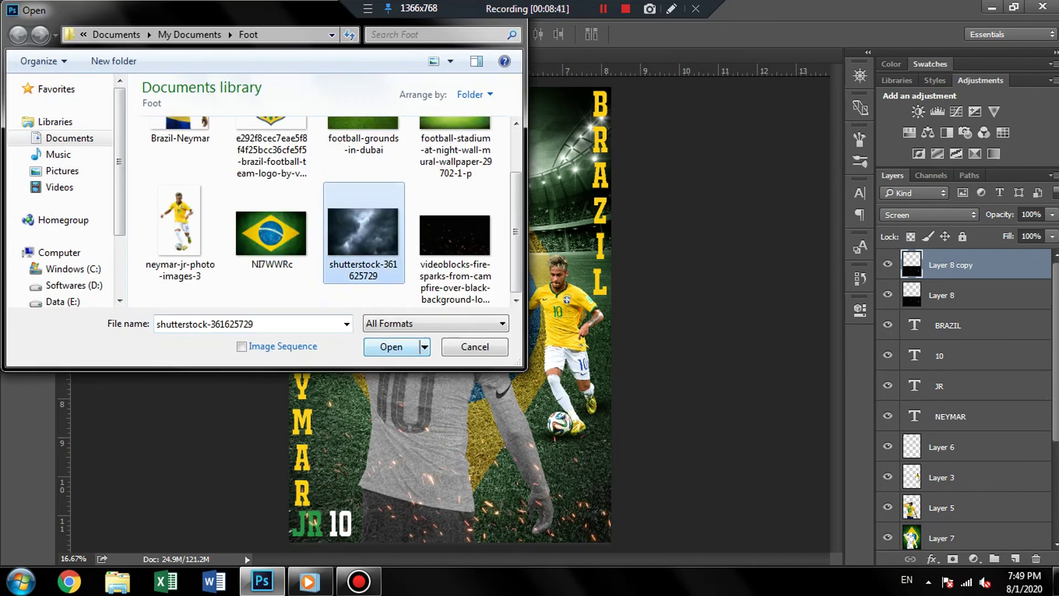
key("Return")
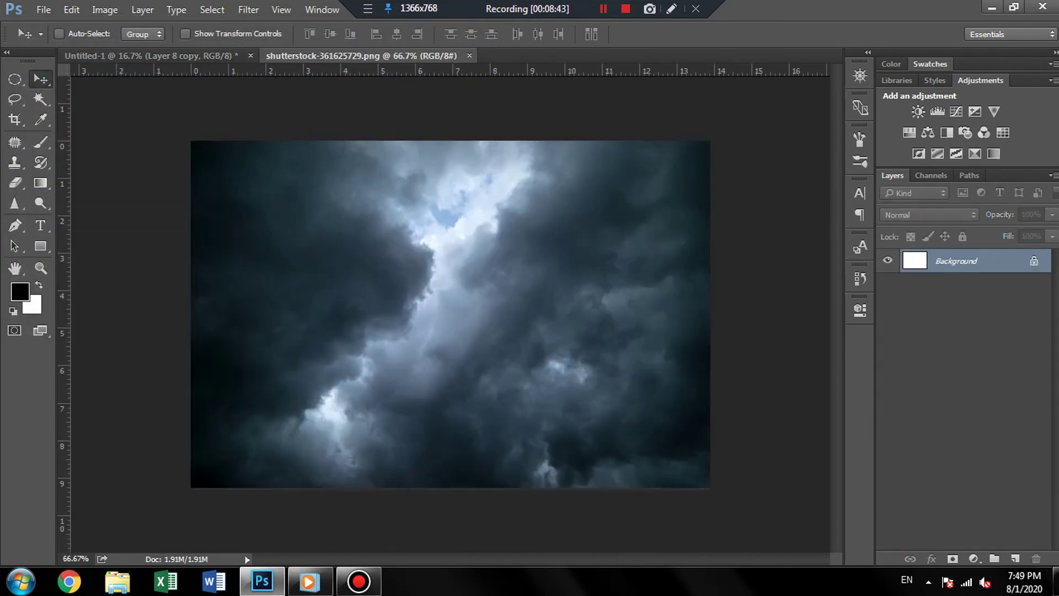
key("ctrl+w")
key("n")
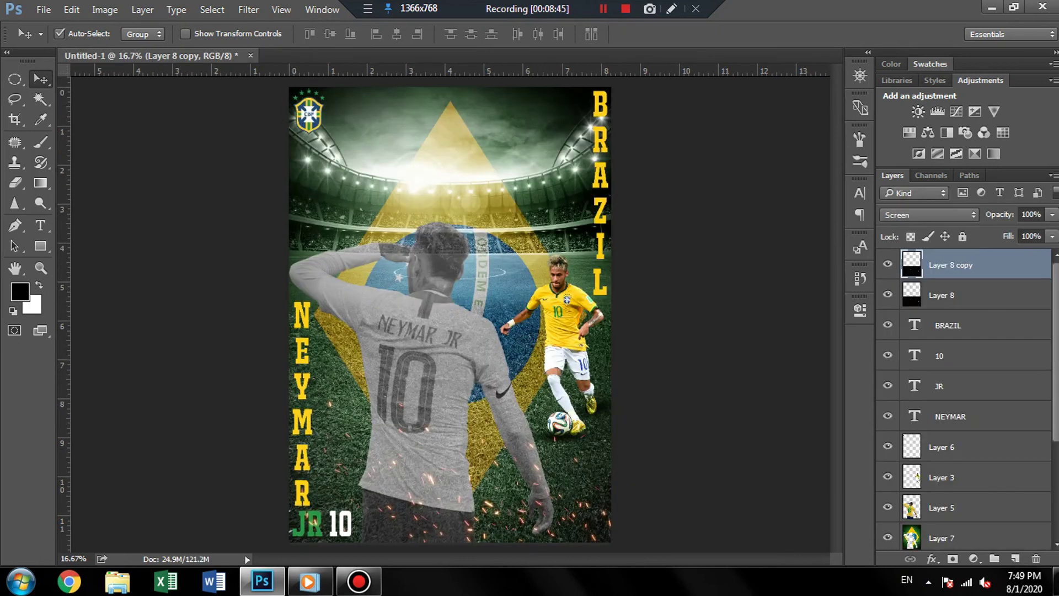
Step: Paste the clouds into the poster, rotate them 90° clockwise, and scale them to fill the canvas
key("ctrl+v")
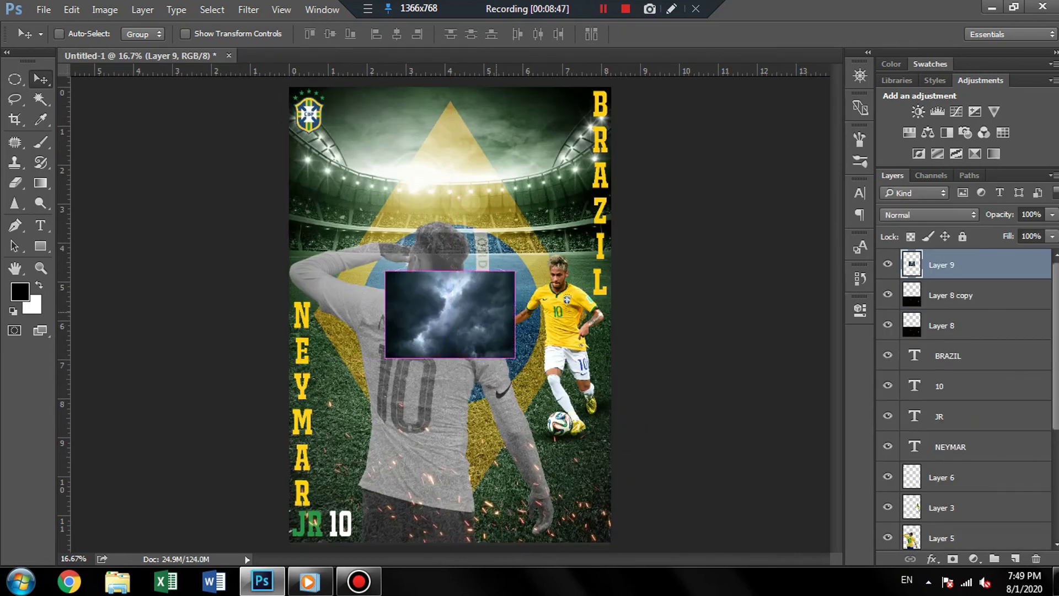
key("ctrl+t")
right_click(470, 309)
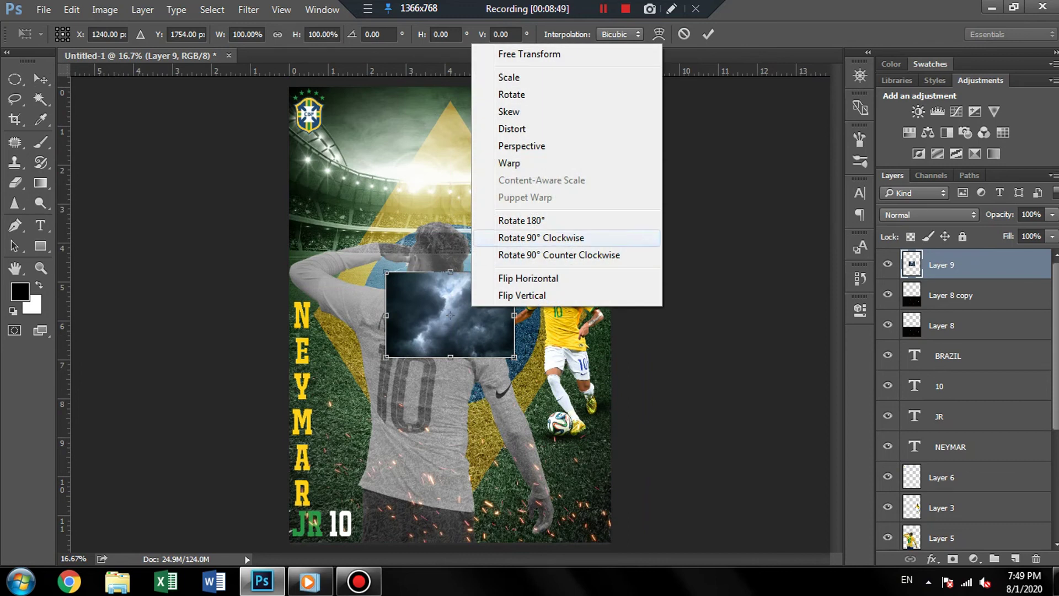
left_click(551, 237)
left_click_drag(493, 379, 662, 542)
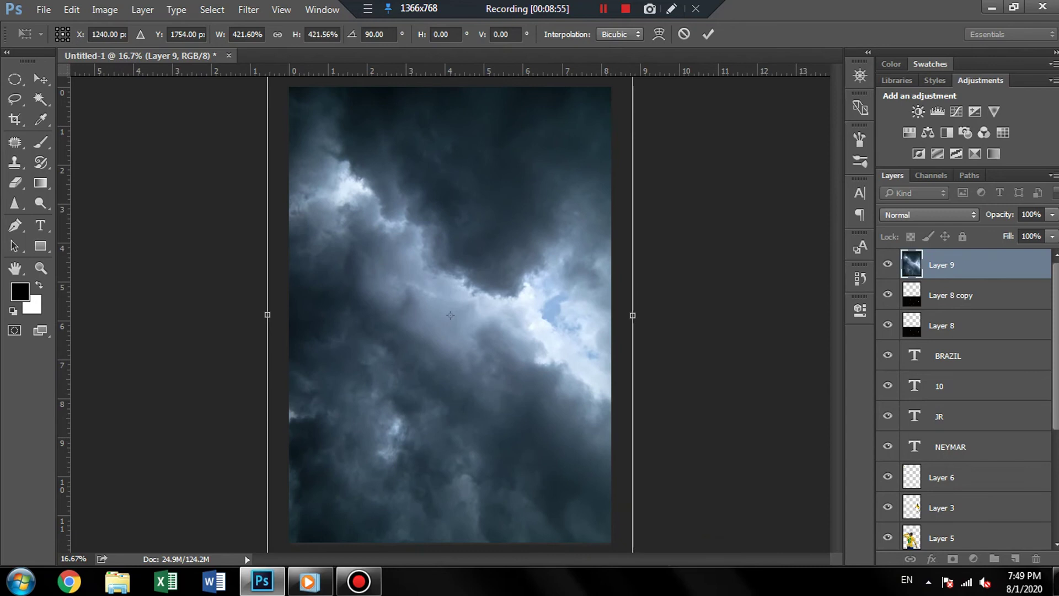
key("Return")
Step: Set the cloud layer's blend mode to Soft Light
left_click(930, 214)
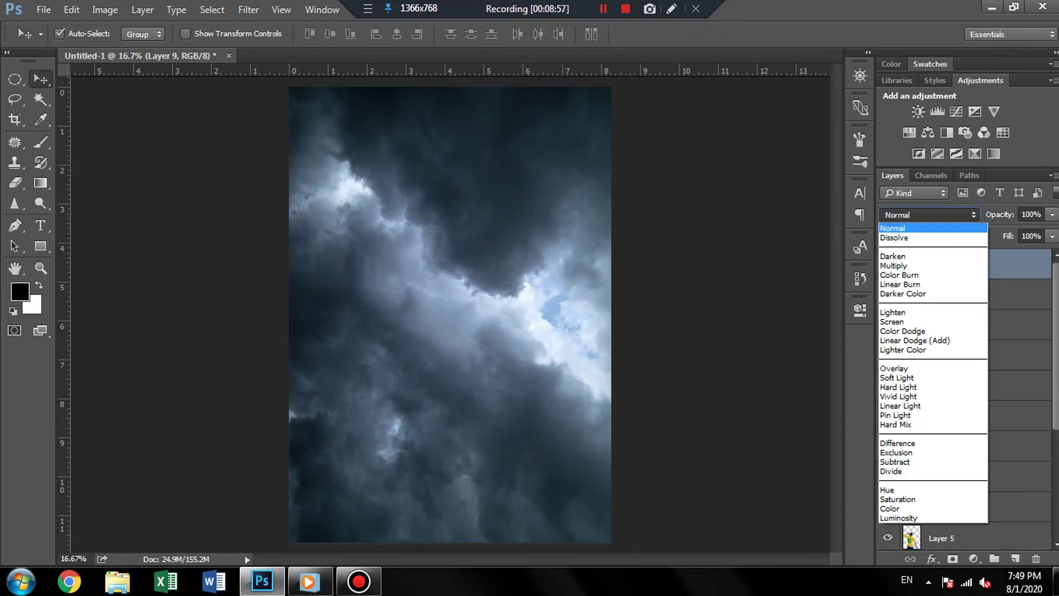
left_click(905, 246)
key("Down")
key("Down")
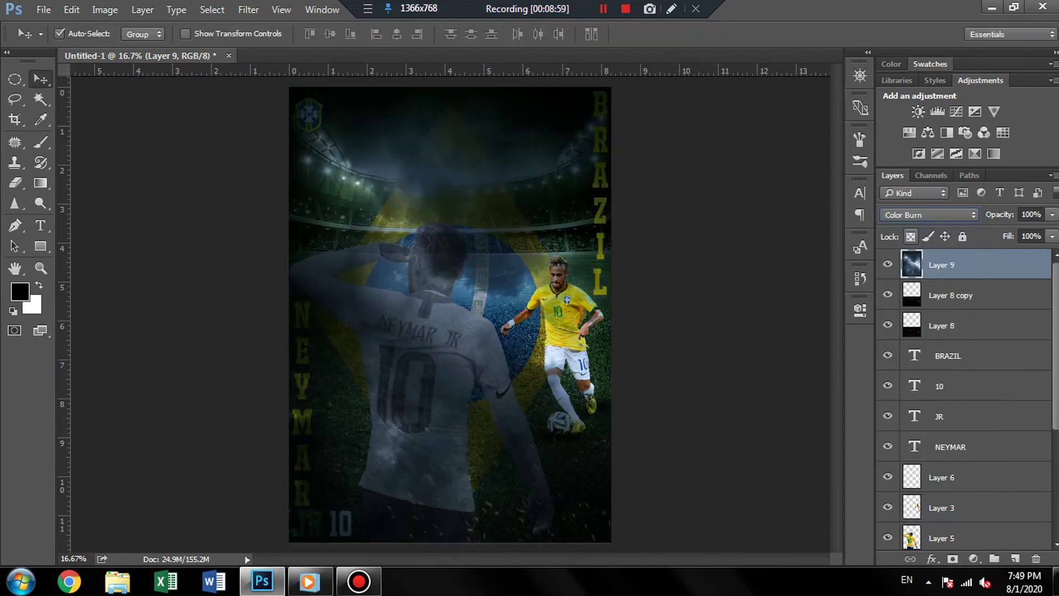
key("Down")
key("Down")
key("Down")
key("Down")
key("Down")
key("Down")
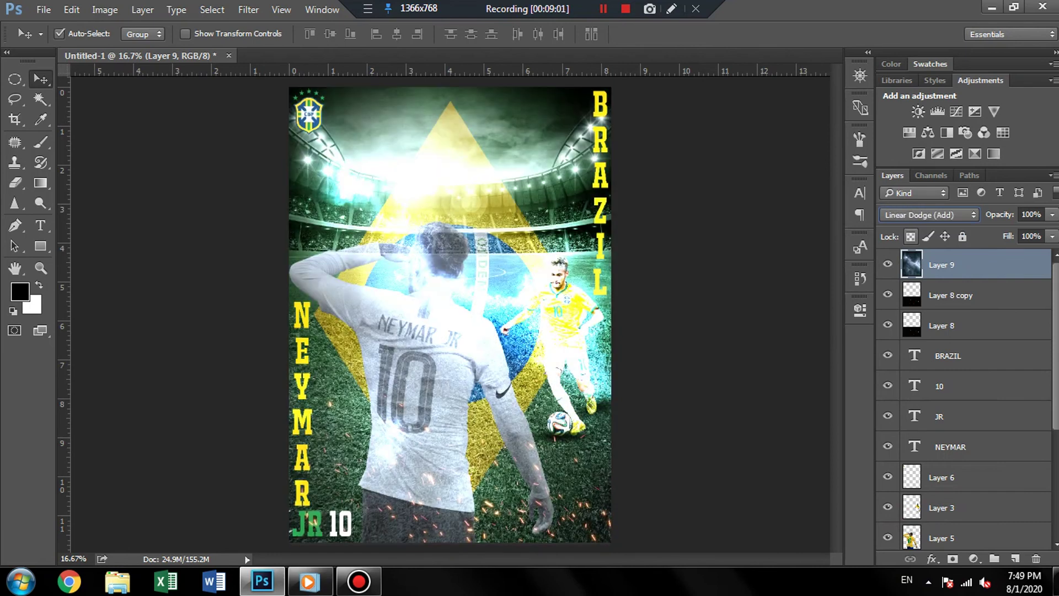
key("Down")
key("Down")
key("Down")
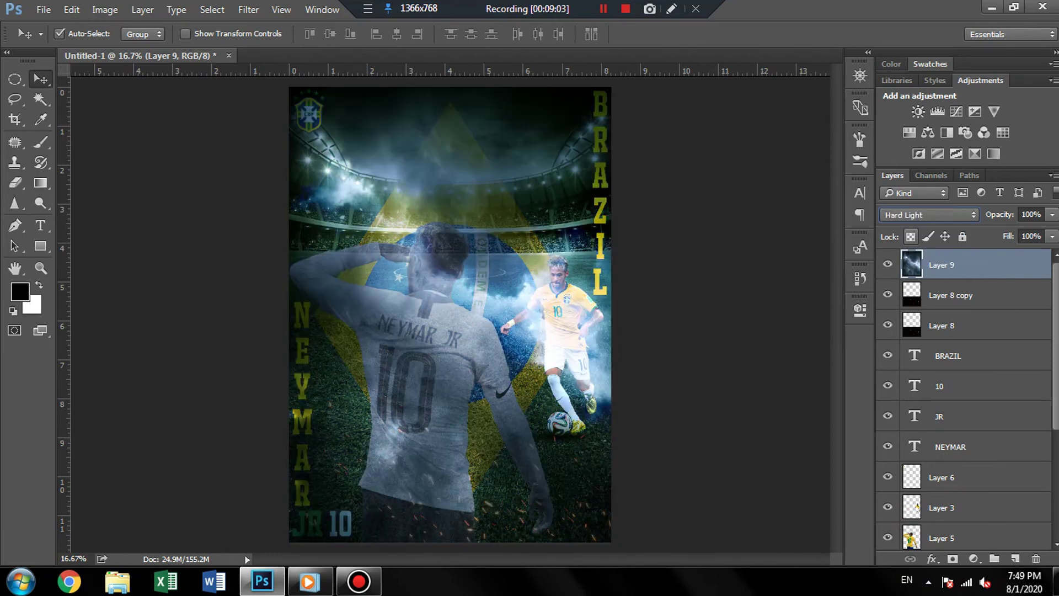
key("Down")
key("Down")
key("Up")
key("Up")
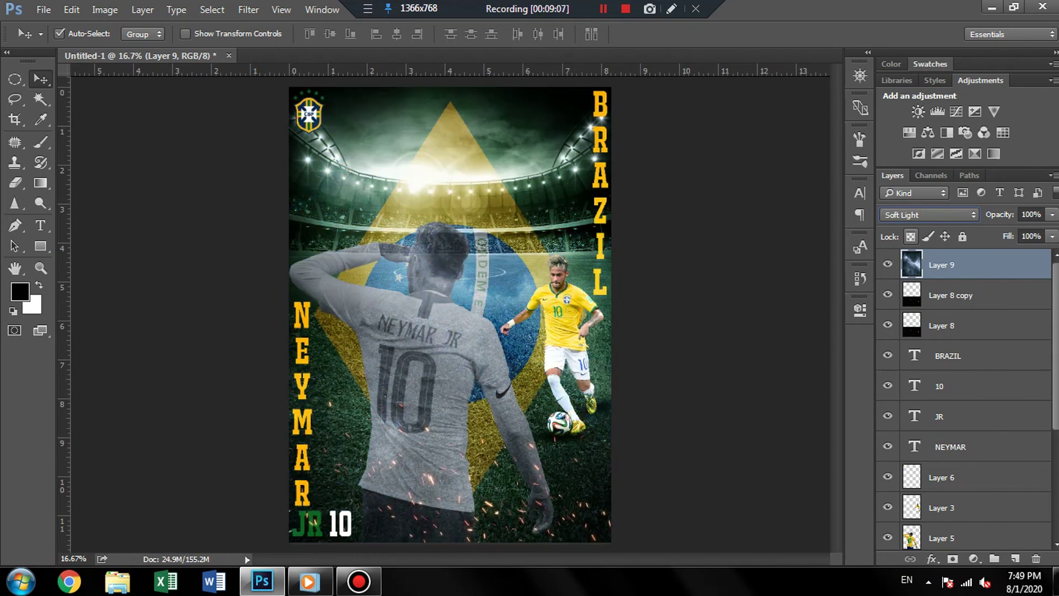
key("Down")
key("Up")
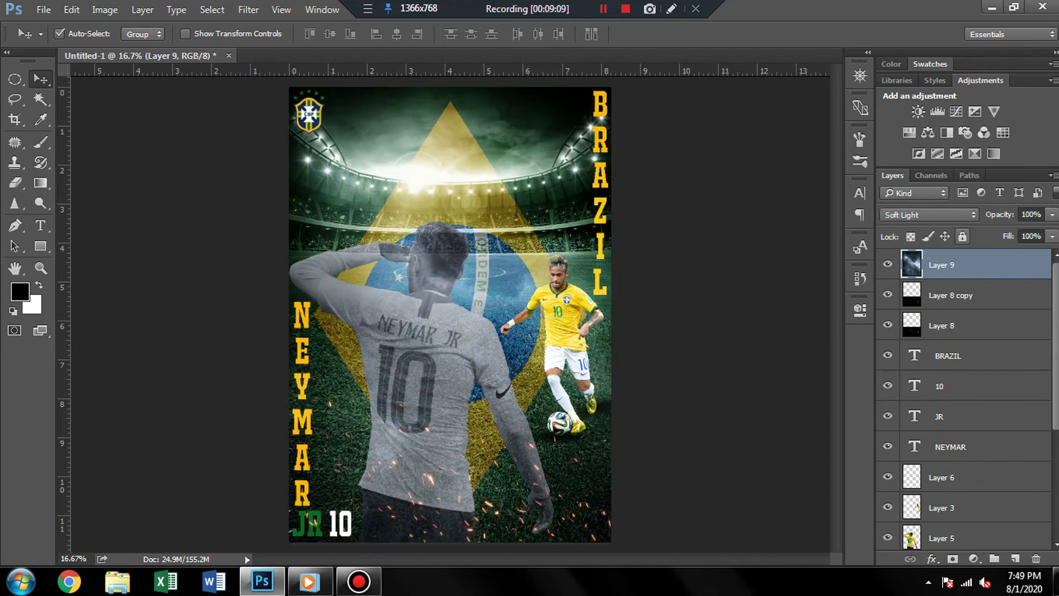
Step: Lower the cloud layer's opacity to 79%
left_click(1051, 215)
left_click_drag(1050, 232, 1031, 231)
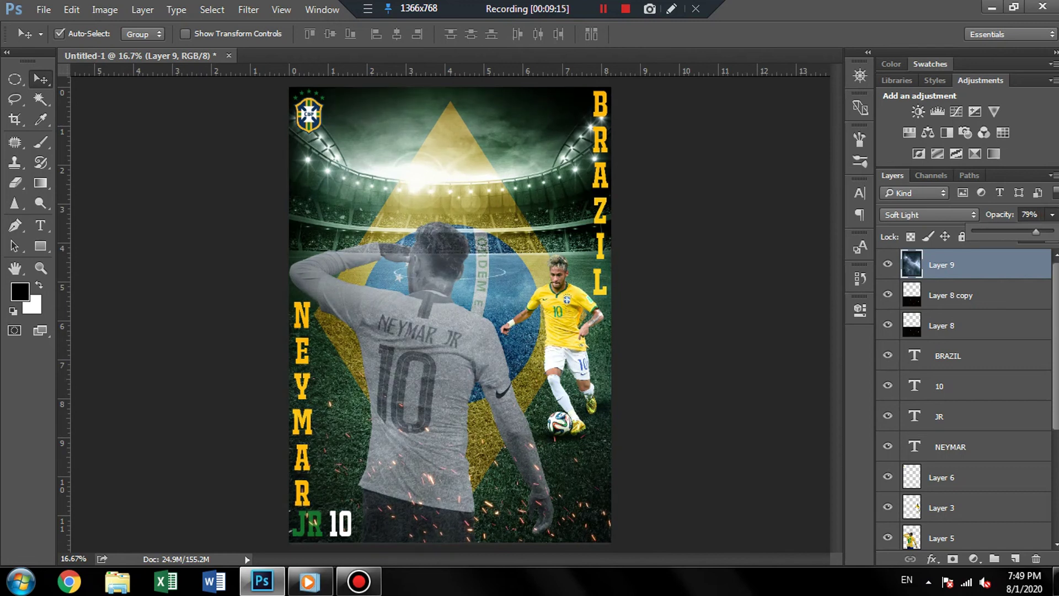
key("Return")
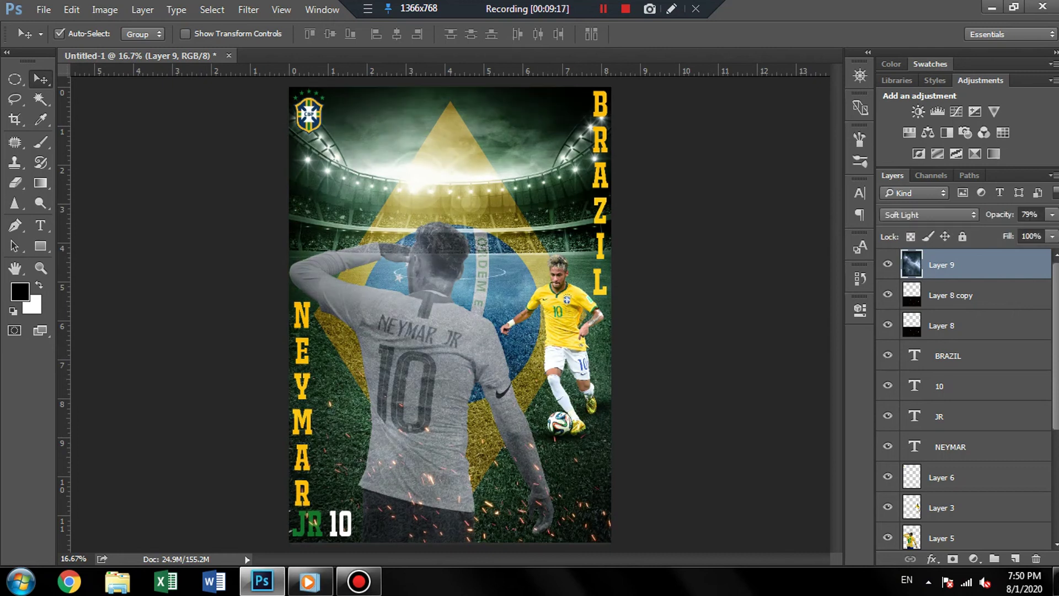
Step: Add a Levels adjustment layer, then delete it as unwanted
left_click(974, 558)
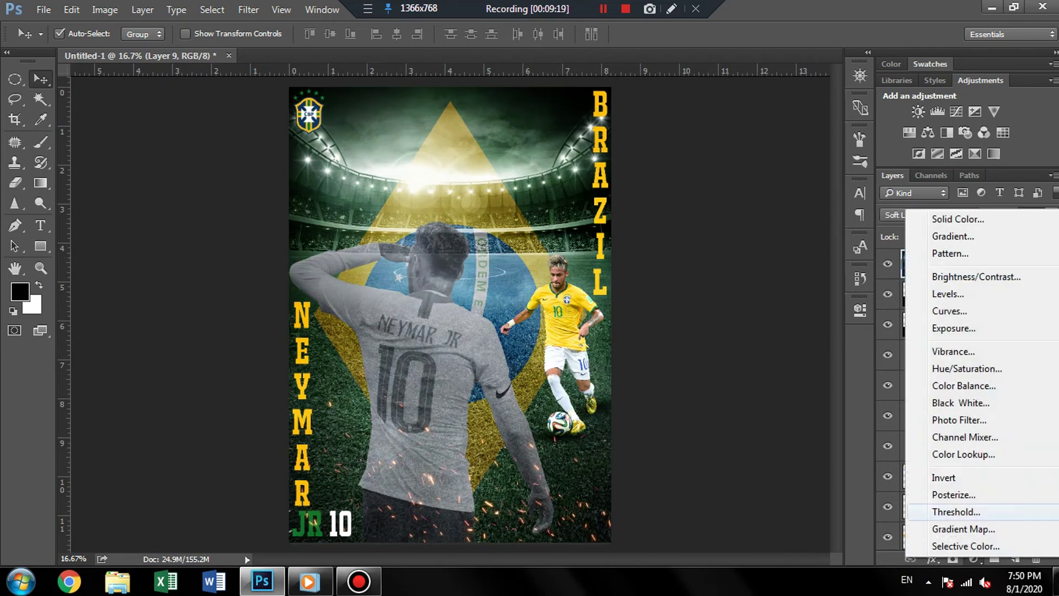
left_click(948, 293)
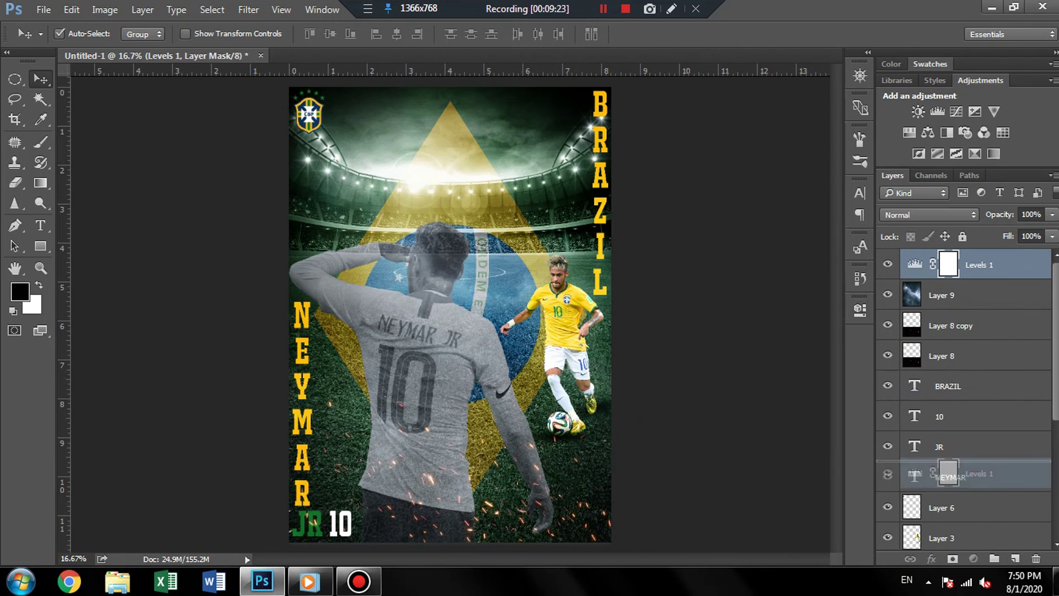
left_click_drag(976, 265, 1036, 558)
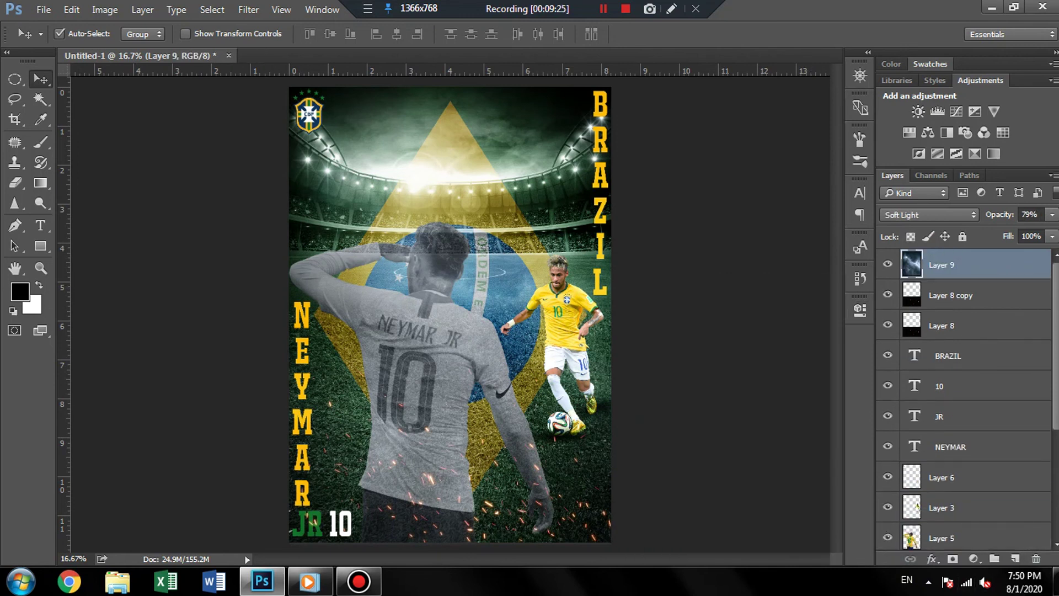
Step: Add a Color Balance layer with midtones at -14 cyan-red, +12 magenta-green, +14 yellow-blue
left_click(973, 558)
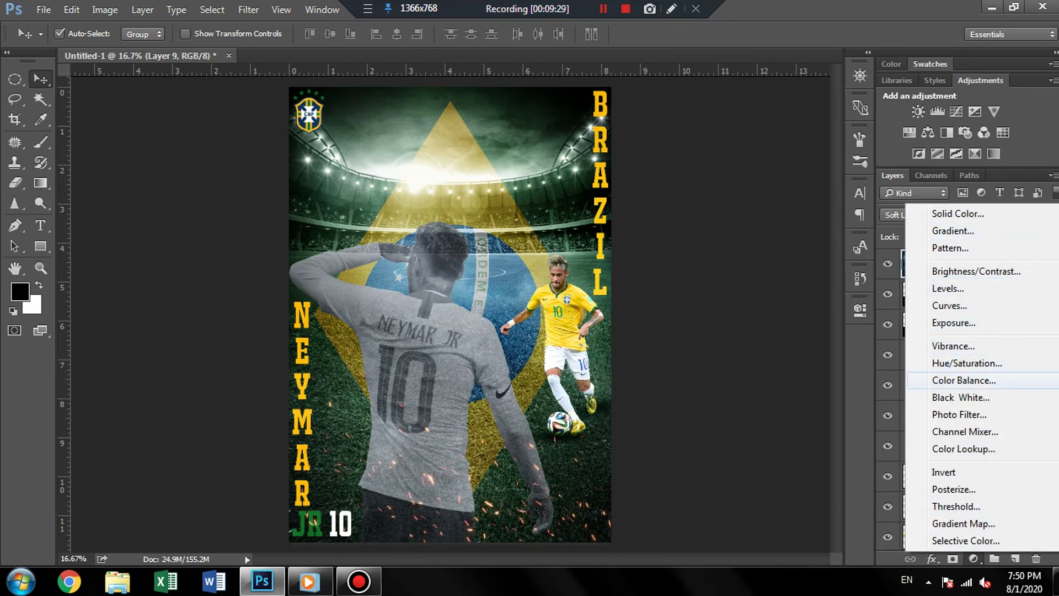
left_click(964, 380)
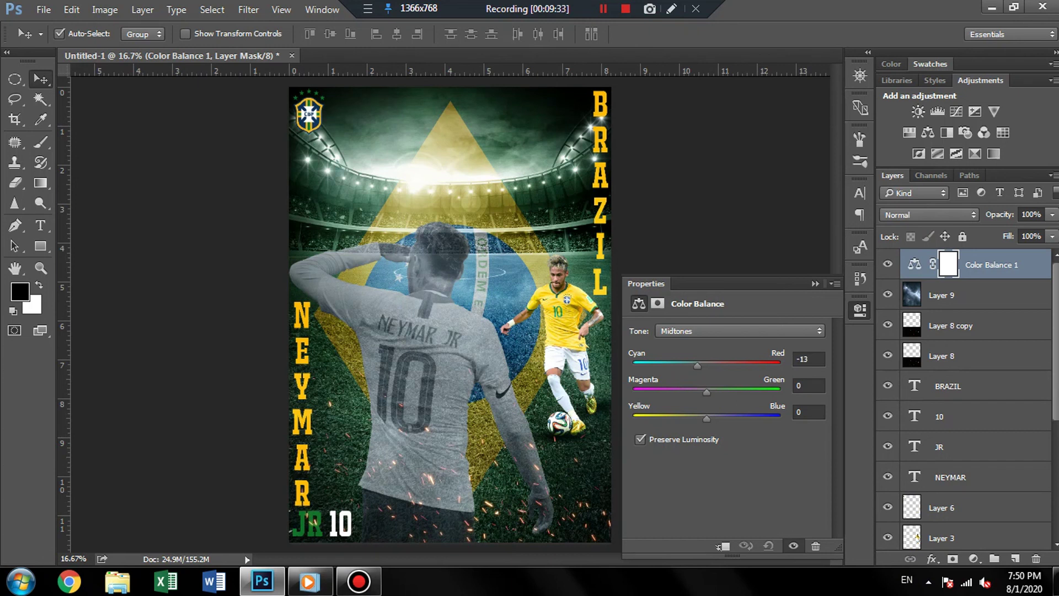
left_click_drag(697, 365, 712, 392)
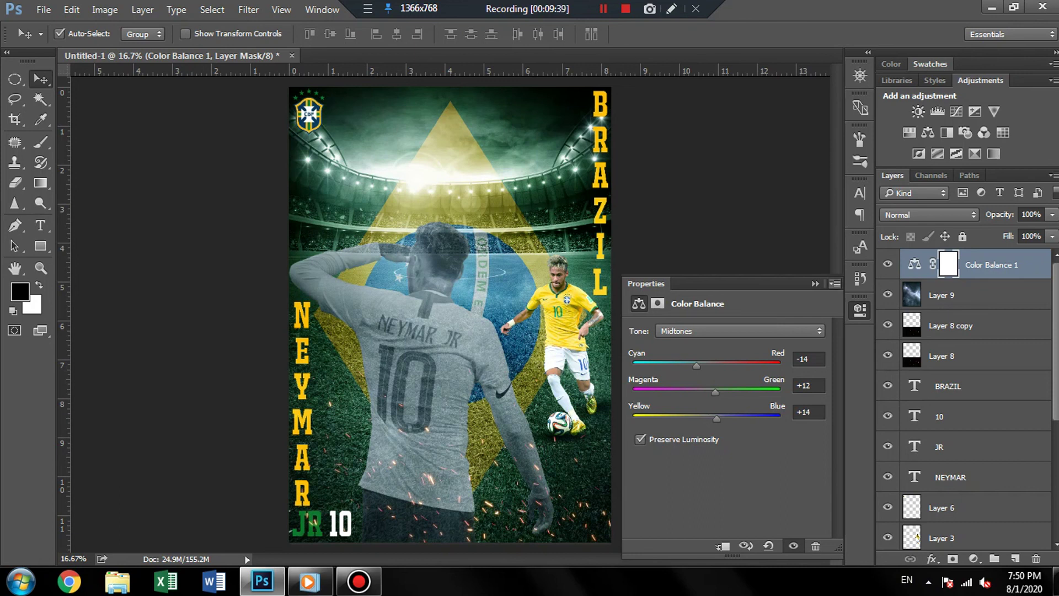
left_click(815, 283)
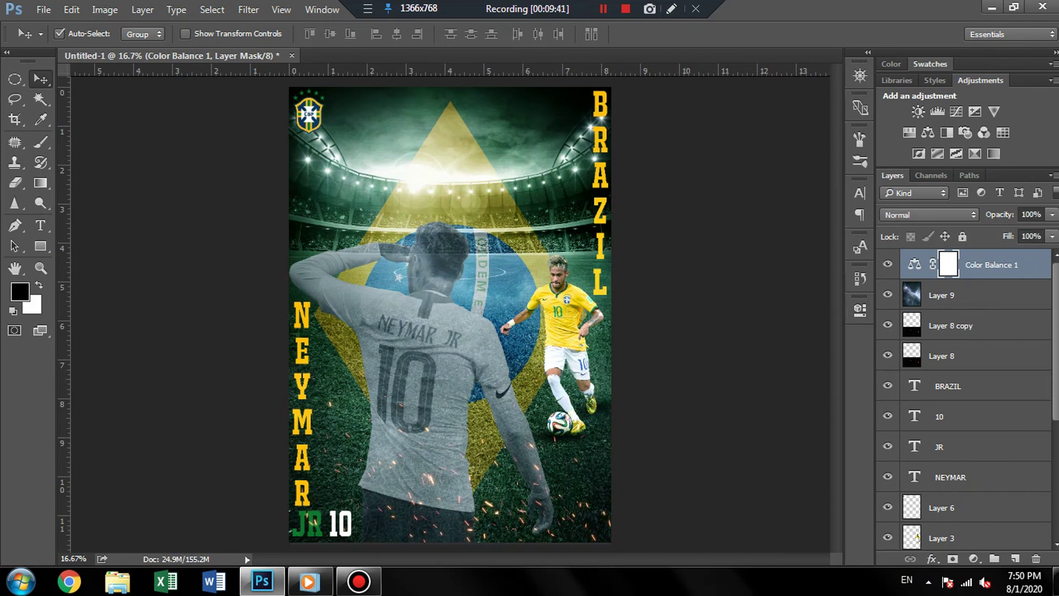
left_click(974, 559)
Step: Add a Color Lookup layer using the Kodak 5205 Fuji 3510 3D LUT, then preview without it
left_click(964, 453)
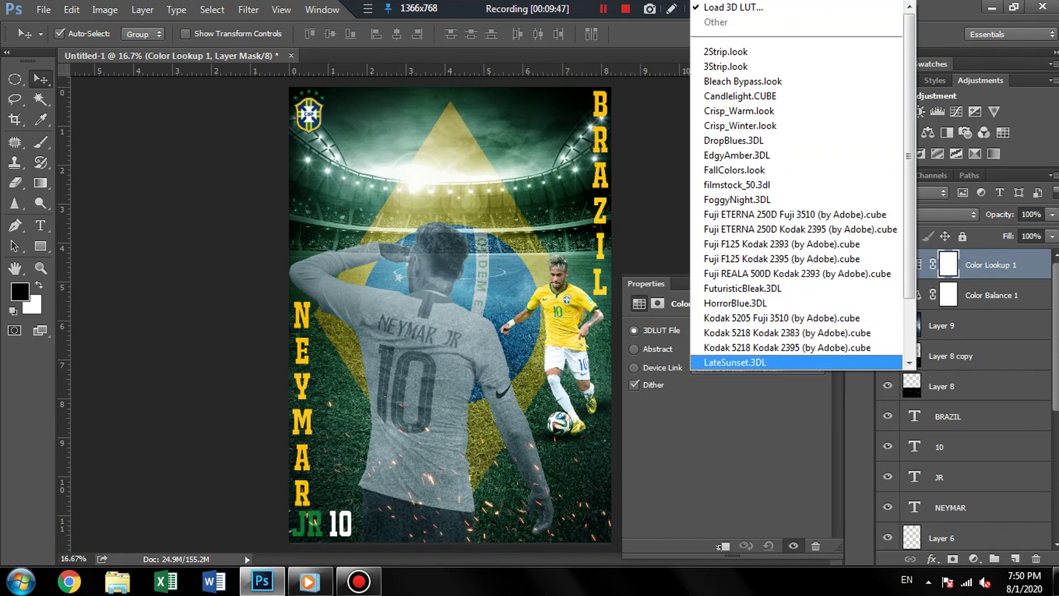
left_click(735, 362)
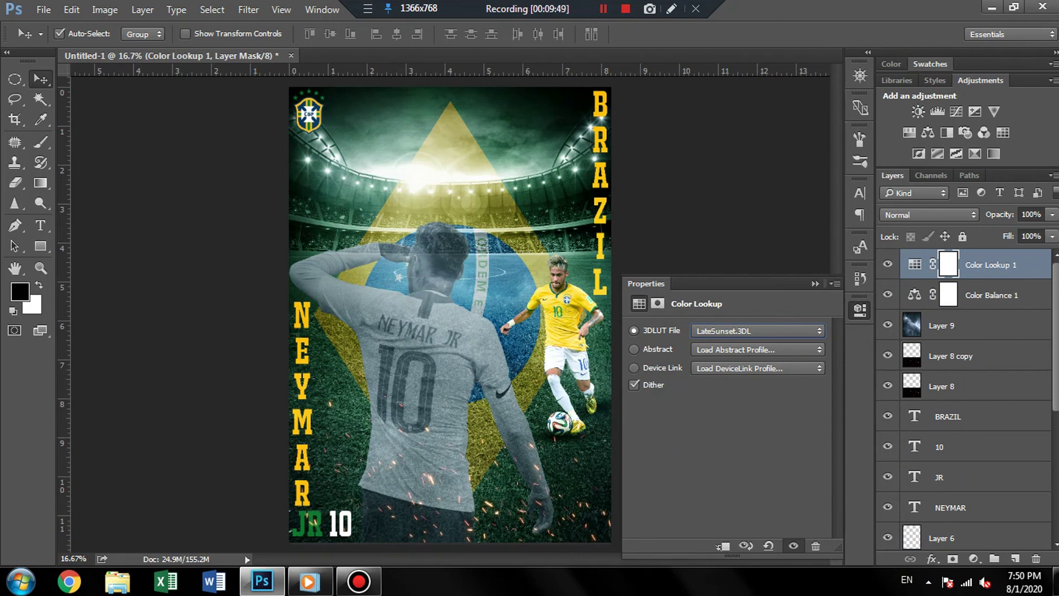
key("Up")
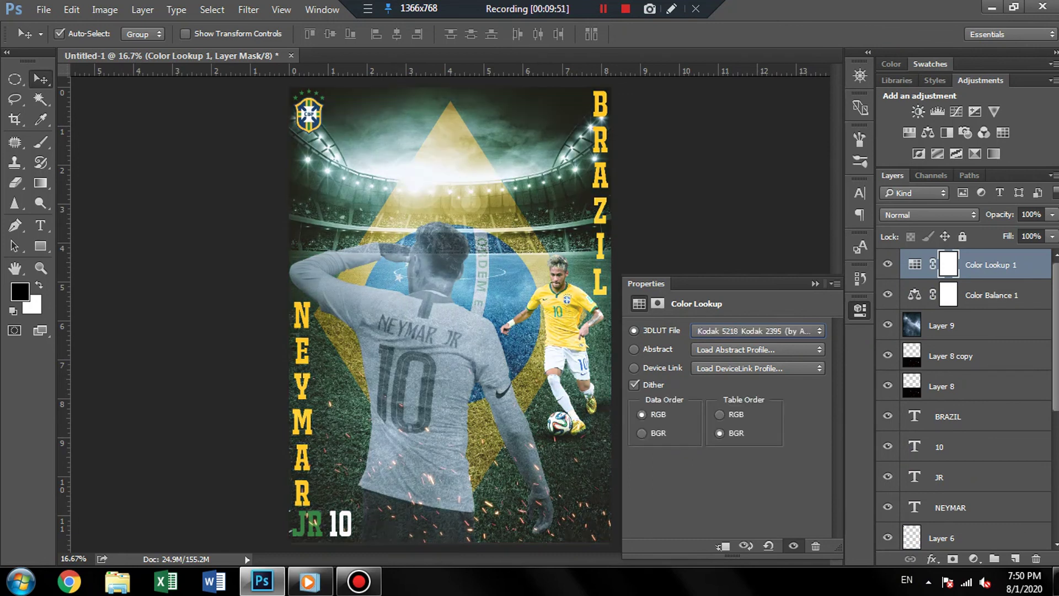
key("Up")
key("Up")
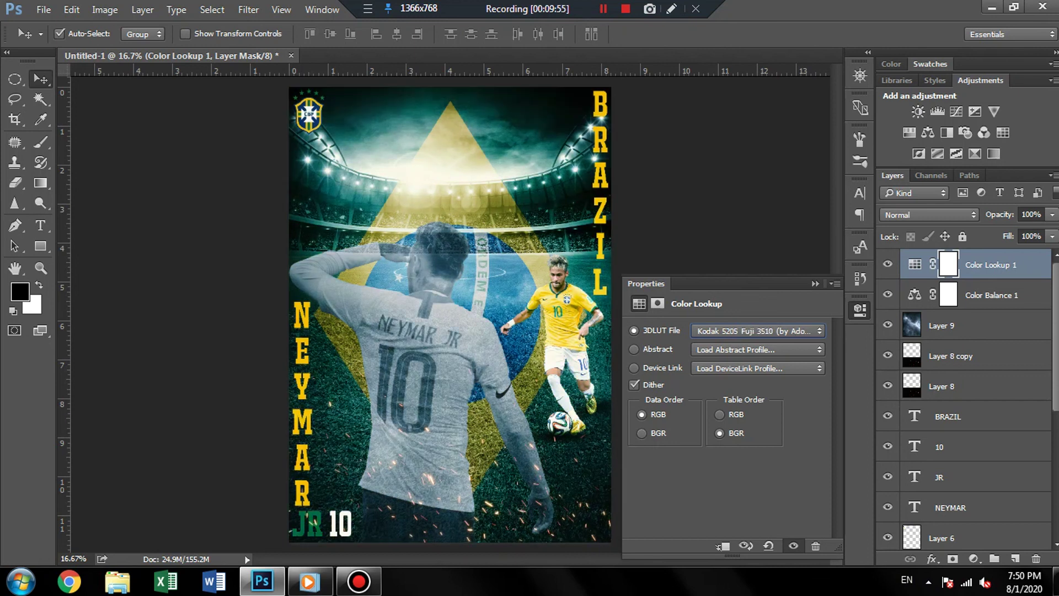
key("Down")
left_click(816, 283)
left_click(887, 264)
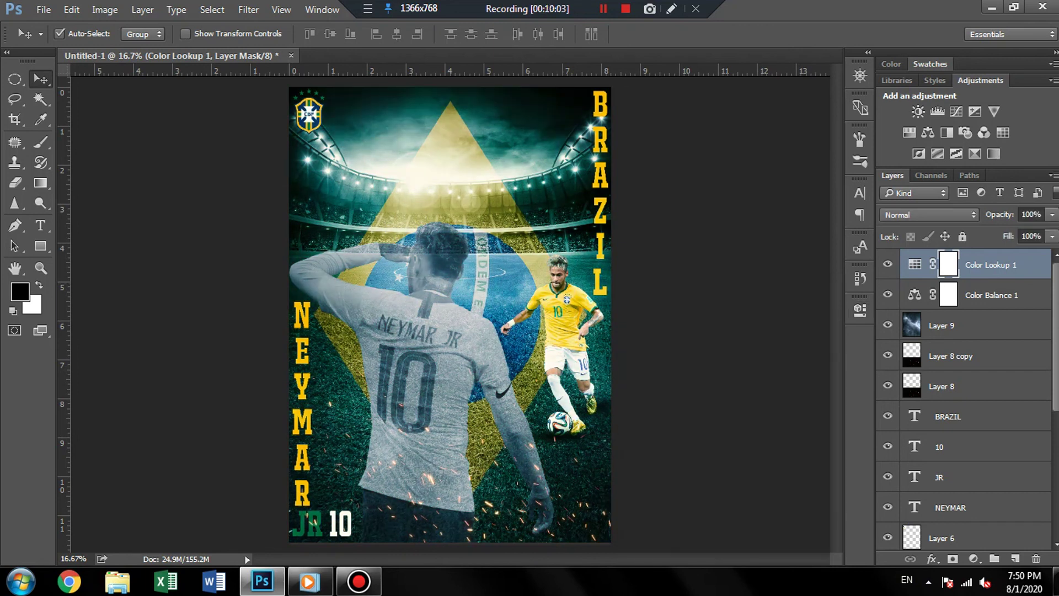
Step: Add a Levels layer with black input at 9 and white input at 247
left_click(974, 559)
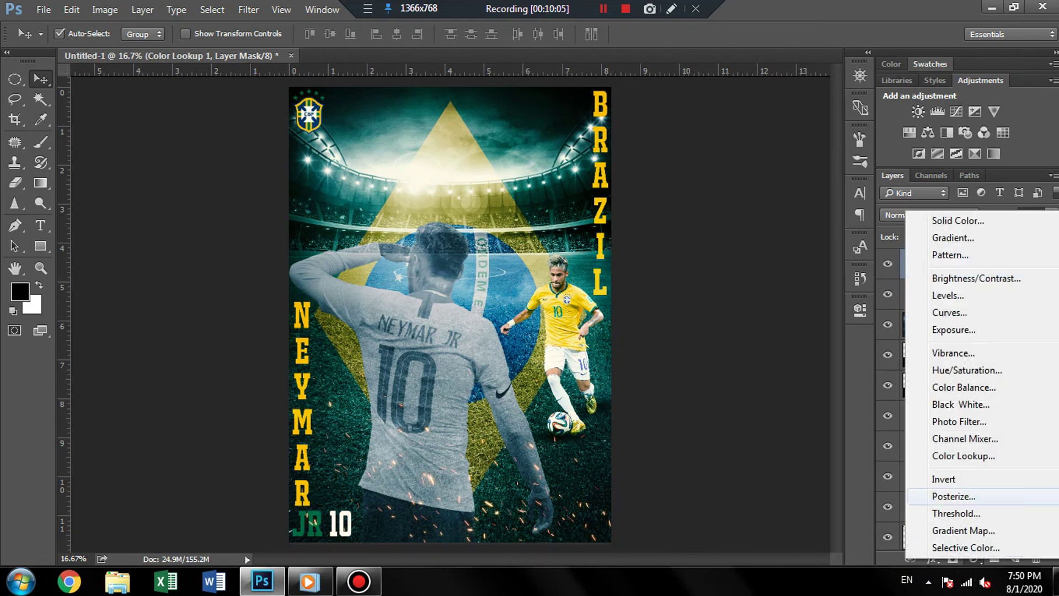
left_click(948, 295)
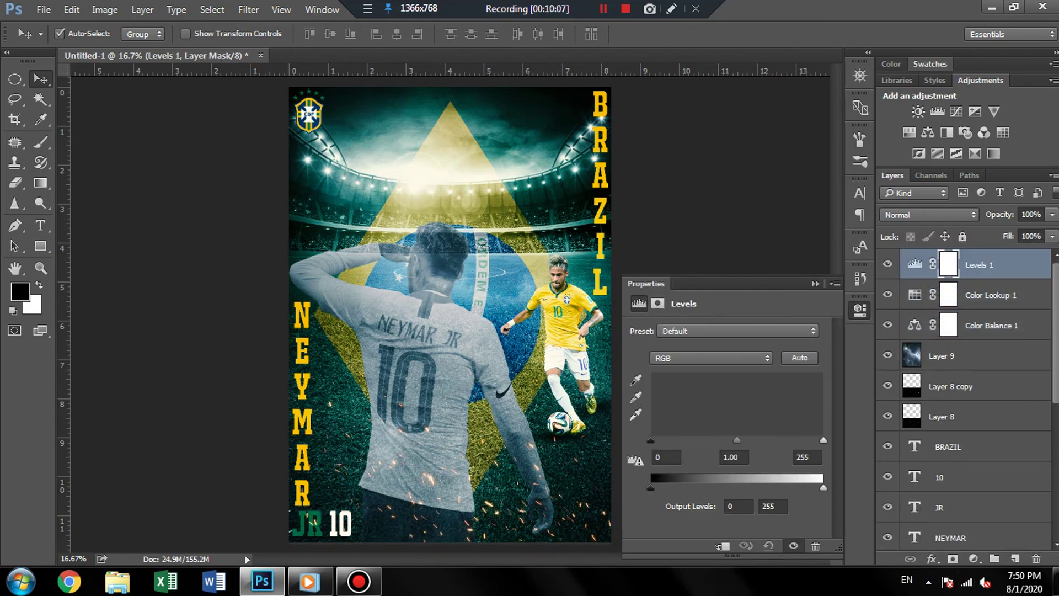
left_click_drag(650, 439, 656, 440)
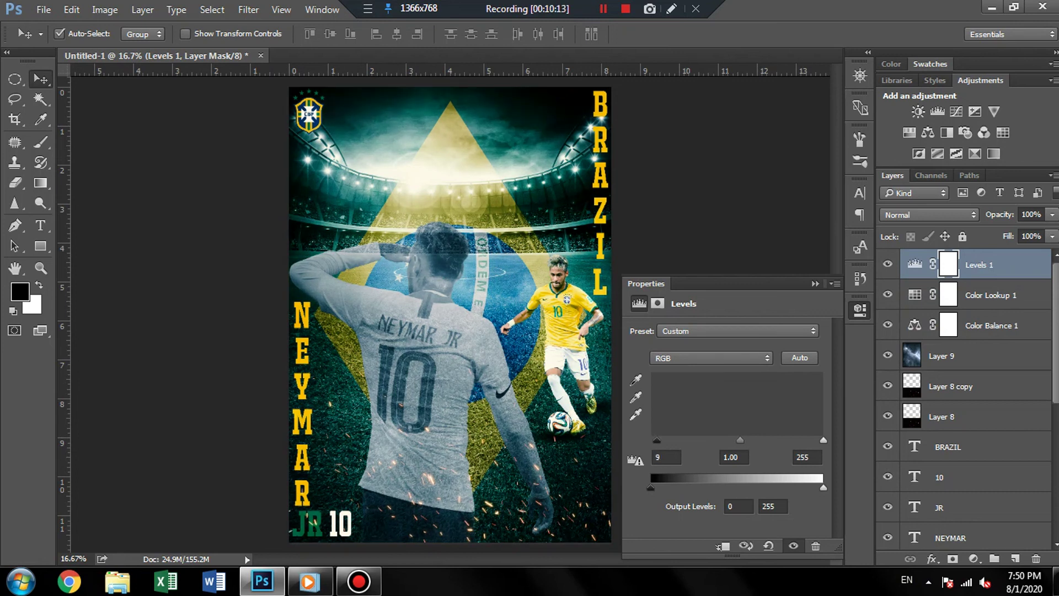
mouse_move(823, 440)
left_mouse_down()
mouse_move(808, 440)
mouse_move(818, 440)
left_mouse_up()
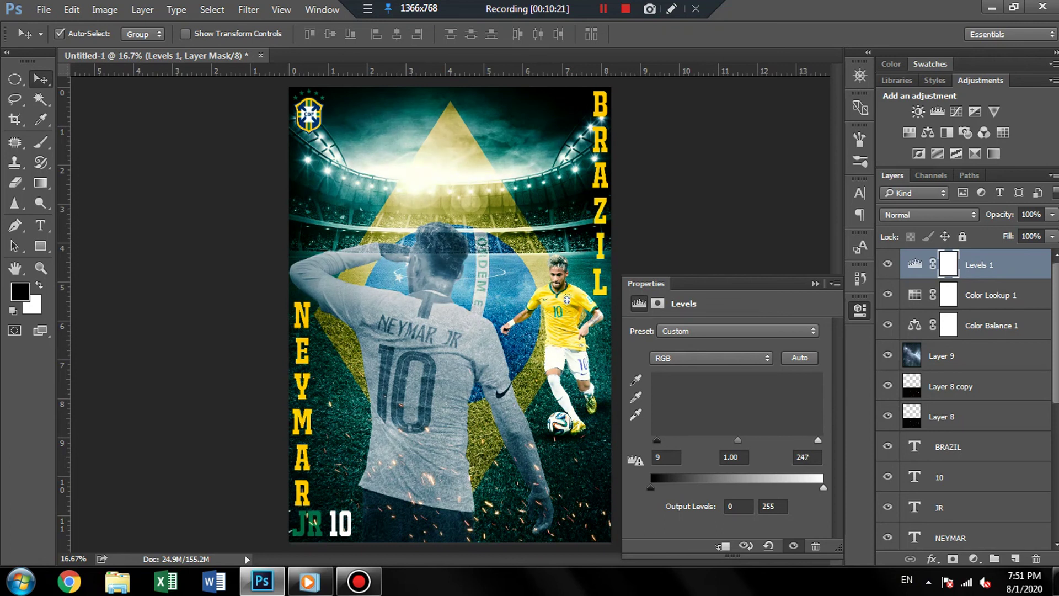
left_click(860, 310)
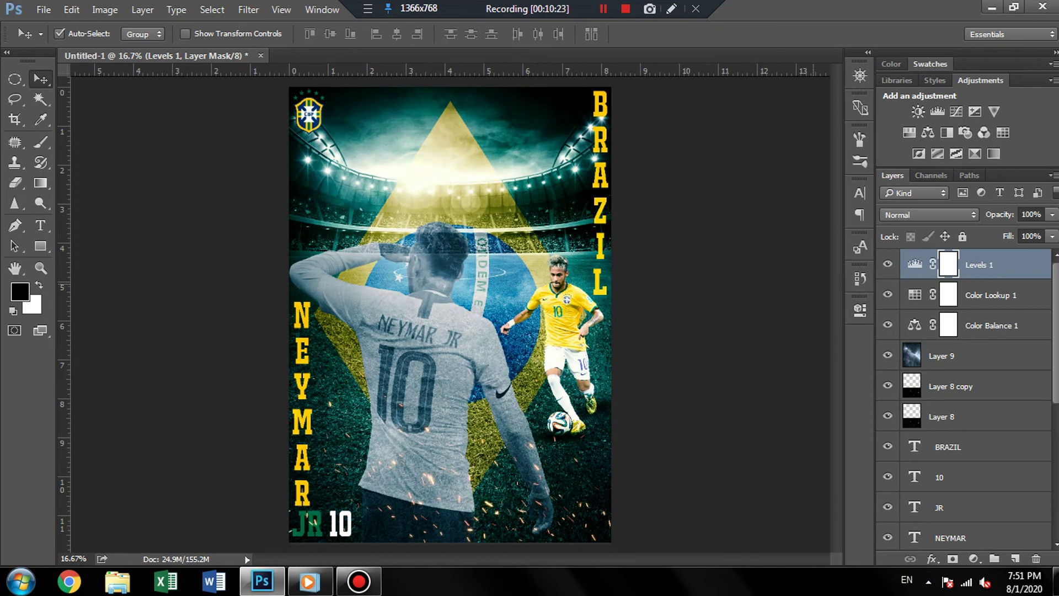